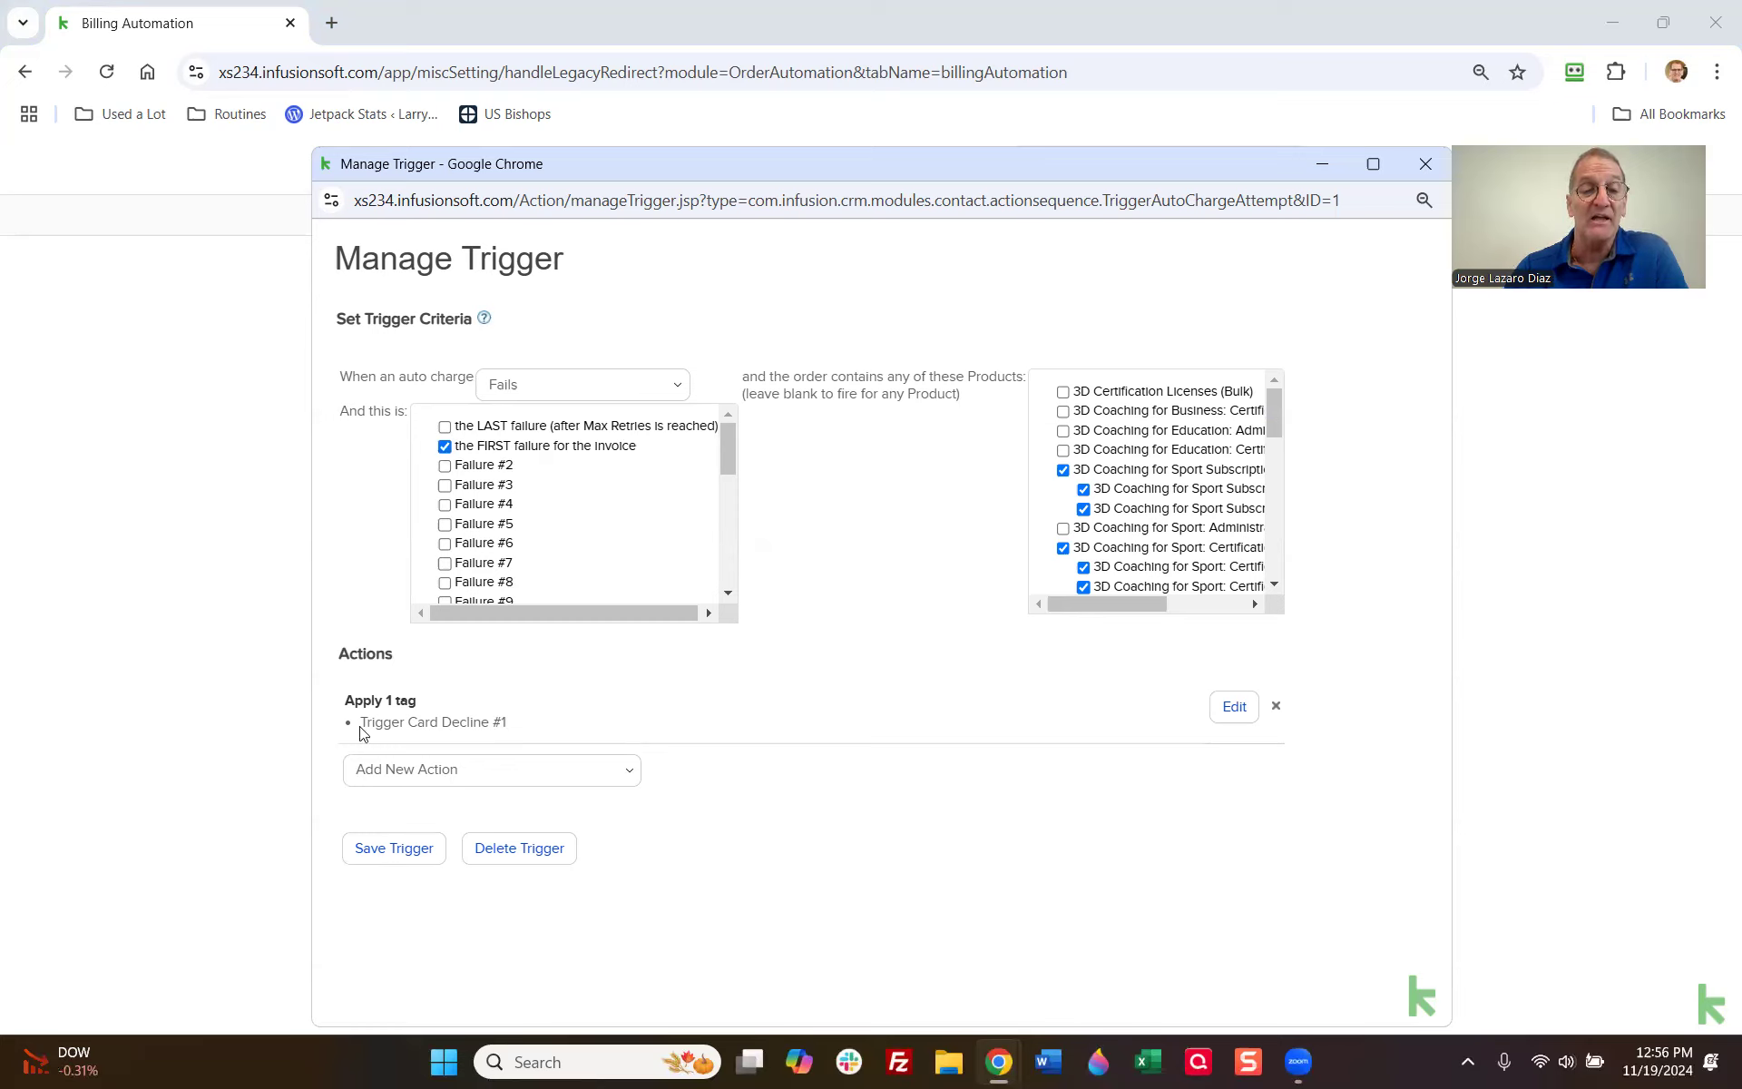
Step: Review the tag applied by the autocharge trigger for the 1st failure, then close the trigger's window
{"action": "left_click_drag", "start_coordinate": [362, 722], "coordinate": [408, 720]}
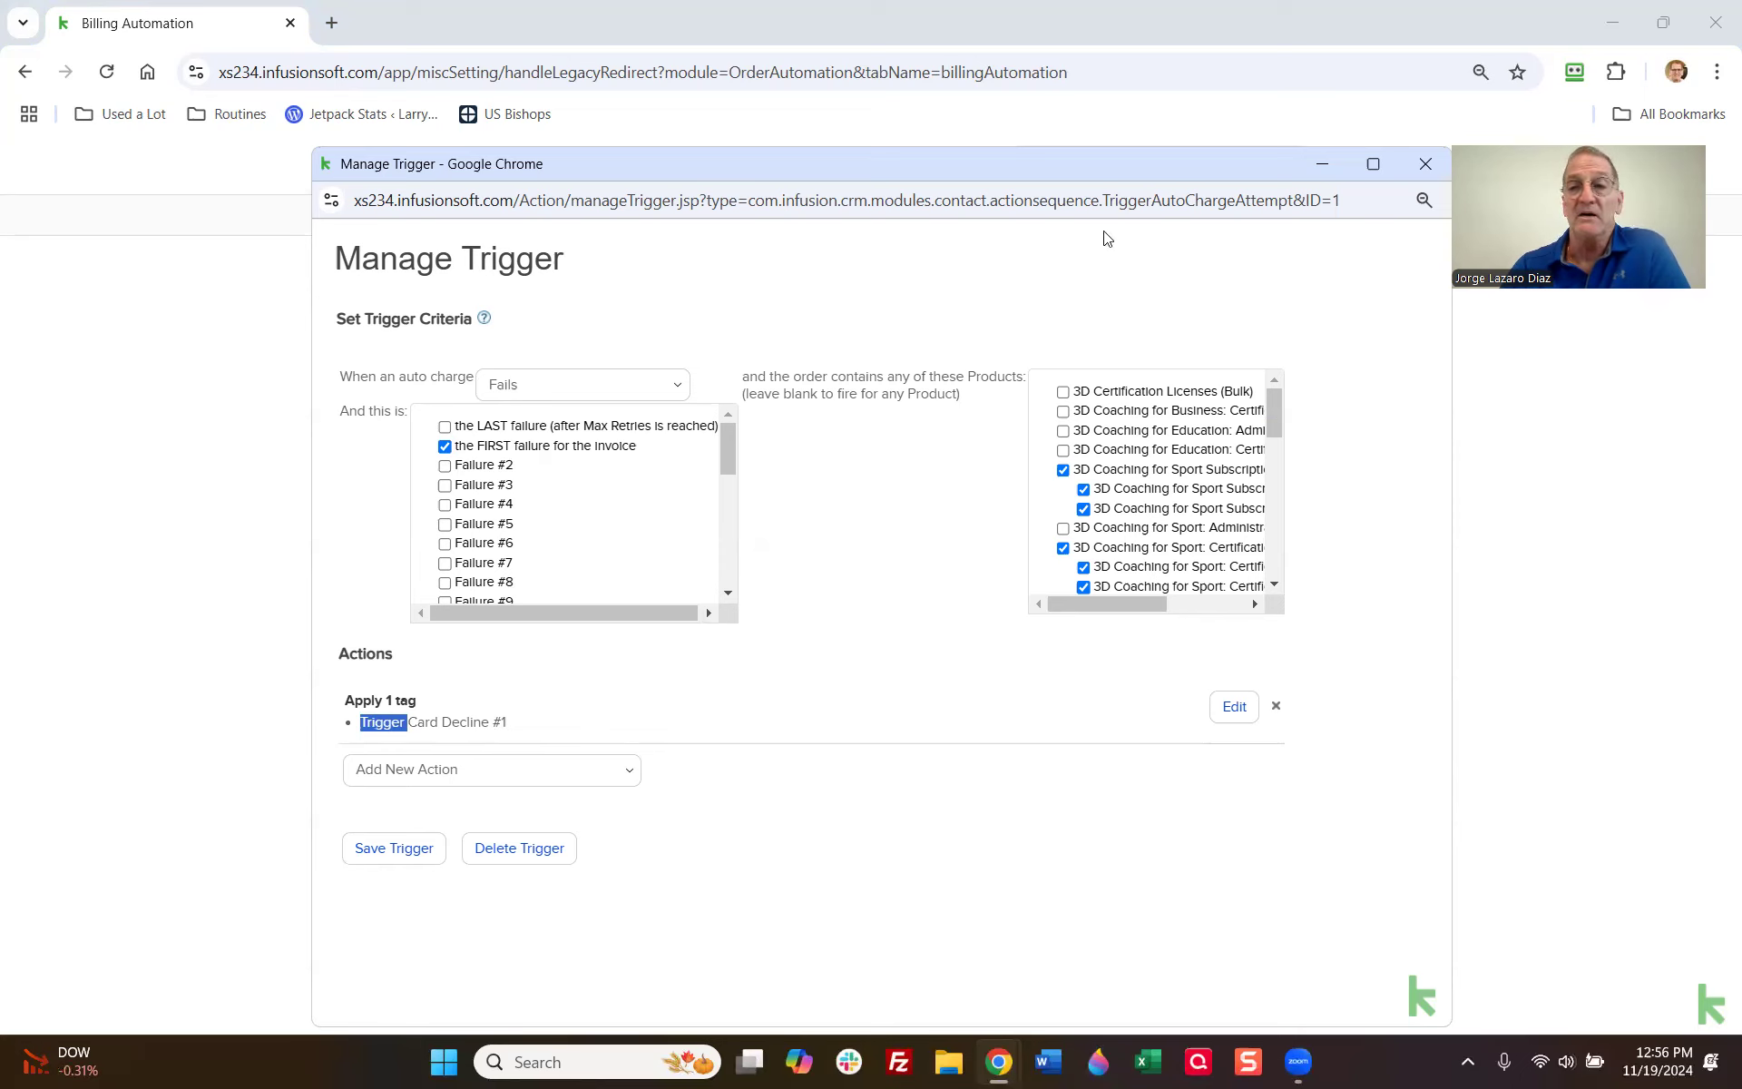
{"action": "left_click_drag", "start_coordinate": [1211, 165], "coordinate": [1167, 168]}
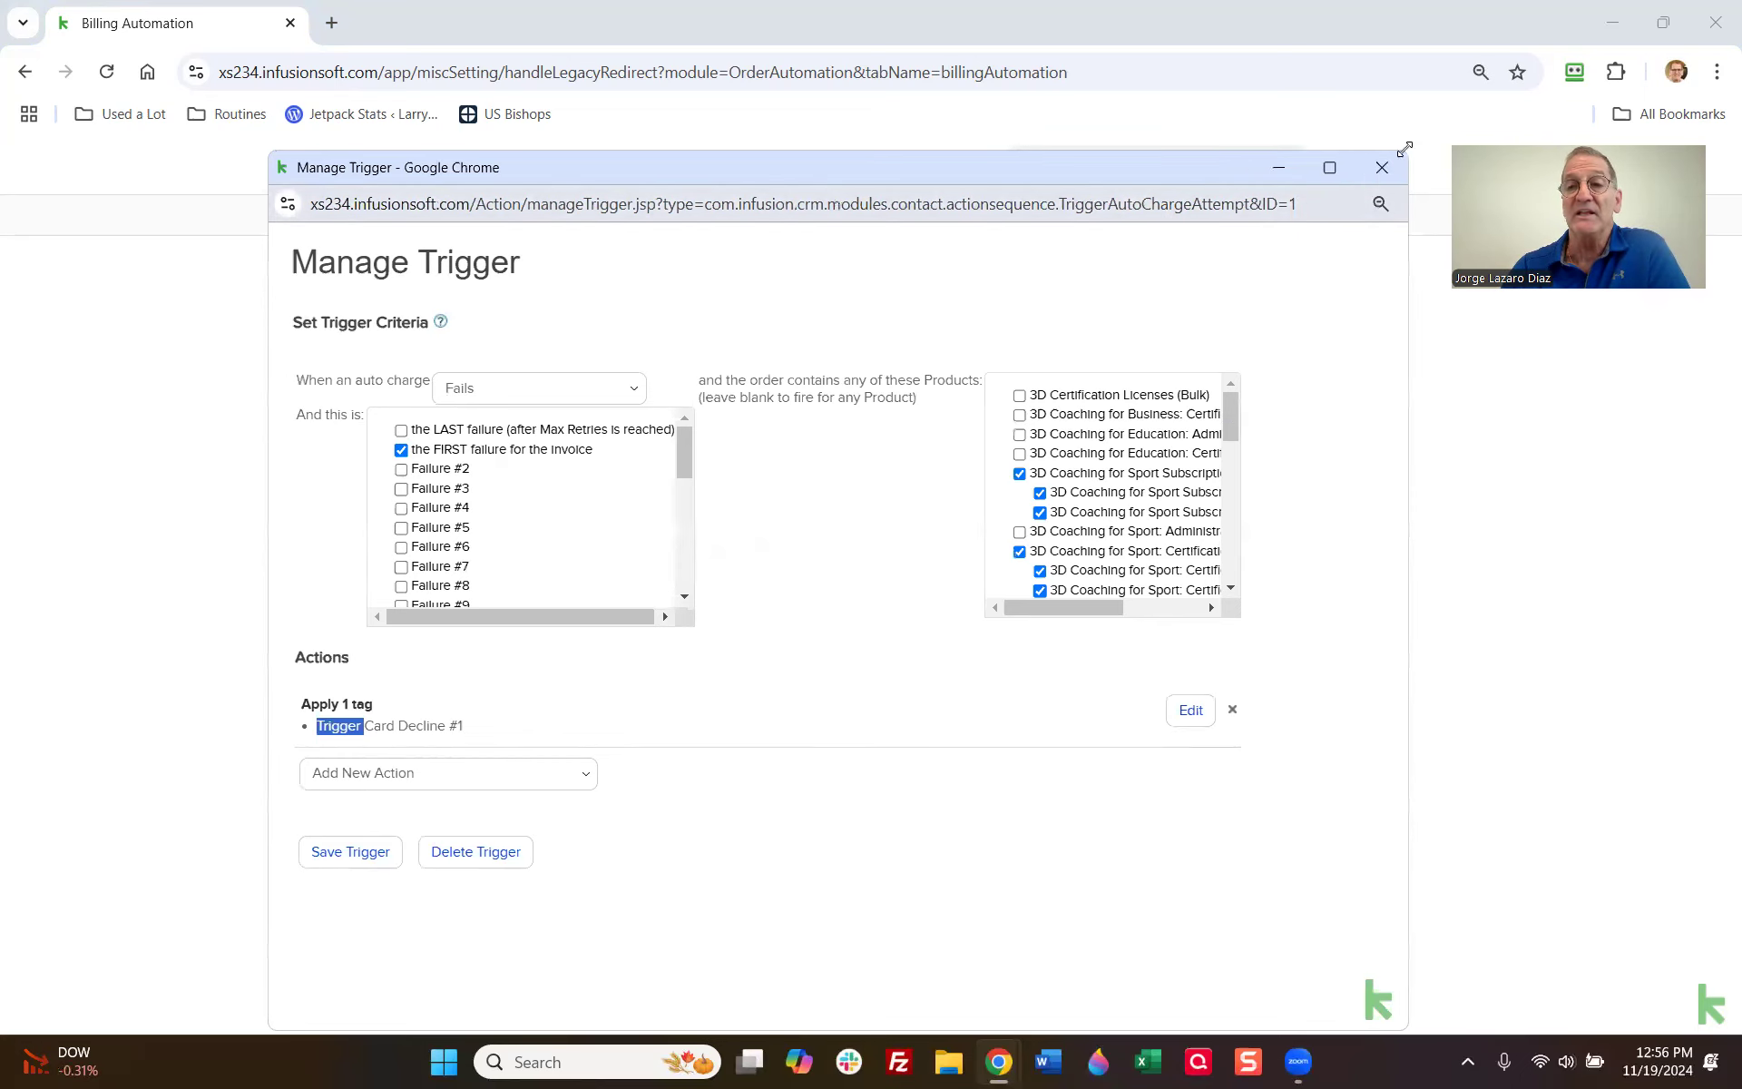
{"action": "left_click", "coordinate": [1381, 169]}
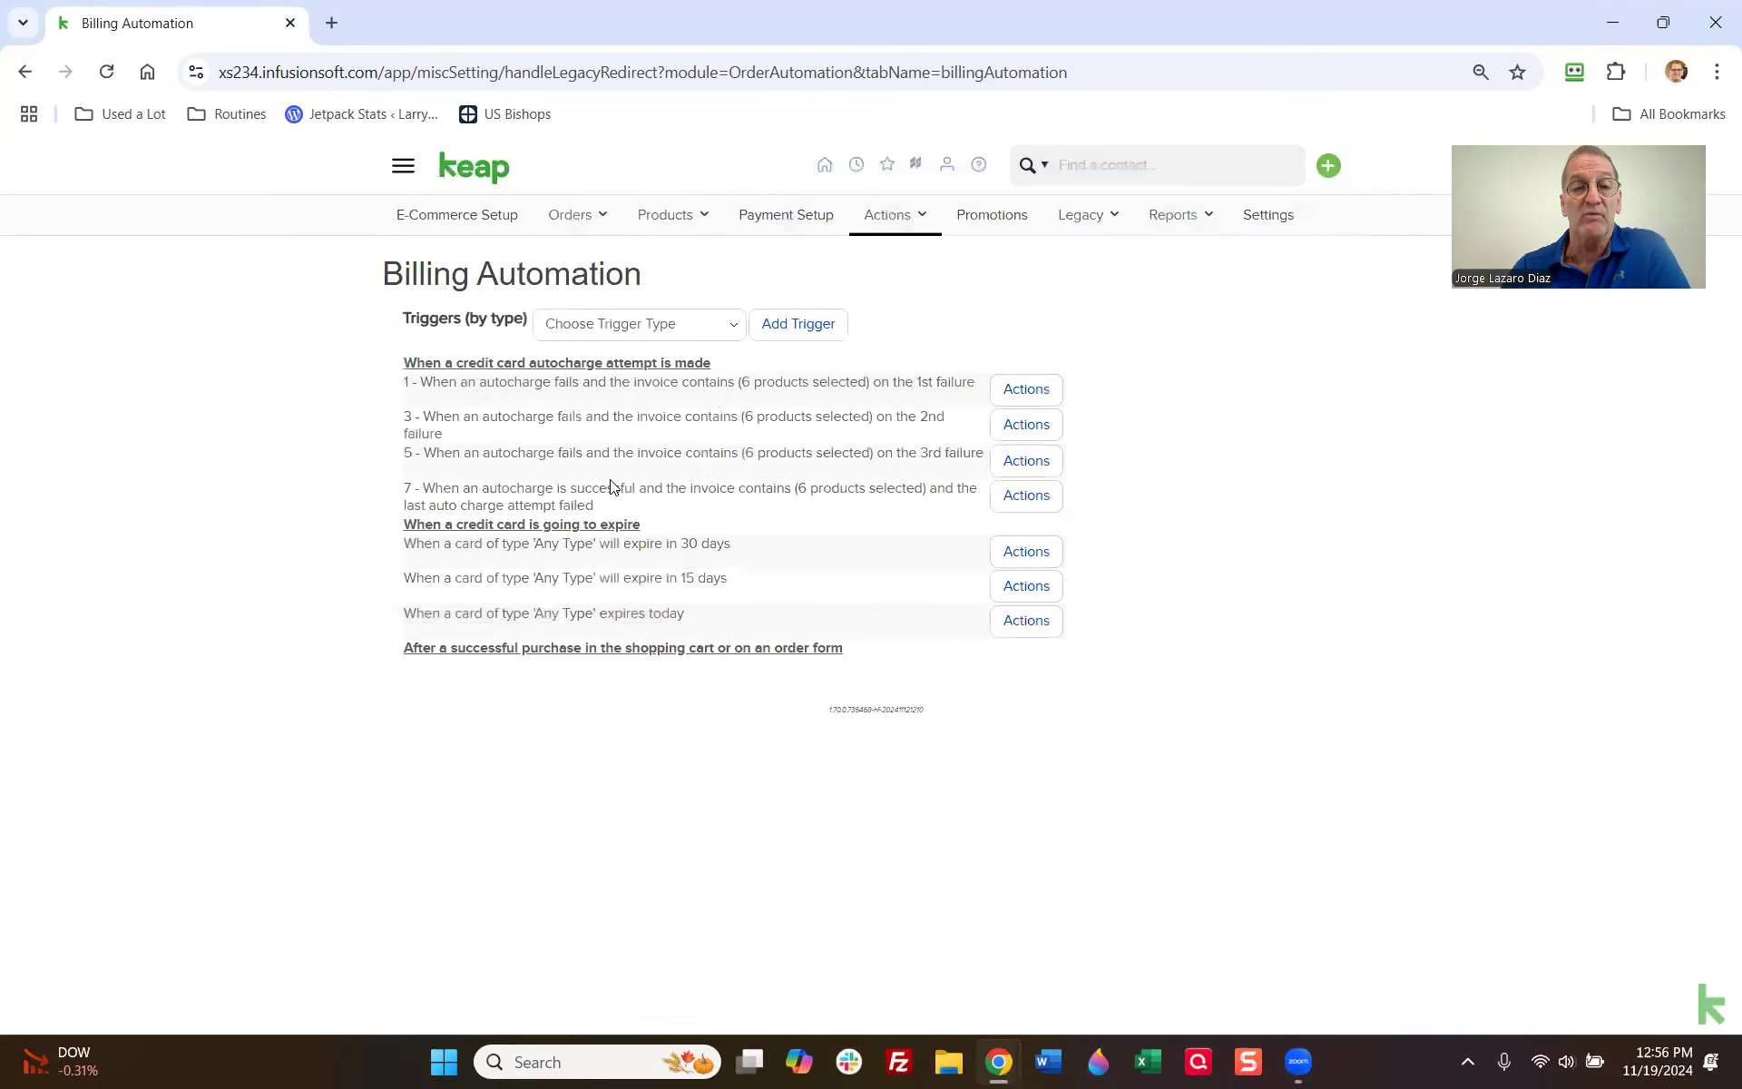
Step: Review the criteria and actions of the autocharge triggers for the 2nd and 3rd failures, closing each one
{"action": "left_click", "coordinate": [1036, 423]}
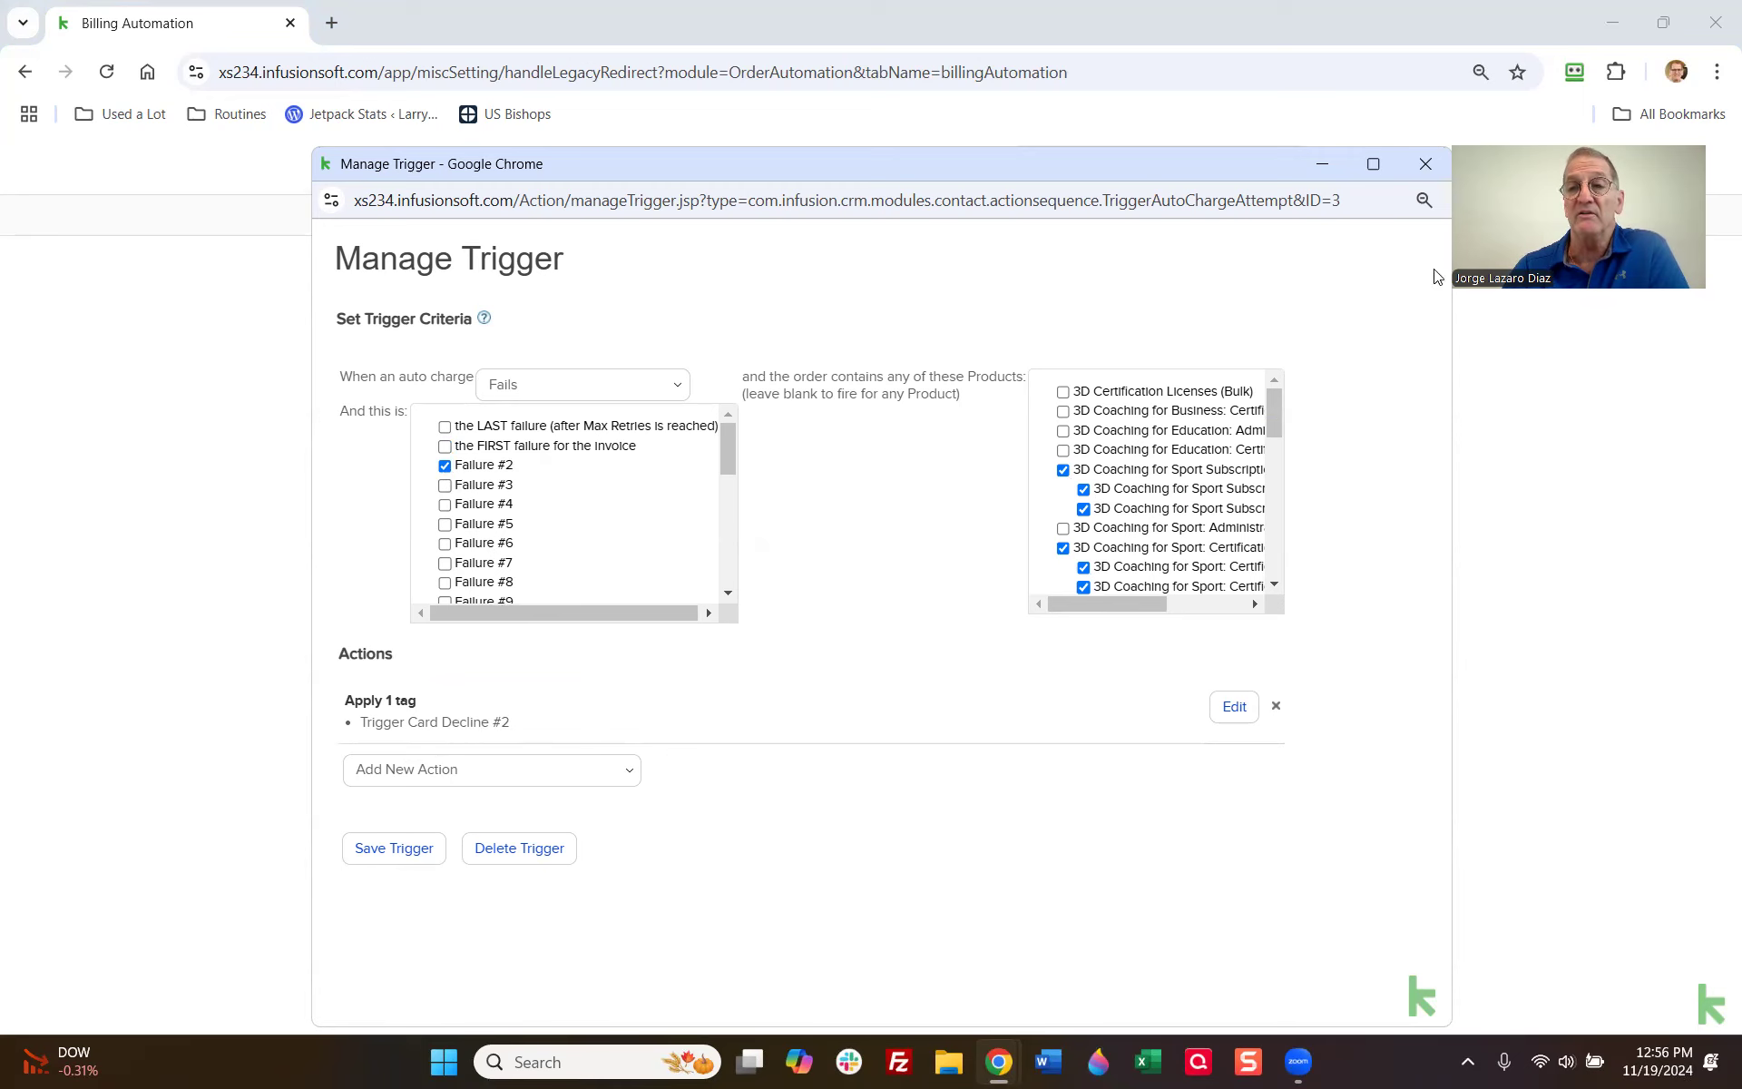
{"action": "left_click", "coordinate": [1422, 165]}
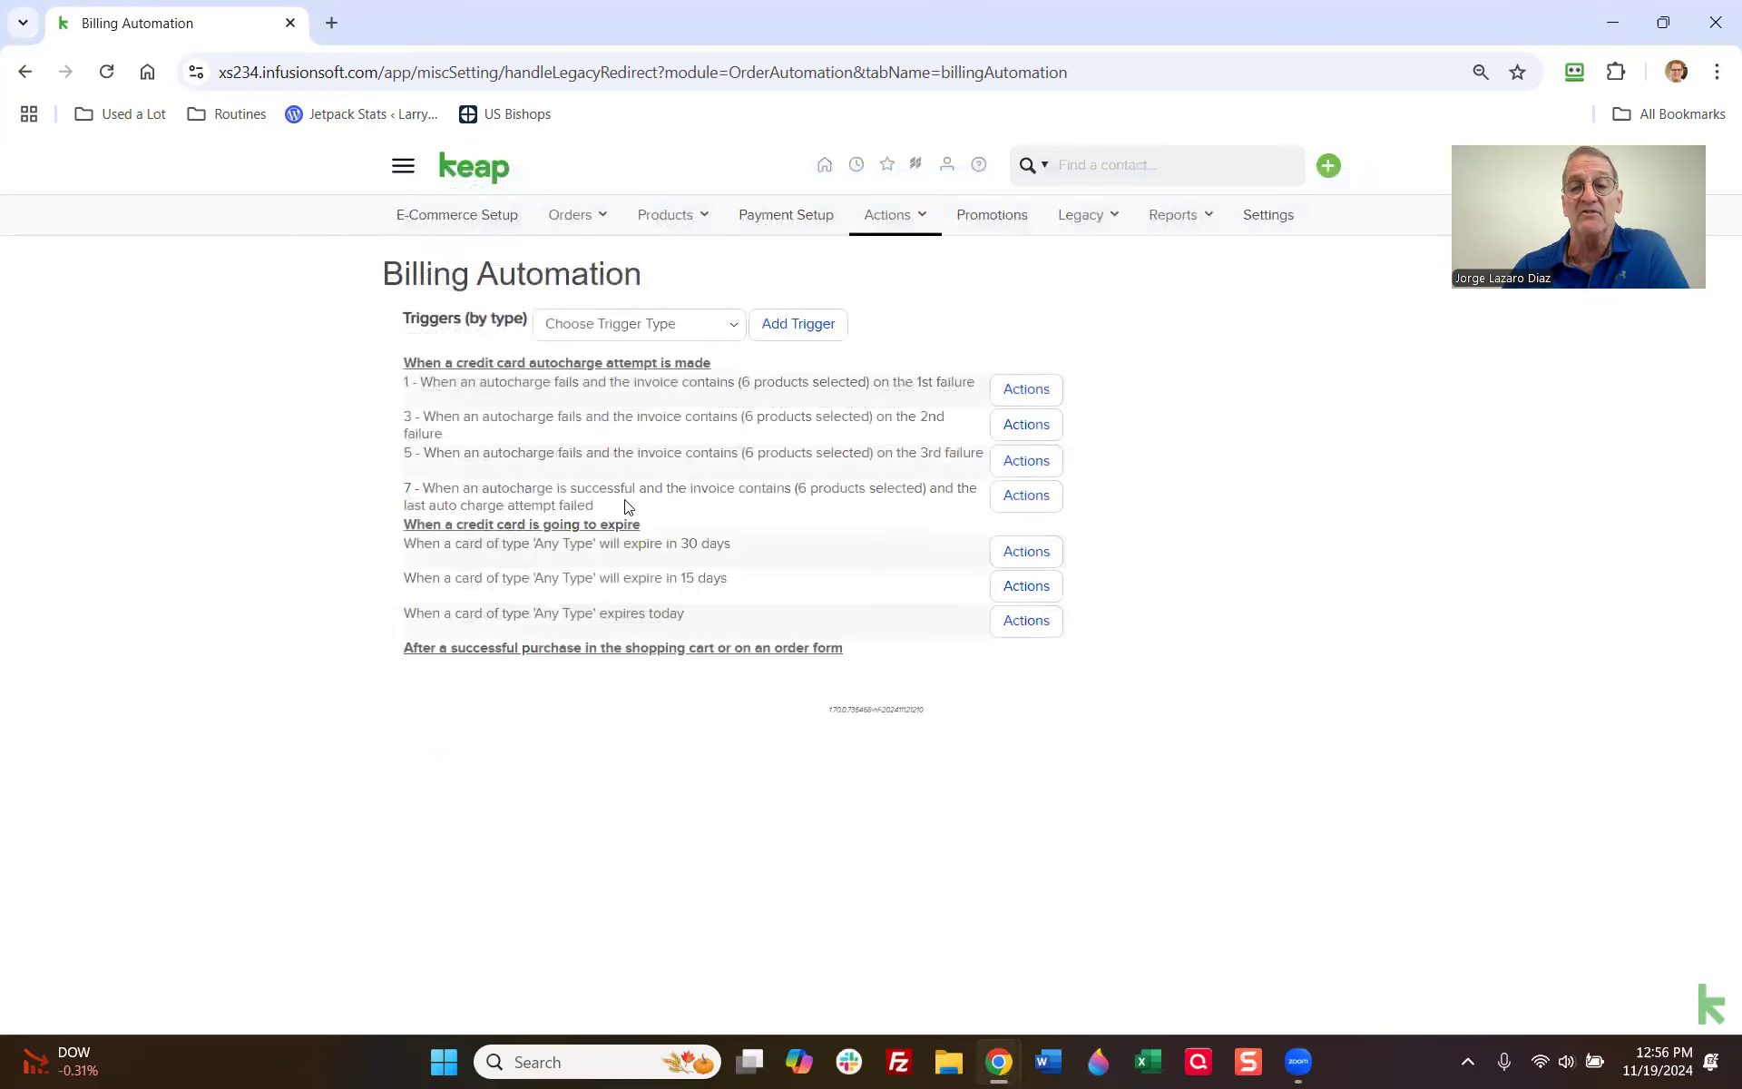
{"action": "left_click", "coordinate": [1021, 466]}
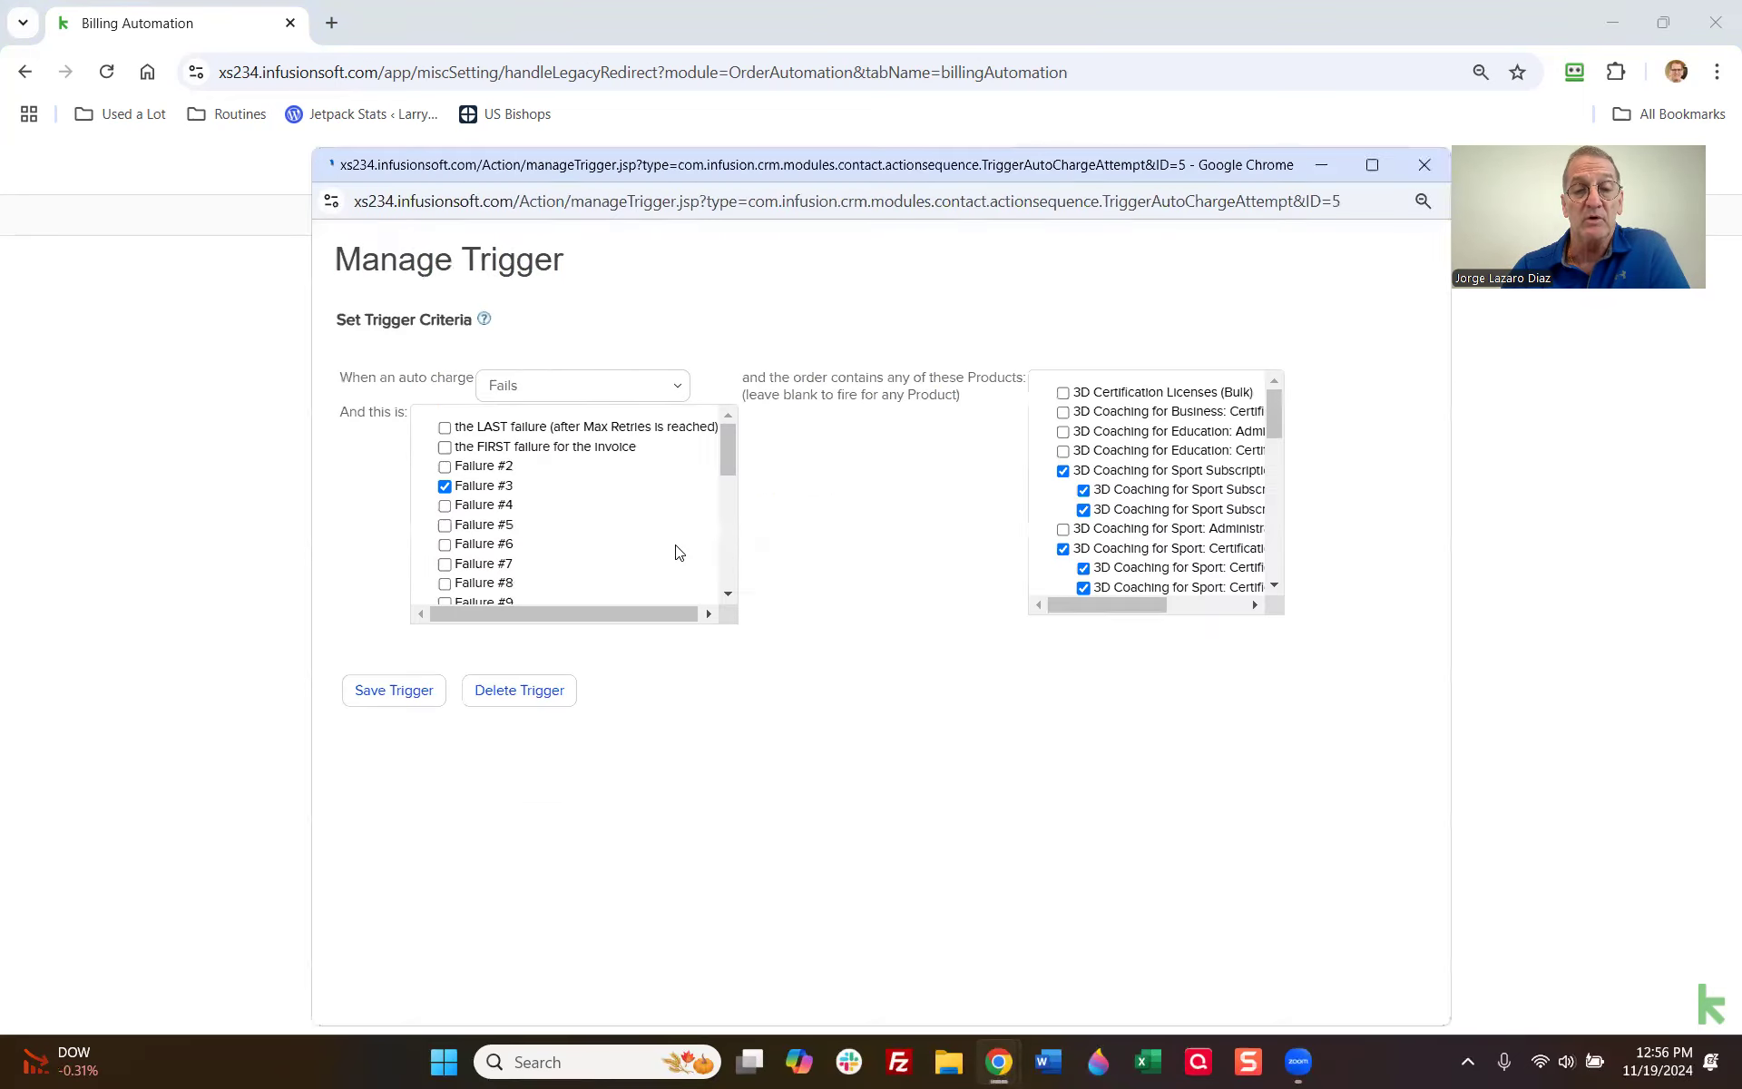
{"action": "left_click", "coordinate": [1428, 163]}
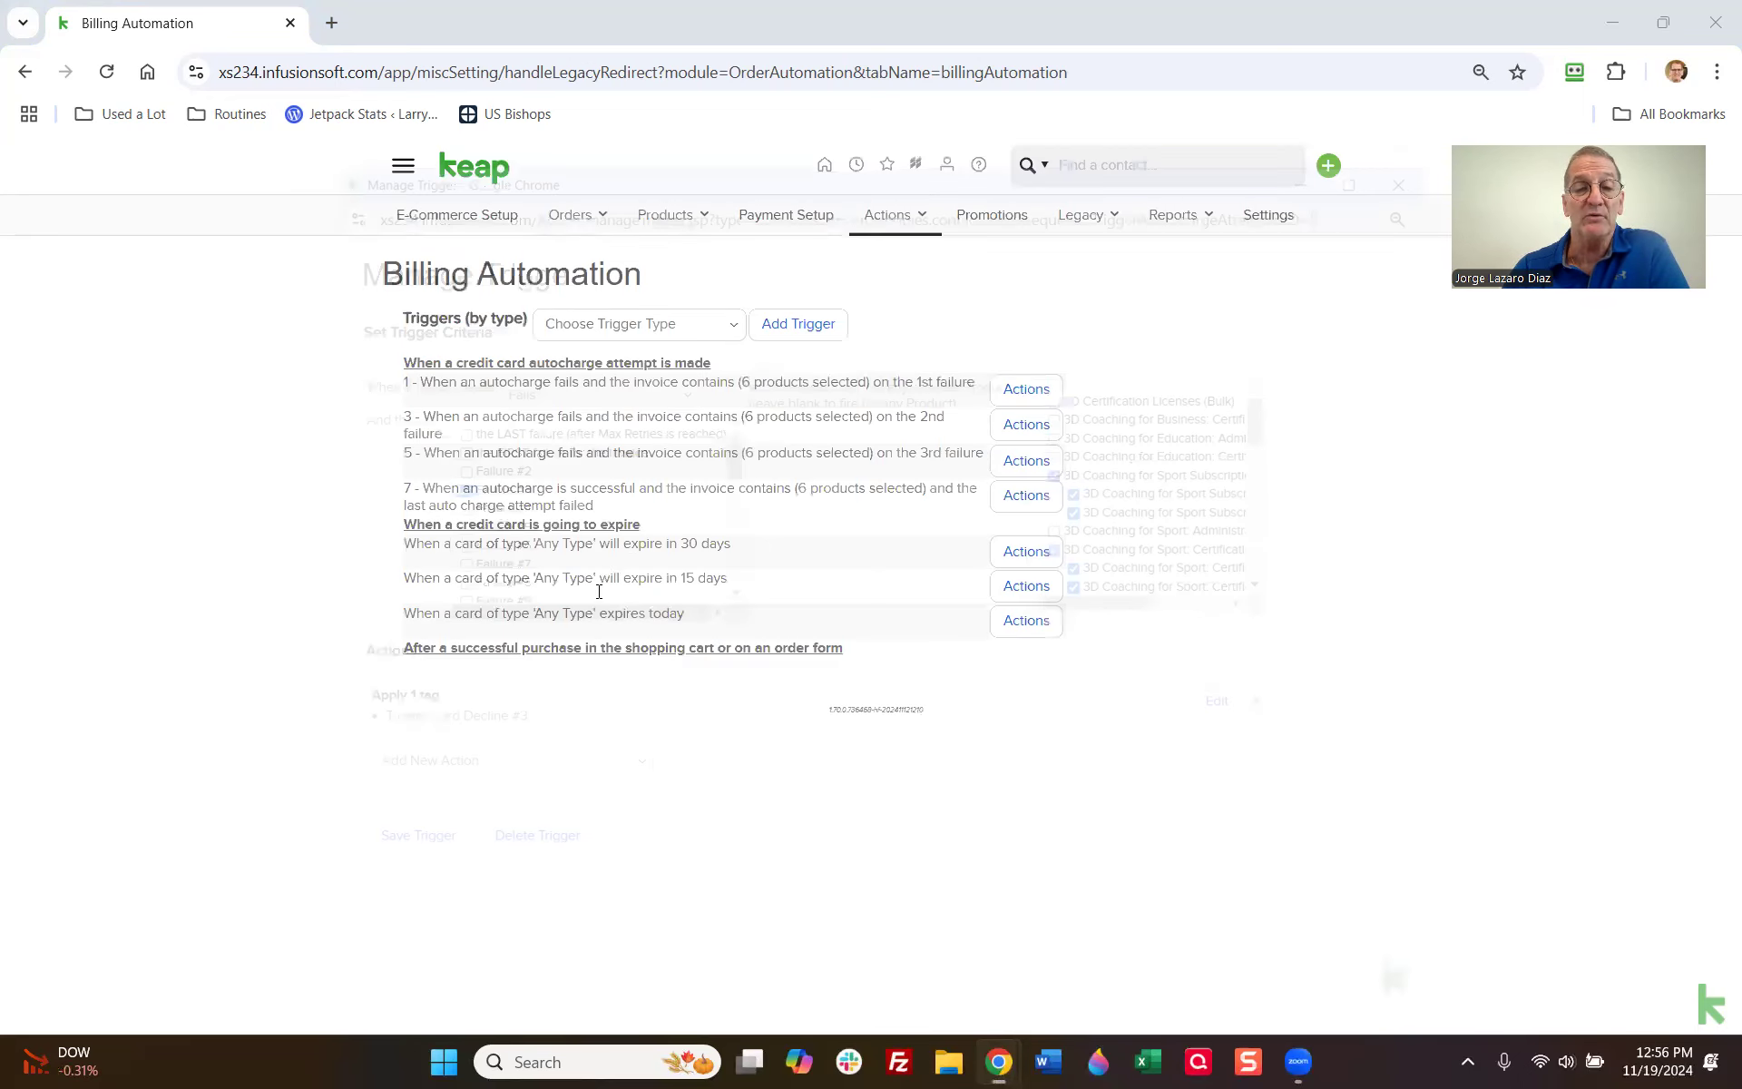
Step: Review the trigger for a successful autocharge after a failed attempt and move the 11/2024 Manage Card Declines campaign after Billing Automation
{"action": "left_click", "coordinate": [1041, 498]}
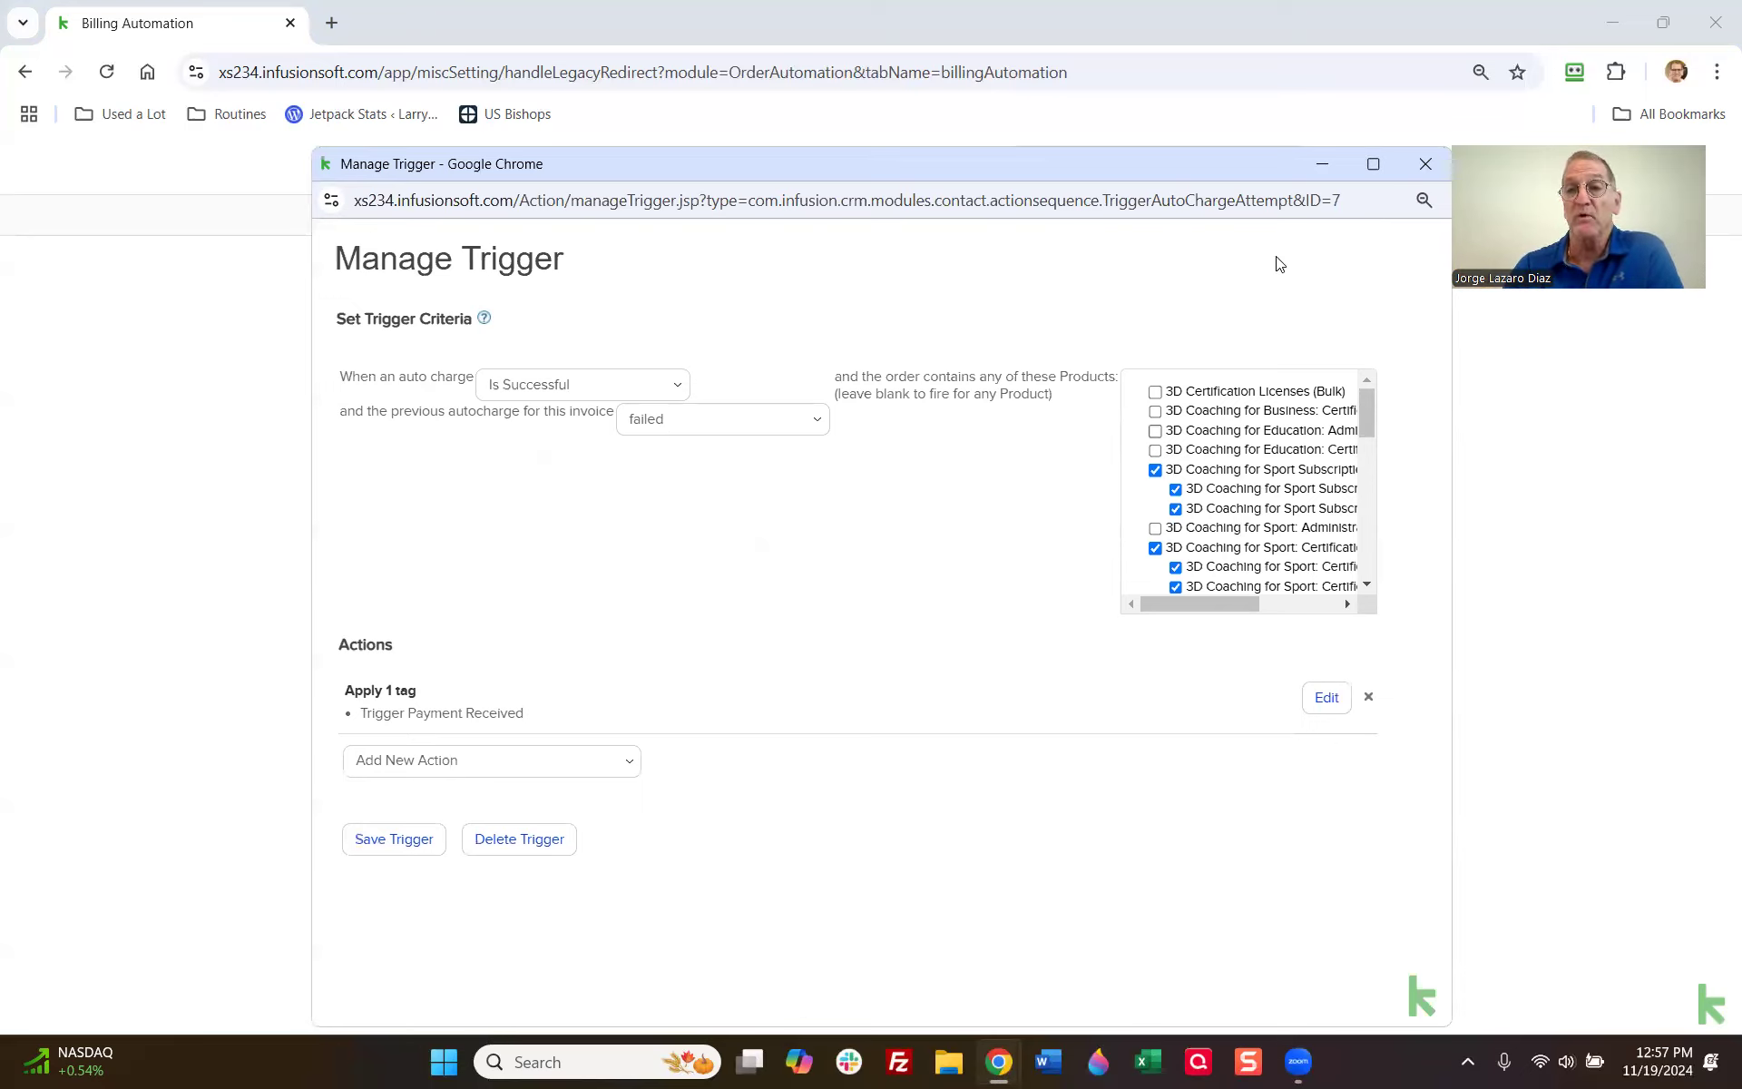
{"action": "left_click", "coordinate": [1423, 167]}
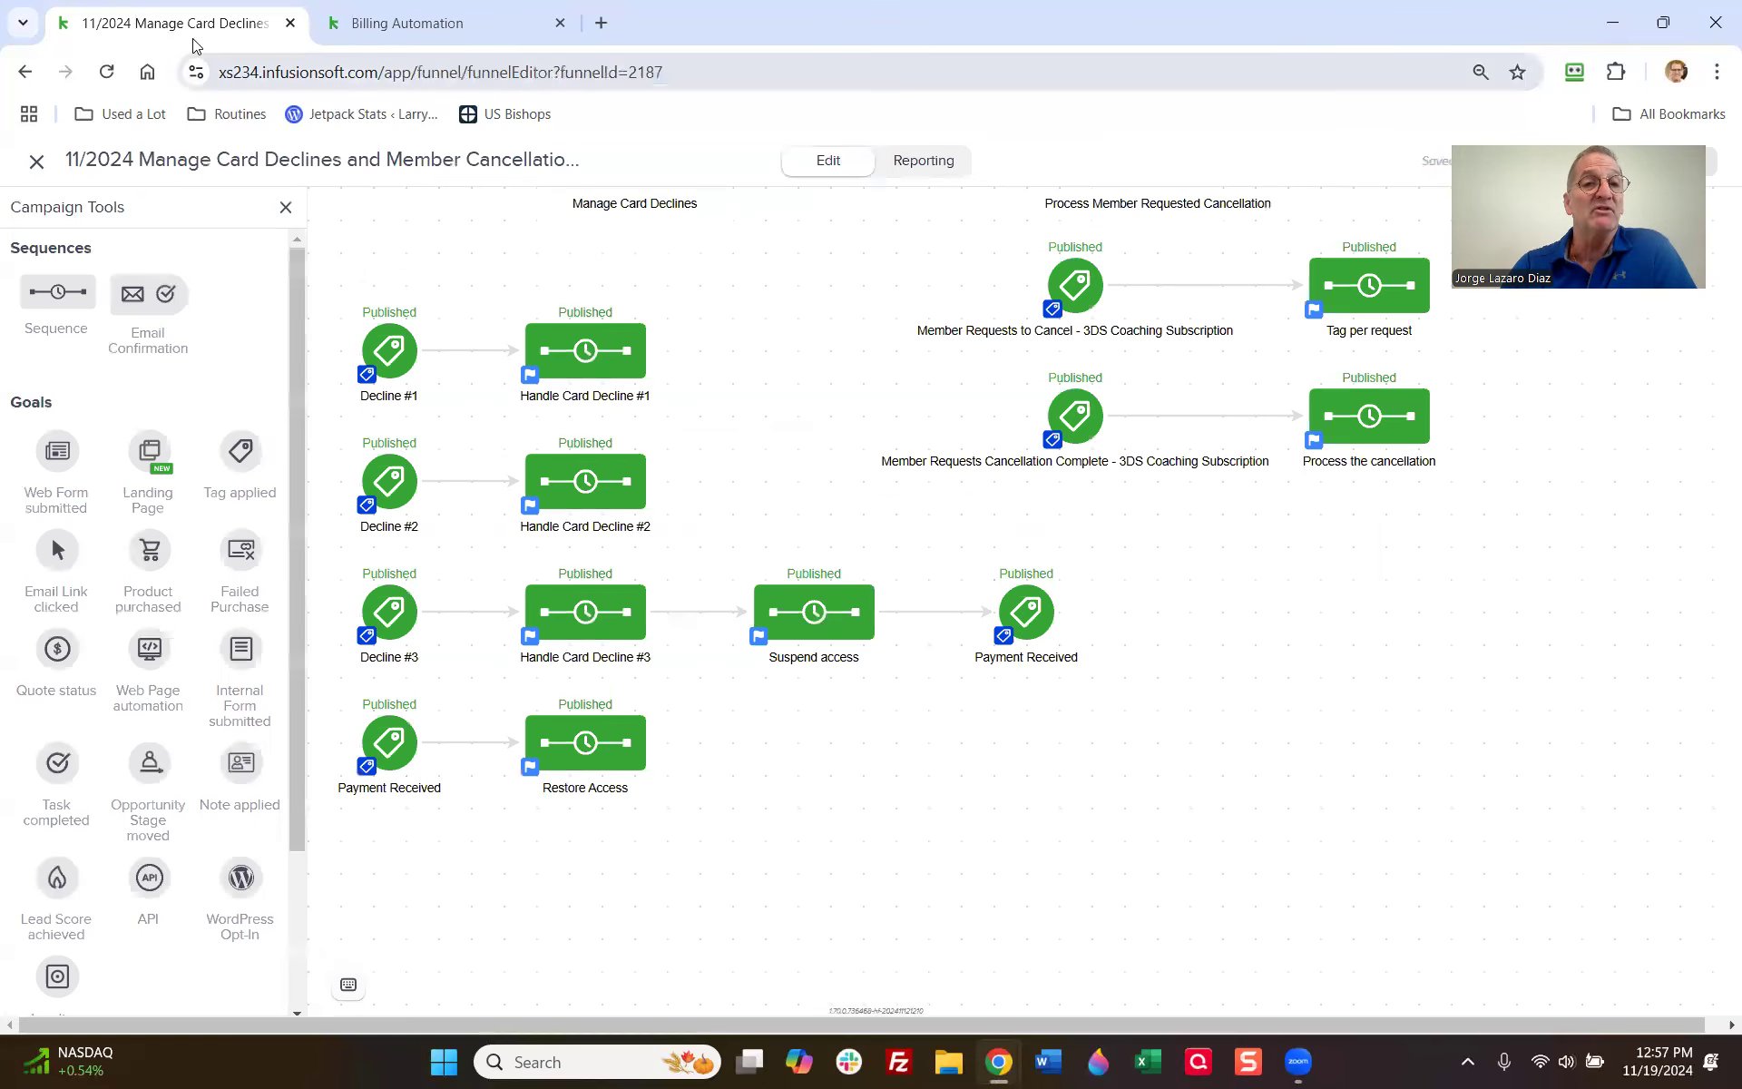
{"action": "left_click_drag", "start_coordinate": [195, 32], "coordinate": [453, 32]}
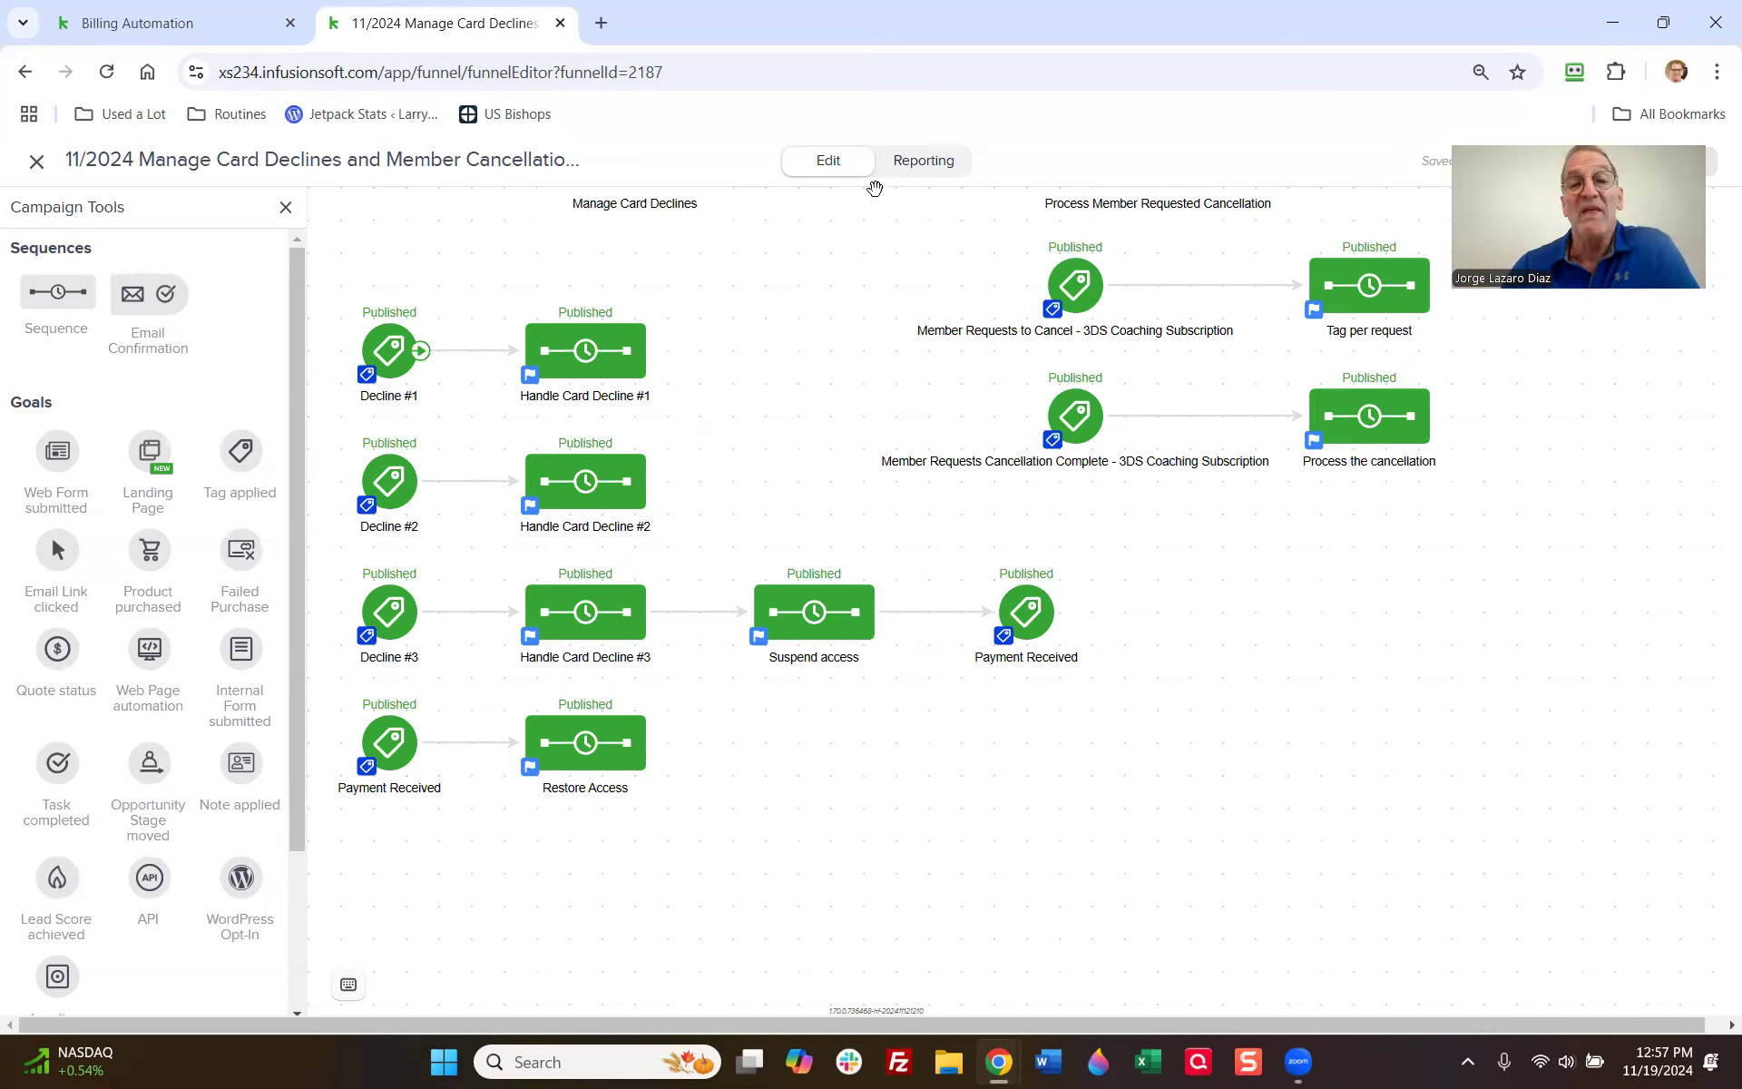
Step: Check which tag starts the campaign's Decline #1 goal and close its configuration unchanged
{"action": "left_click", "coordinate": [391, 364]}
{"action": "double_click", "coordinate": [391, 364]}
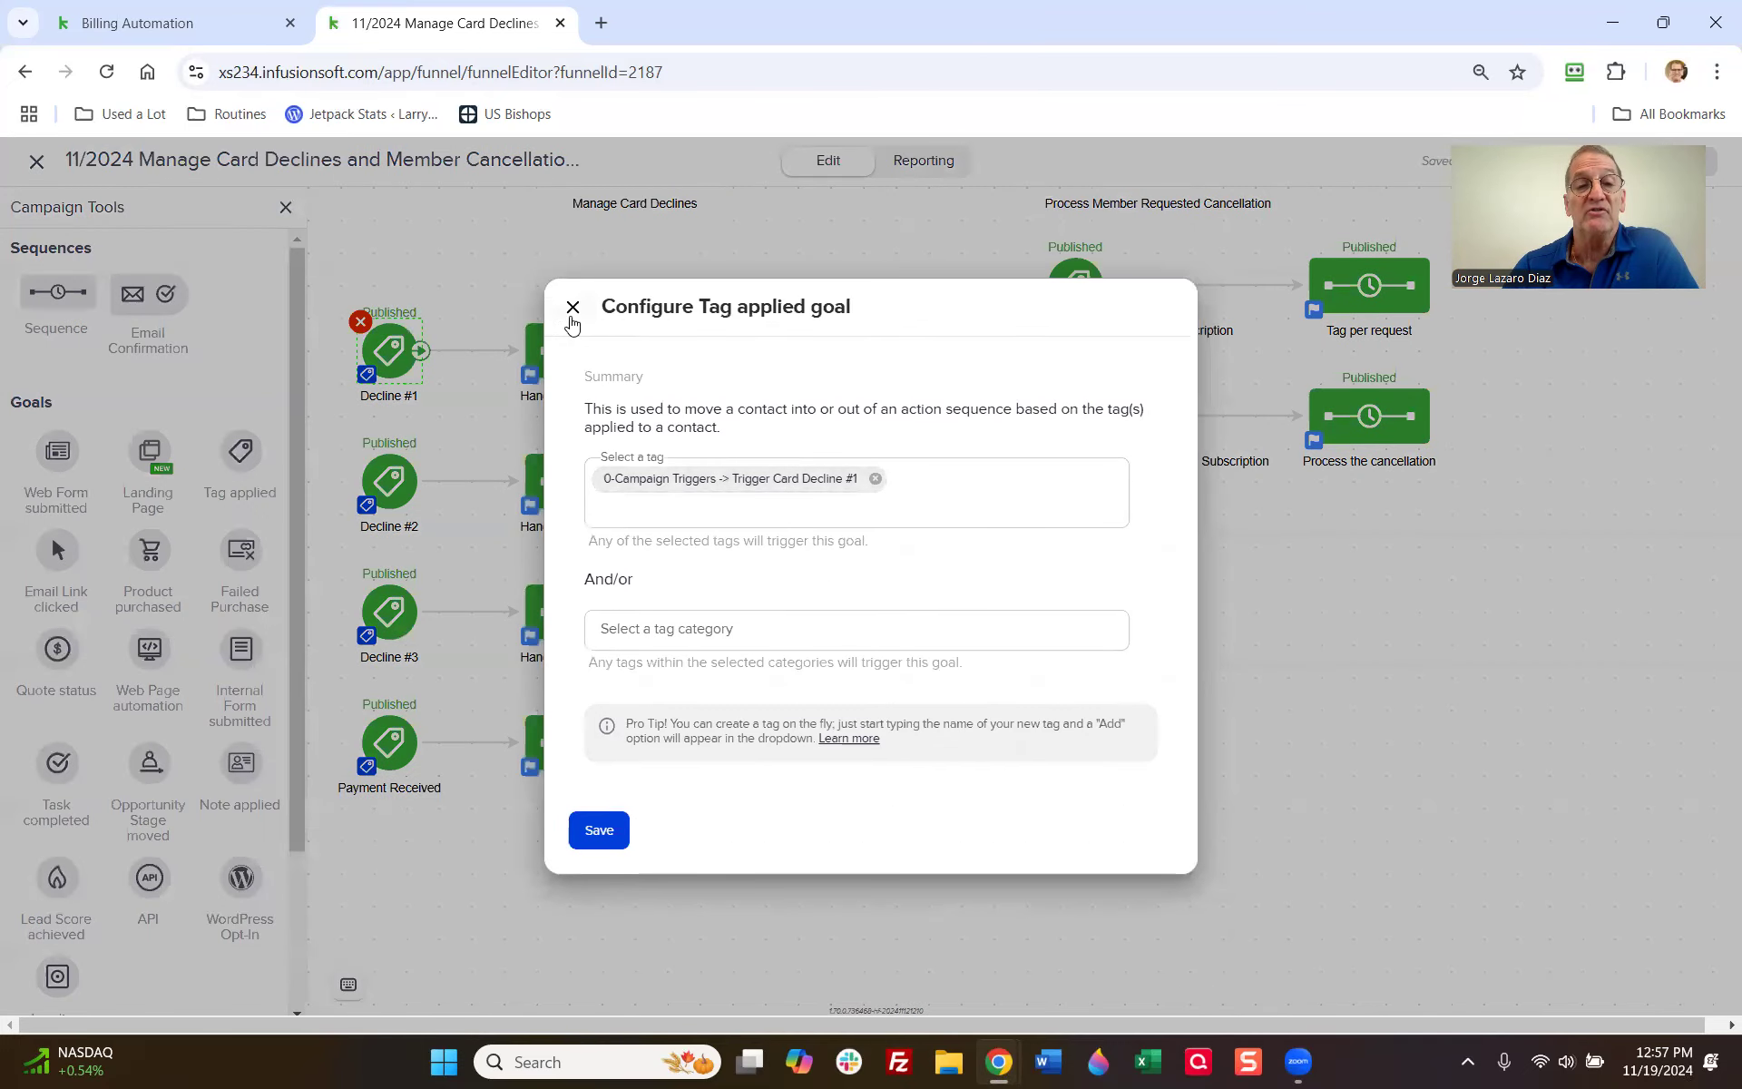
{"action": "left_click", "coordinate": [572, 306]}
Step: Open the Handle Card Decline #1 sequence and check which tag its Remove 1 Tag step removes
{"action": "right_click", "coordinate": [601, 354]}
{"action": "left_click", "coordinate": [699, 390]}
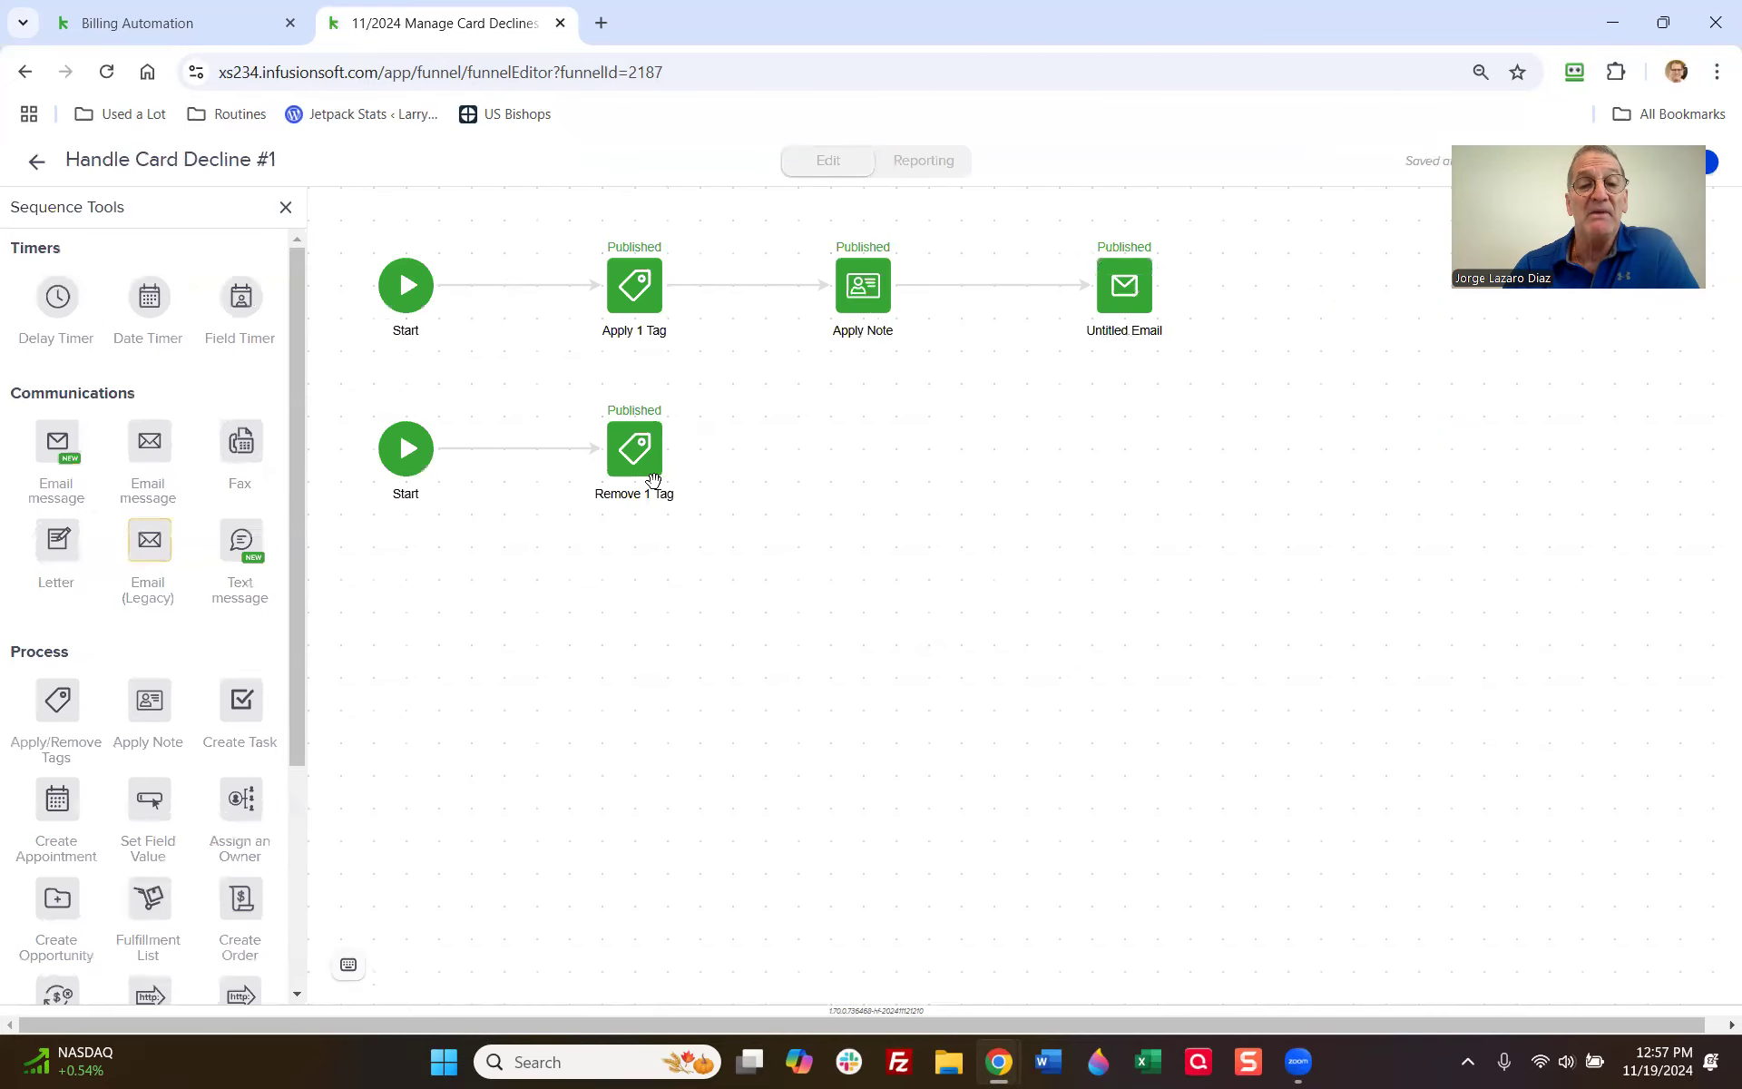
{"action": "left_click", "coordinate": [633, 458]}
{"action": "double_click", "coordinate": [633, 458]}
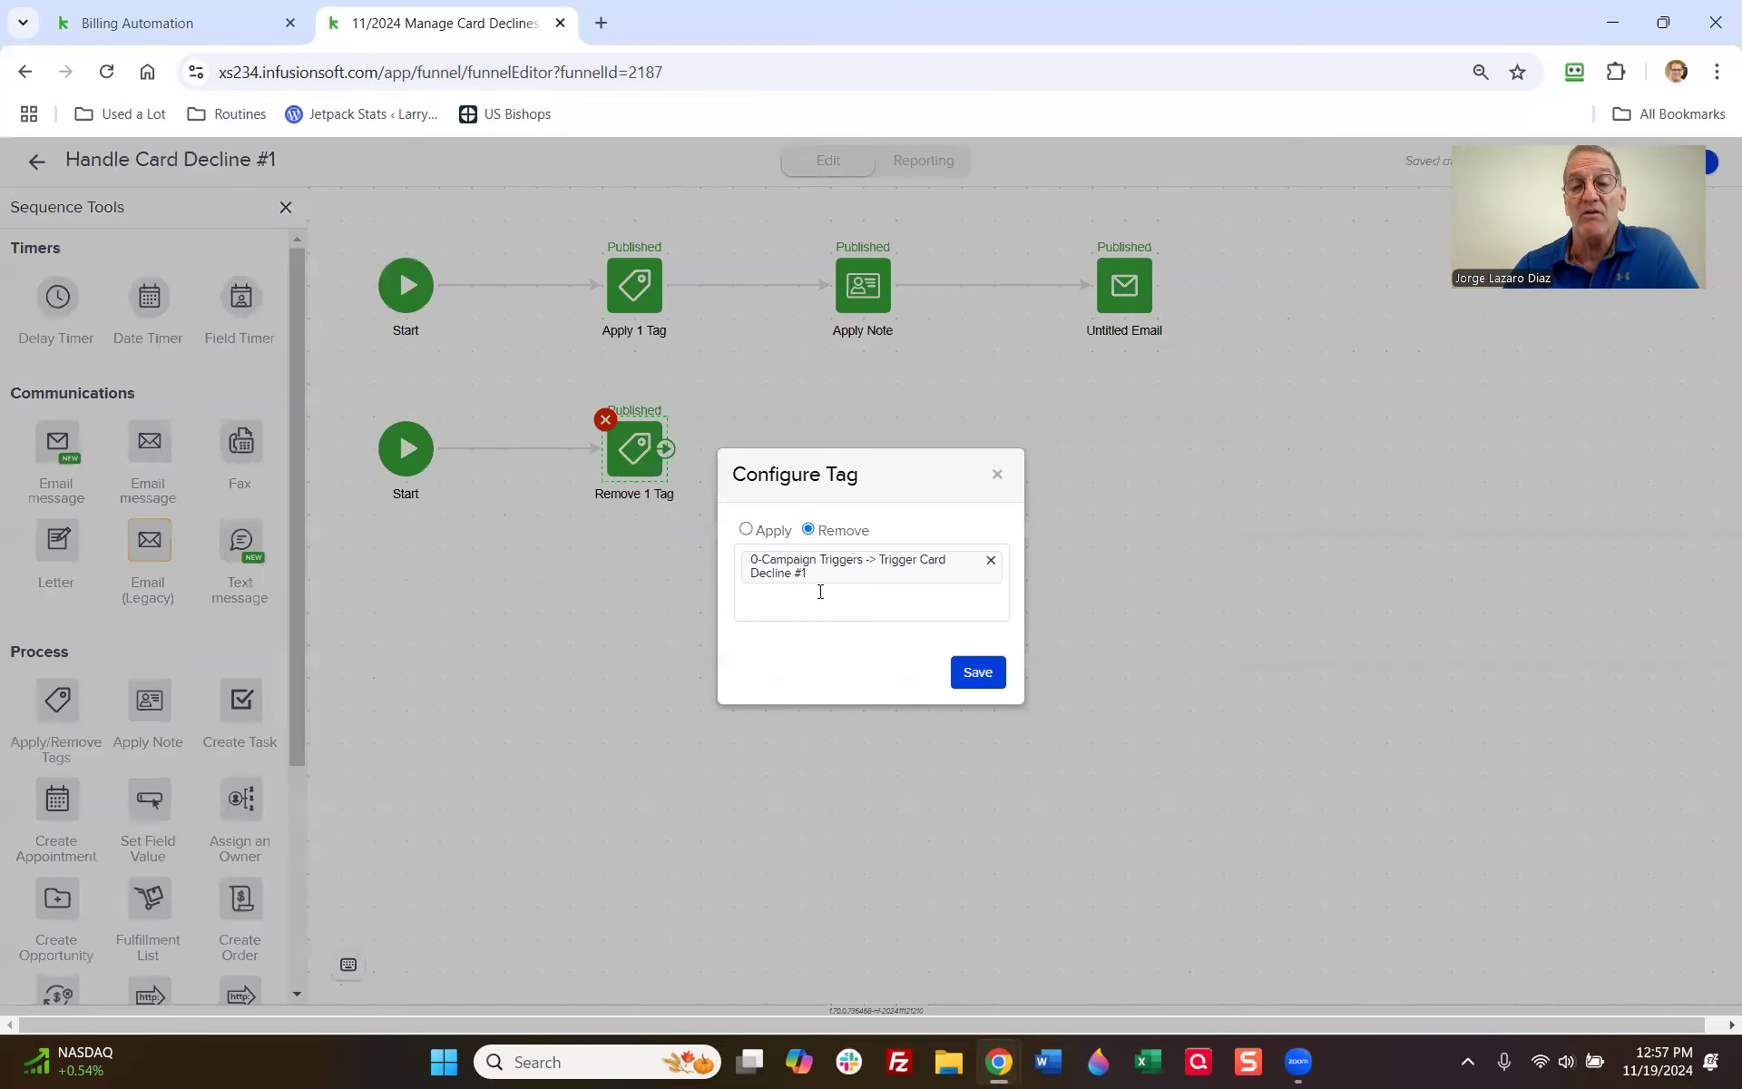
{"action": "left_click", "coordinate": [994, 477]}
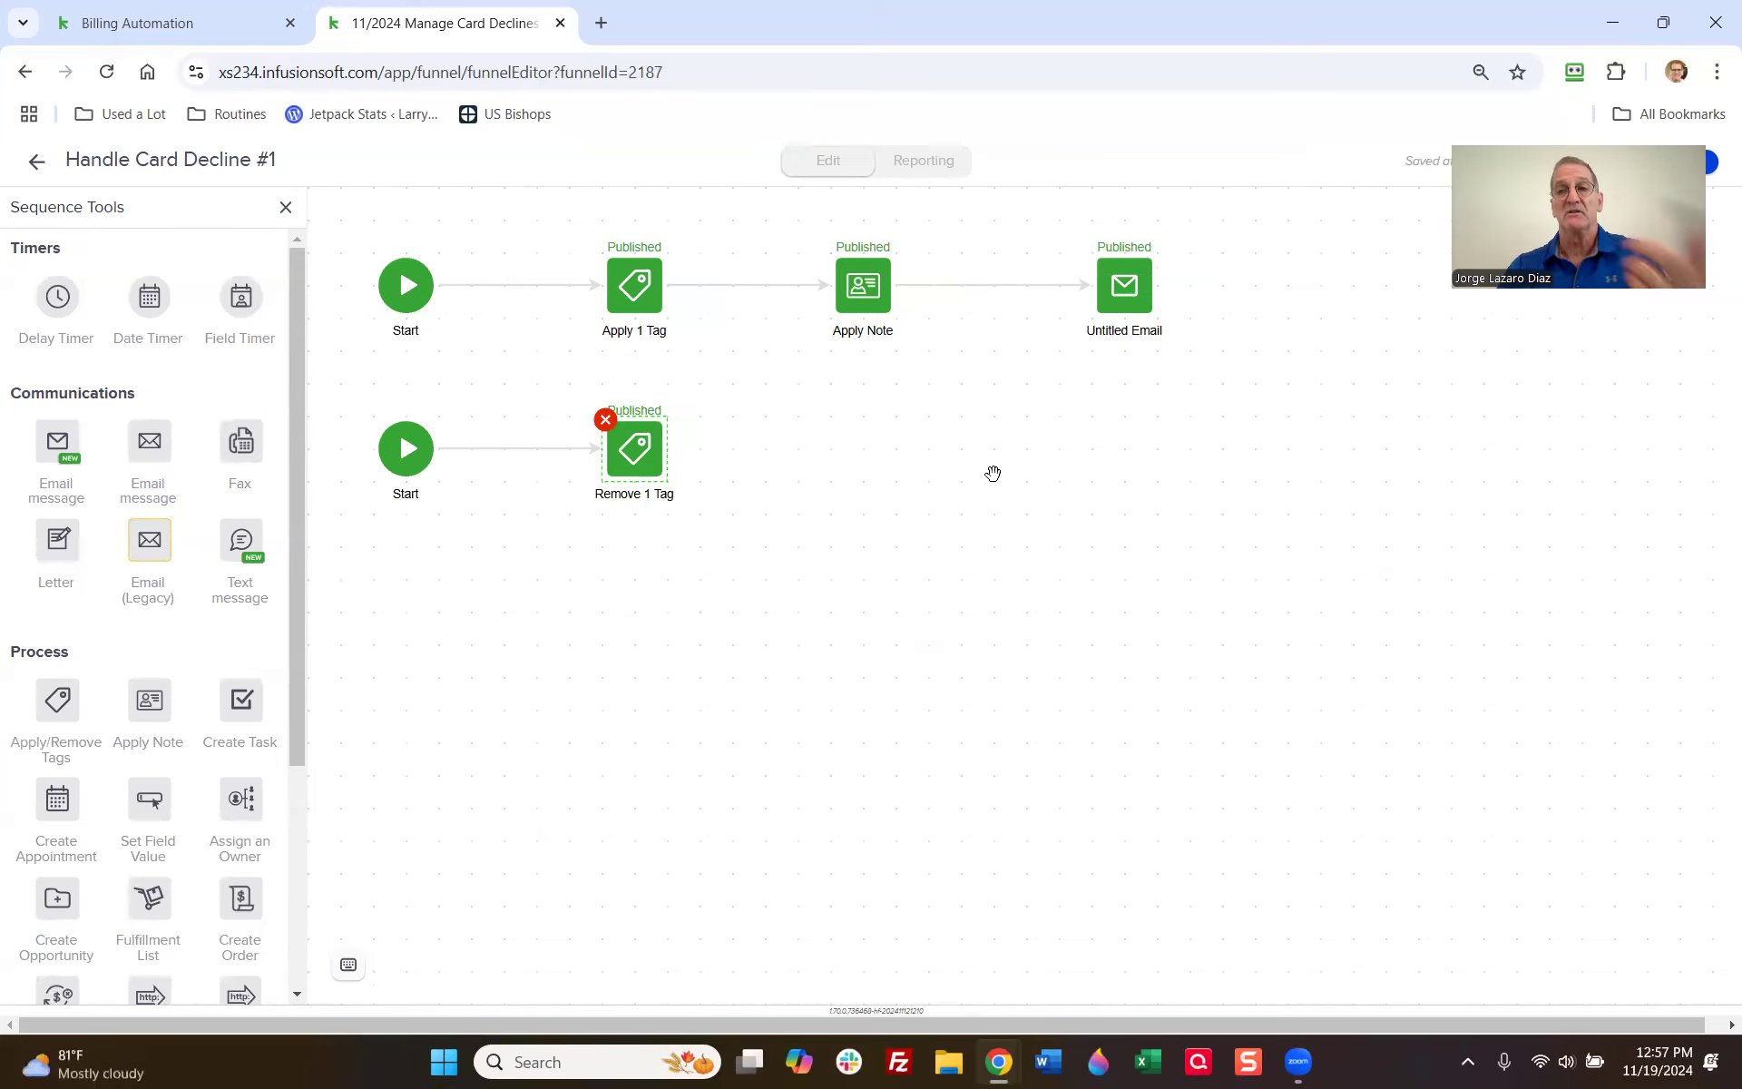
Step: Check the configuration of the sequence's Apply 1 Tag and Apply Note steps, returning to the sequence
{"action": "double_click", "coordinate": [647, 306]}
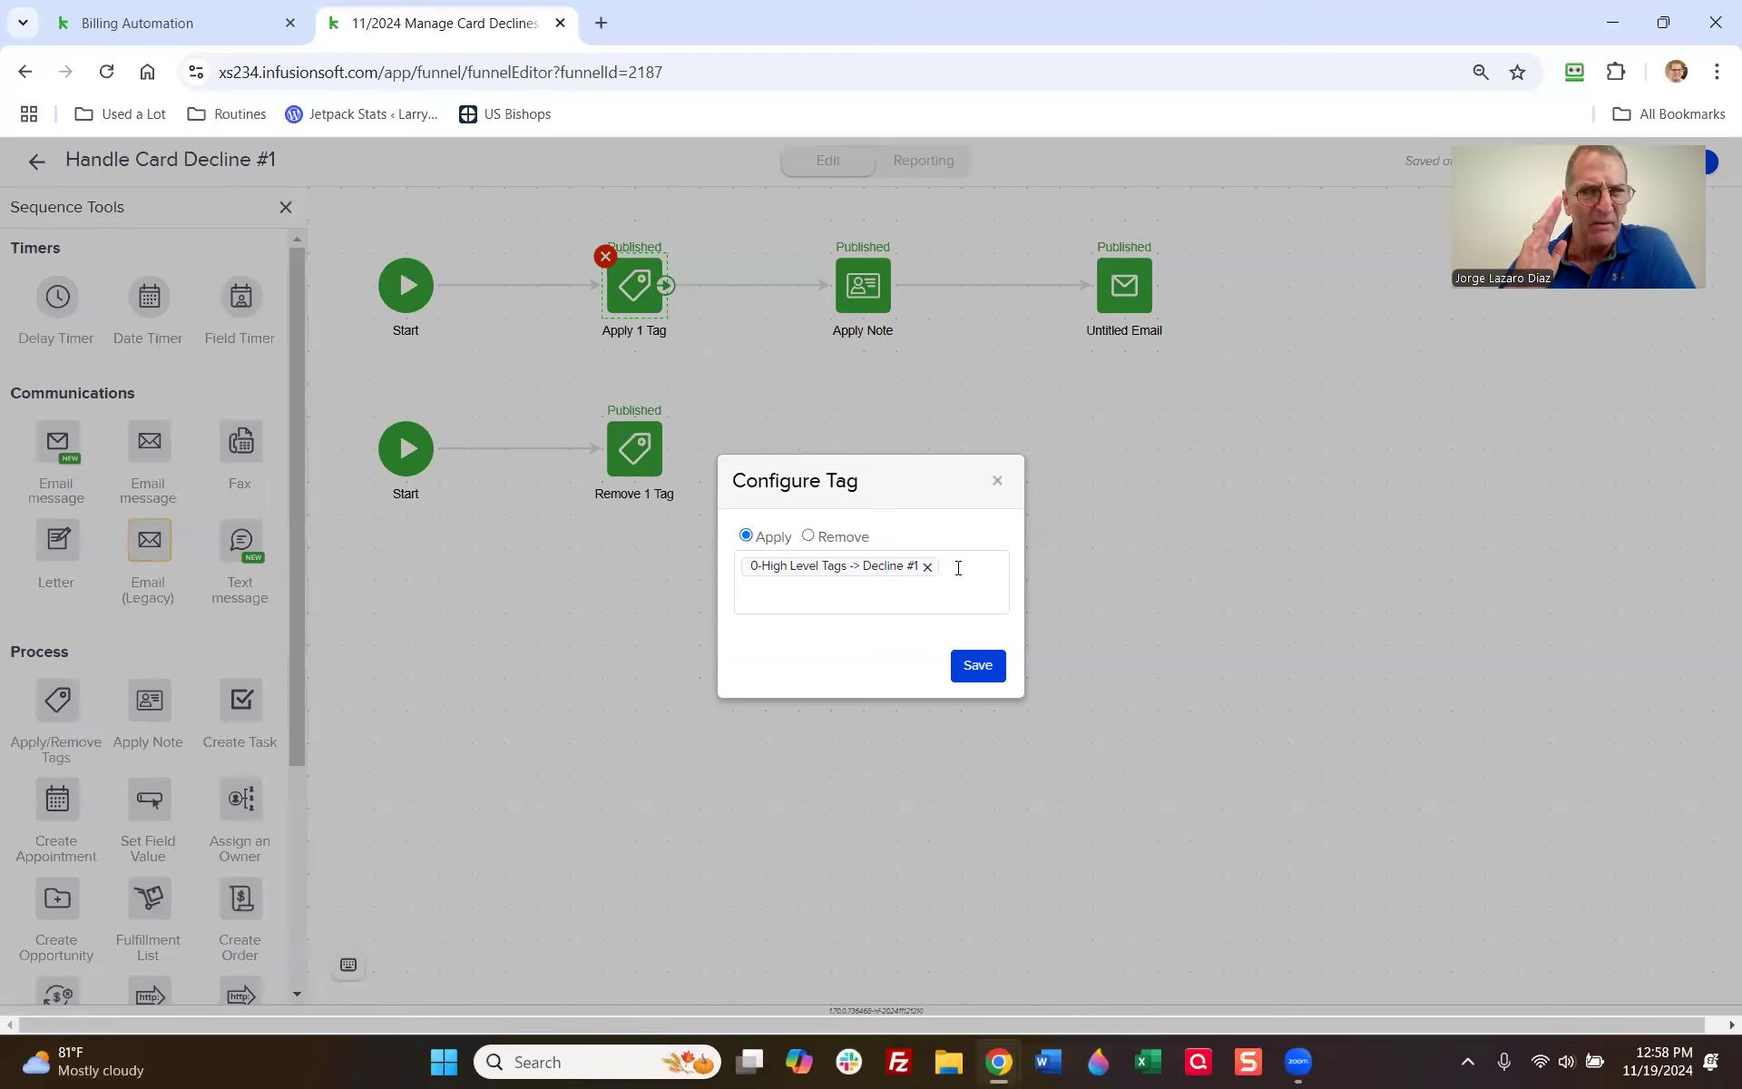
{"action": "left_click", "coordinate": [997, 479]}
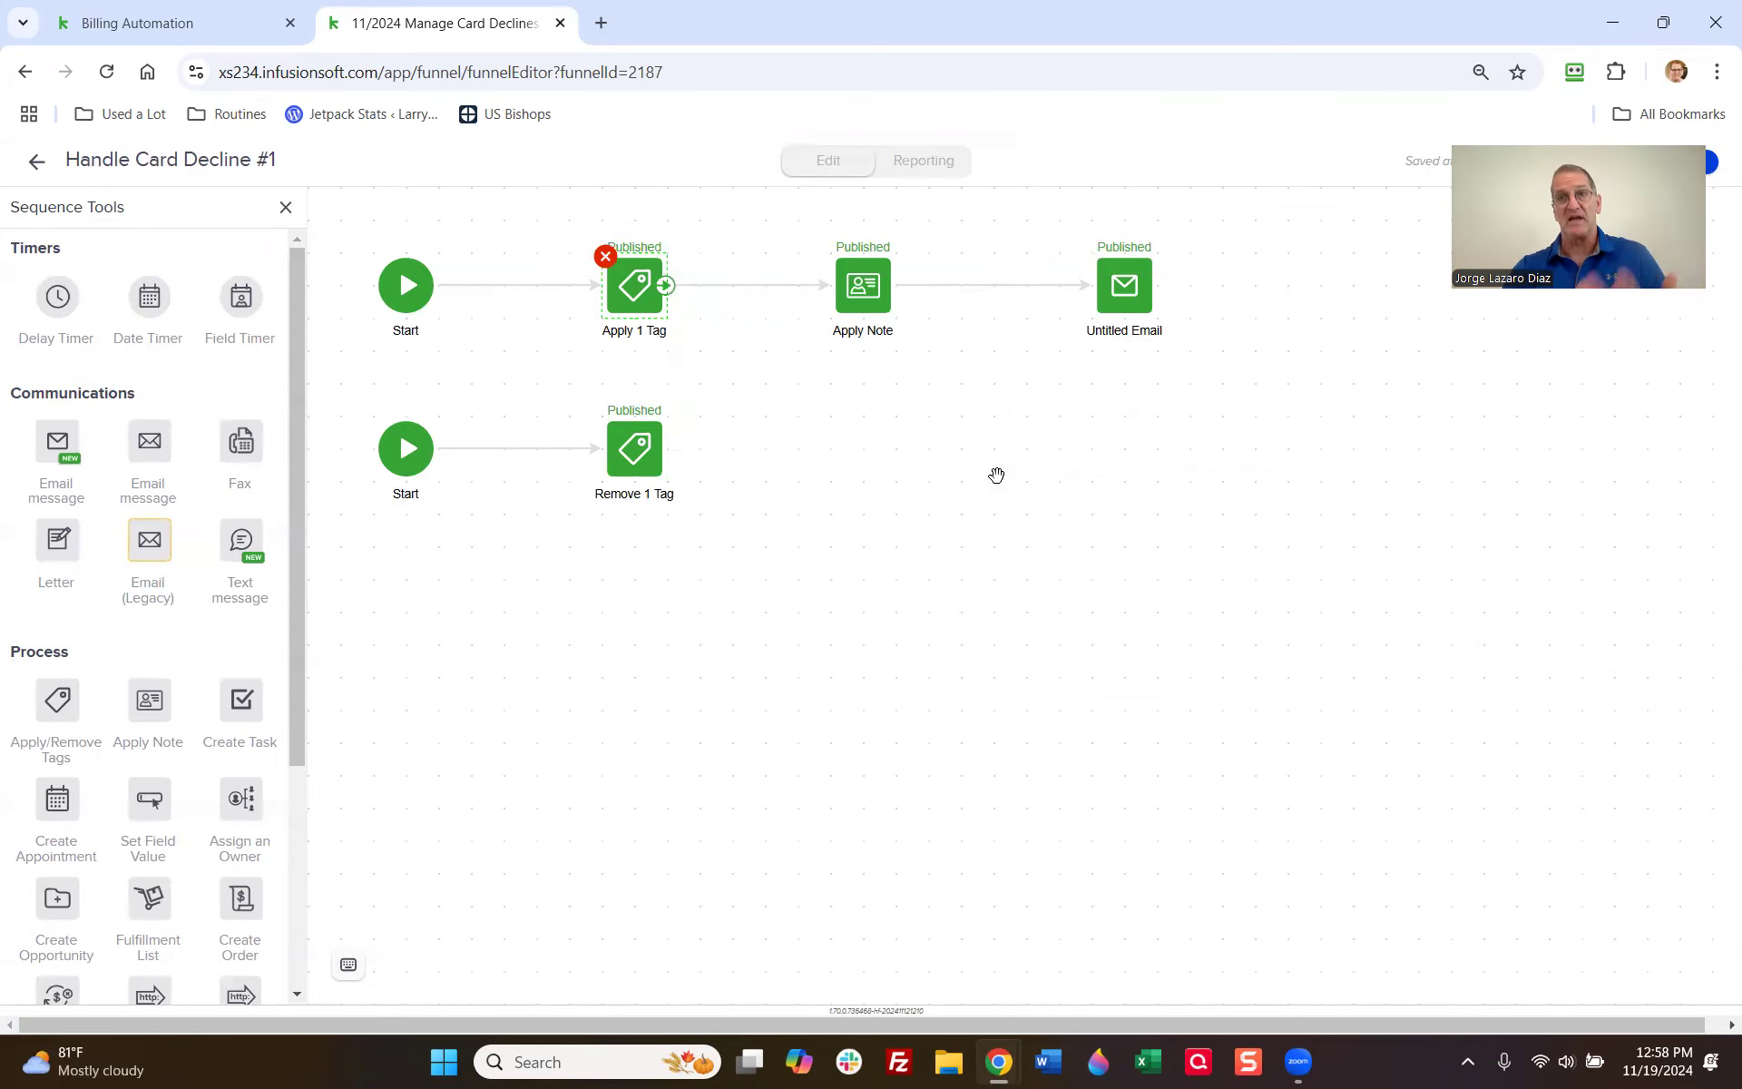
{"action": "double_click", "coordinate": [864, 289]}
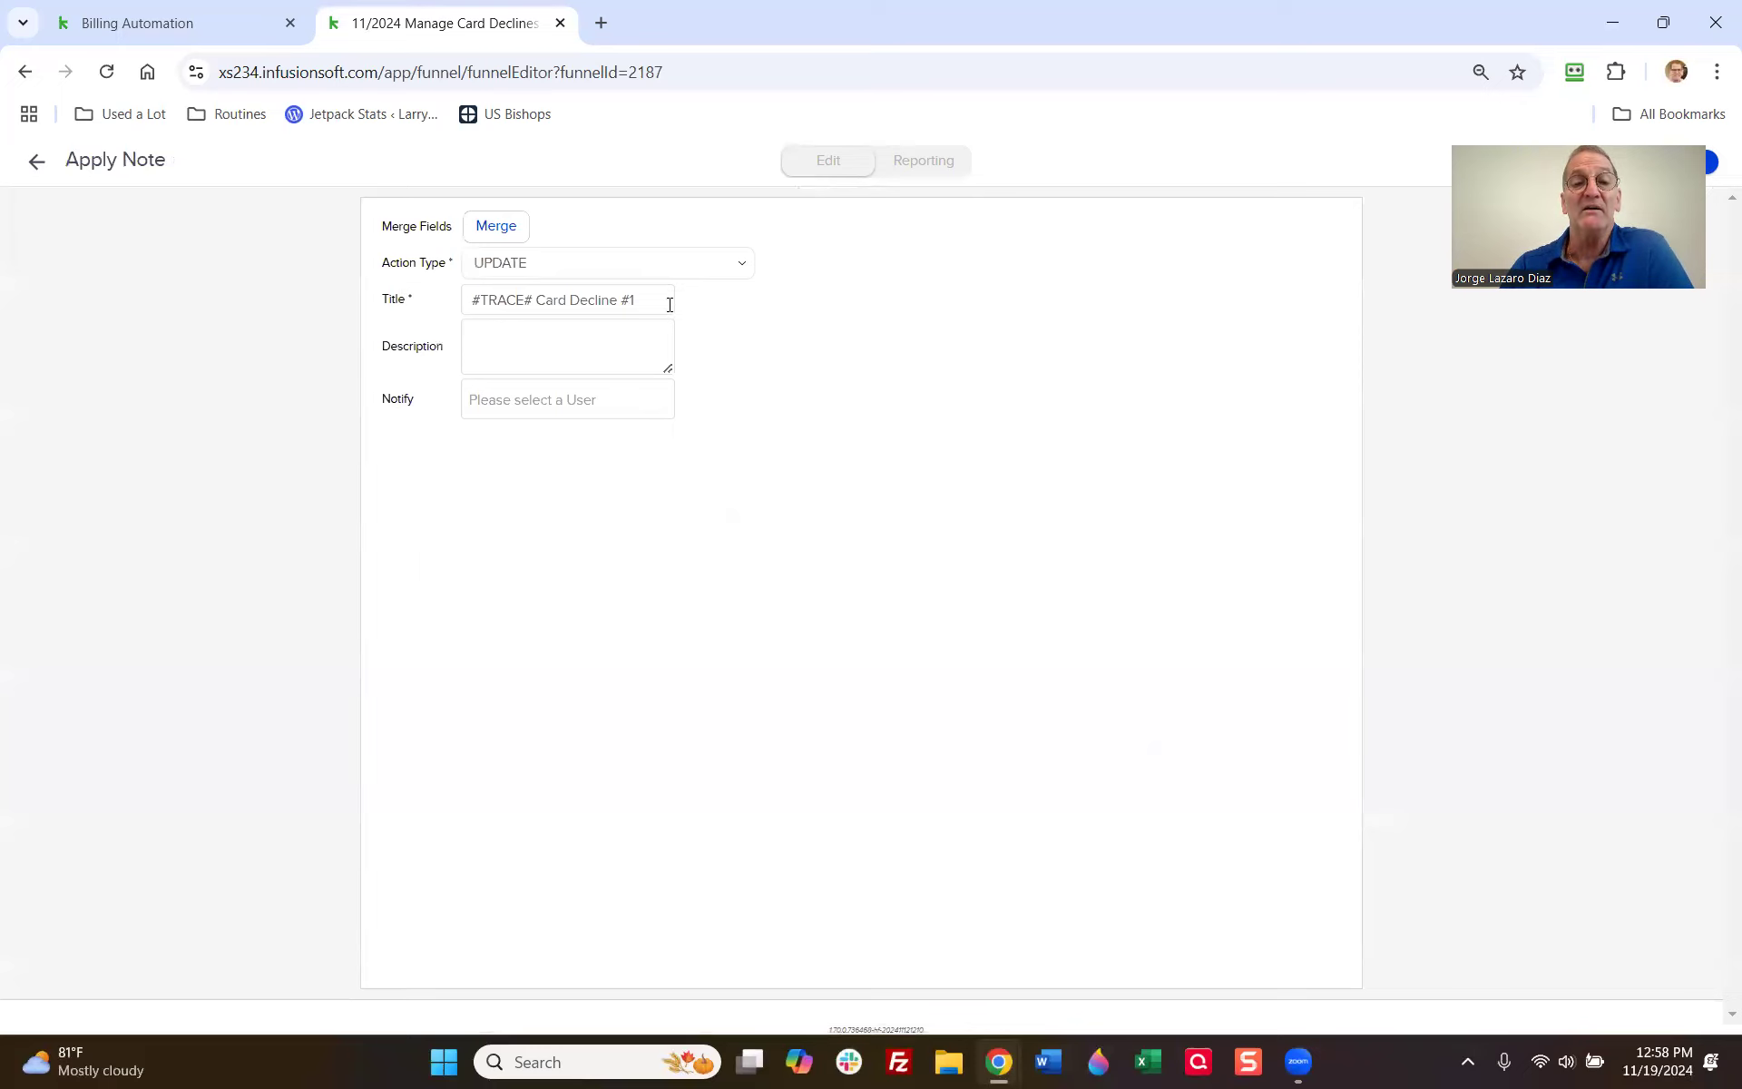
{"action": "left_click", "coordinate": [35, 163]}
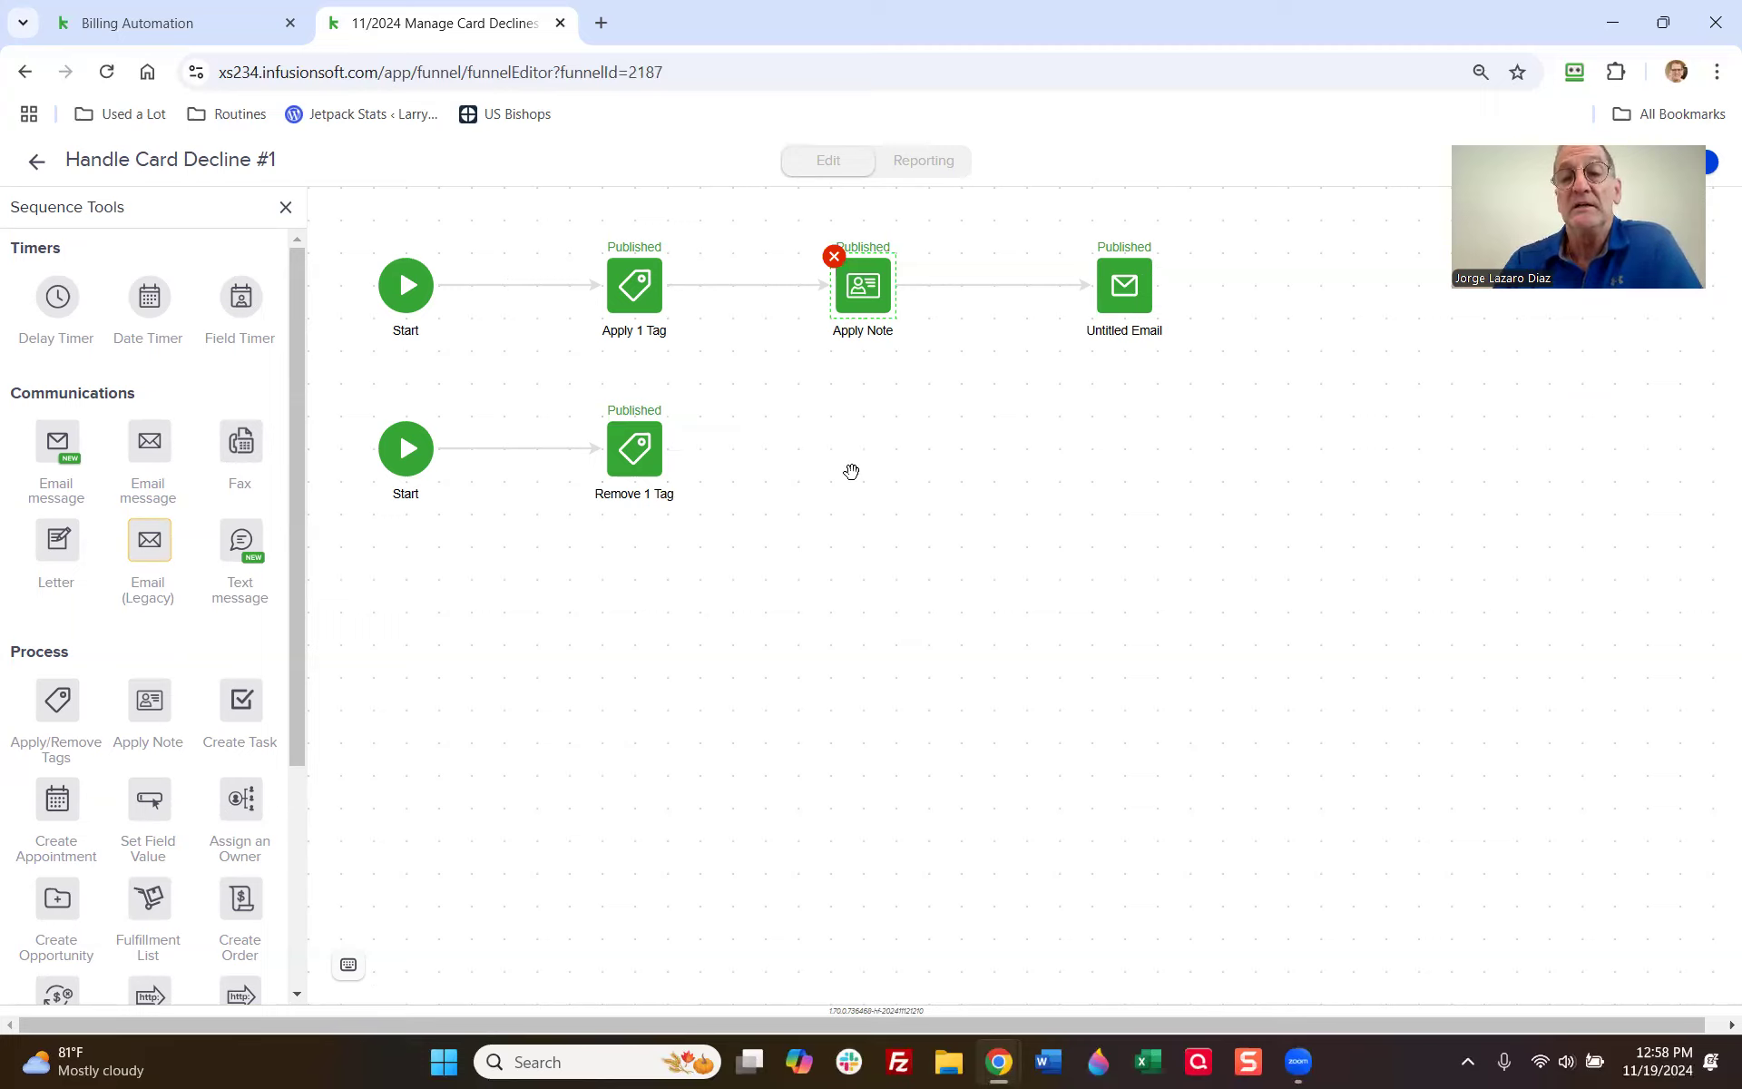
Step: Preview the sequence's Untitled Email and inspect the link settings of its Update Payment Information button in the content editor
{"action": "double_click", "coordinate": [1125, 292]}
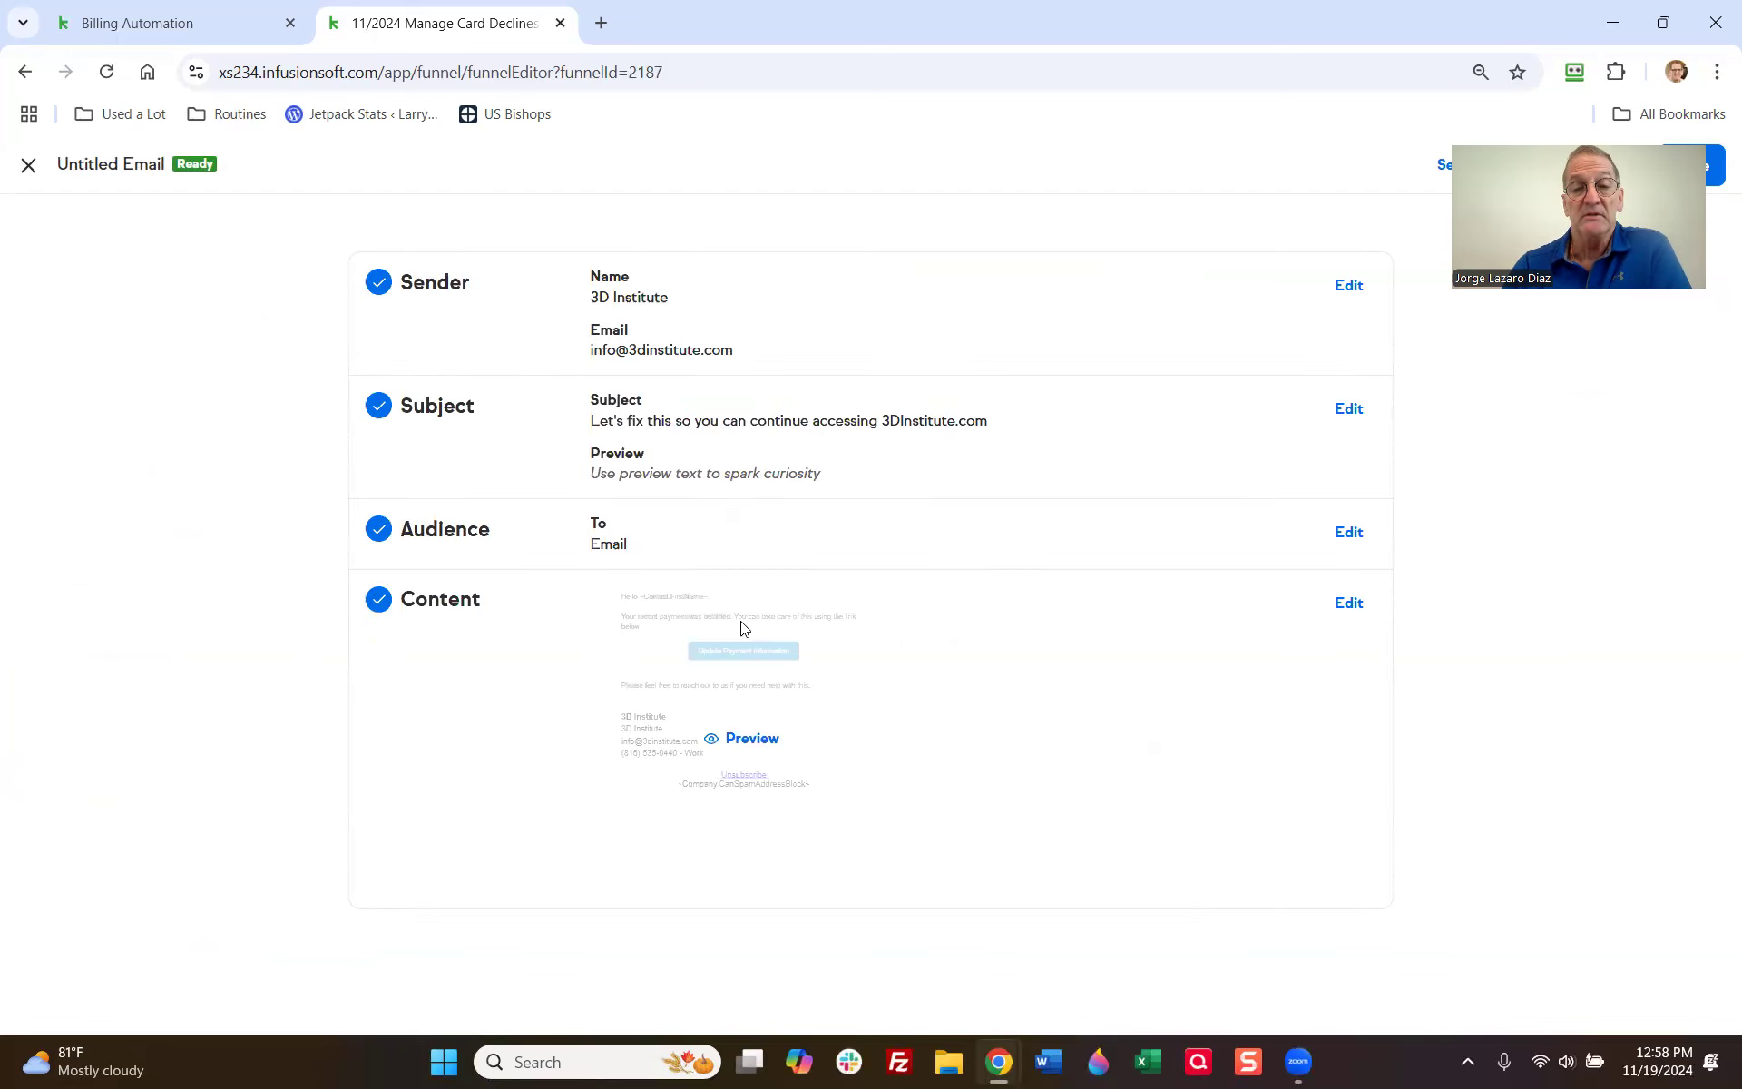
{"action": "left_click", "coordinate": [749, 737]}
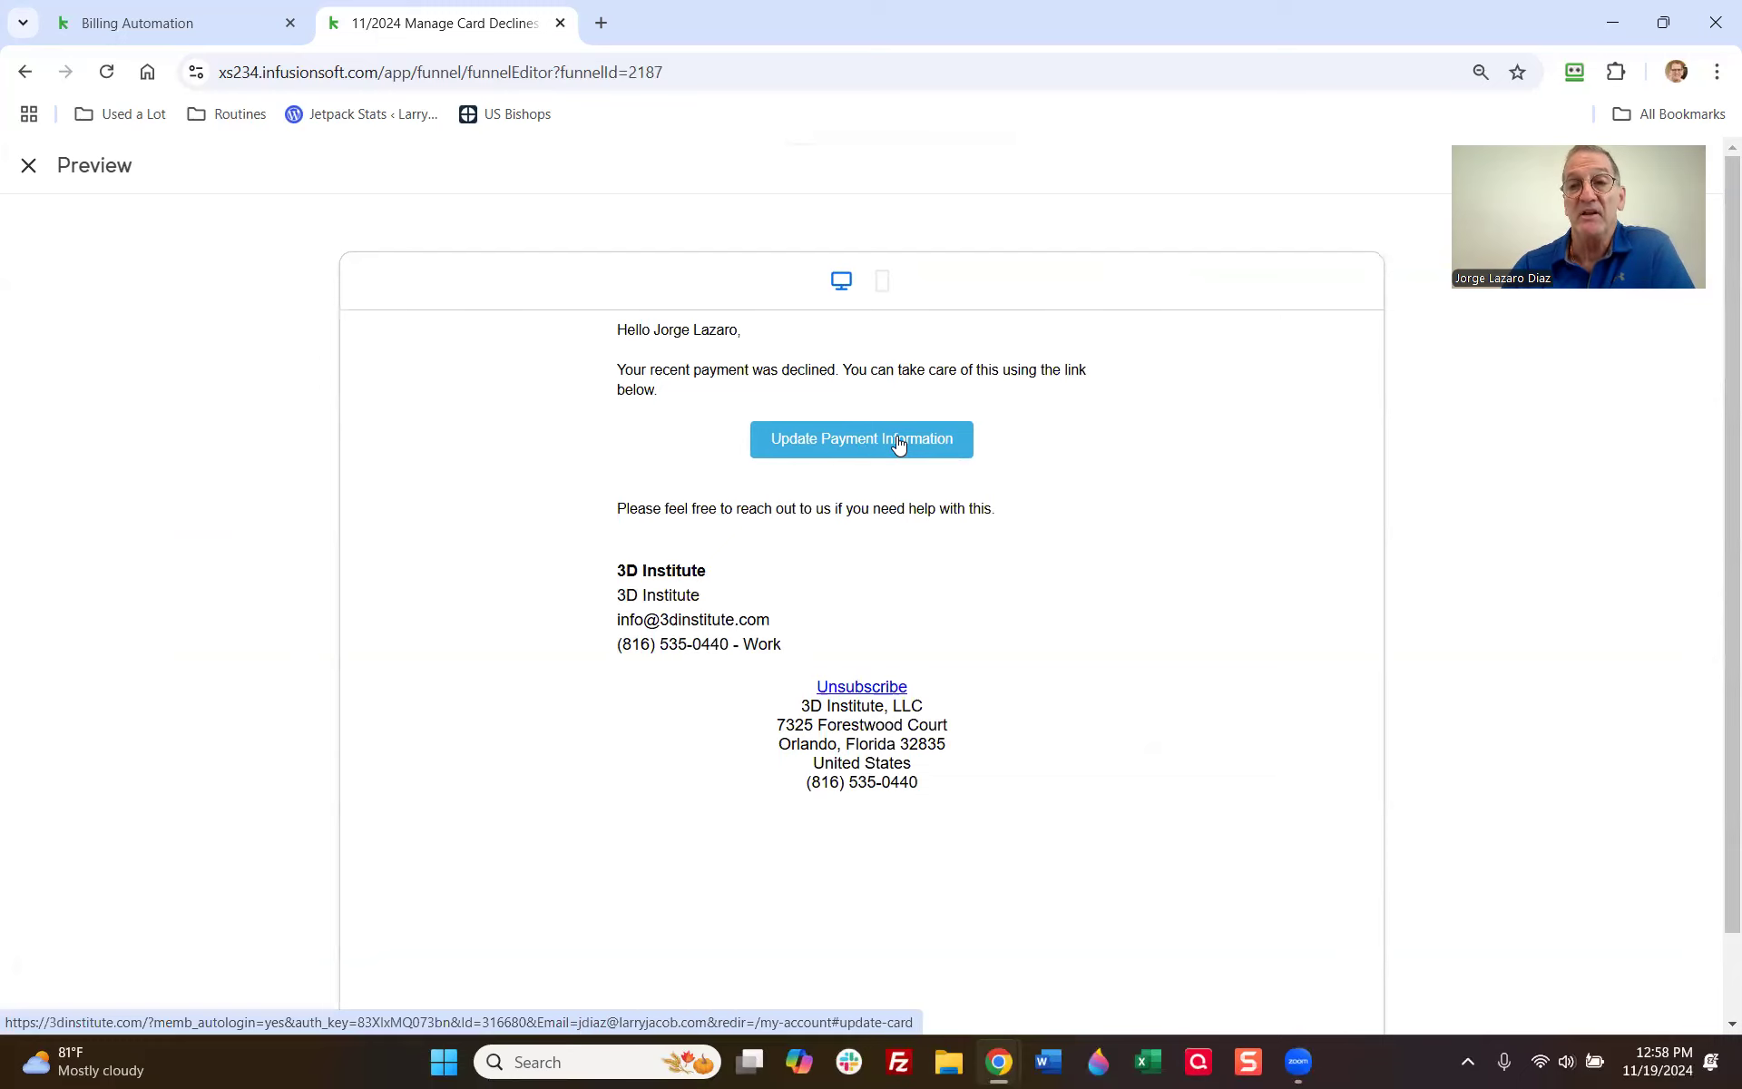
{"action": "left_click", "coordinate": [28, 165]}
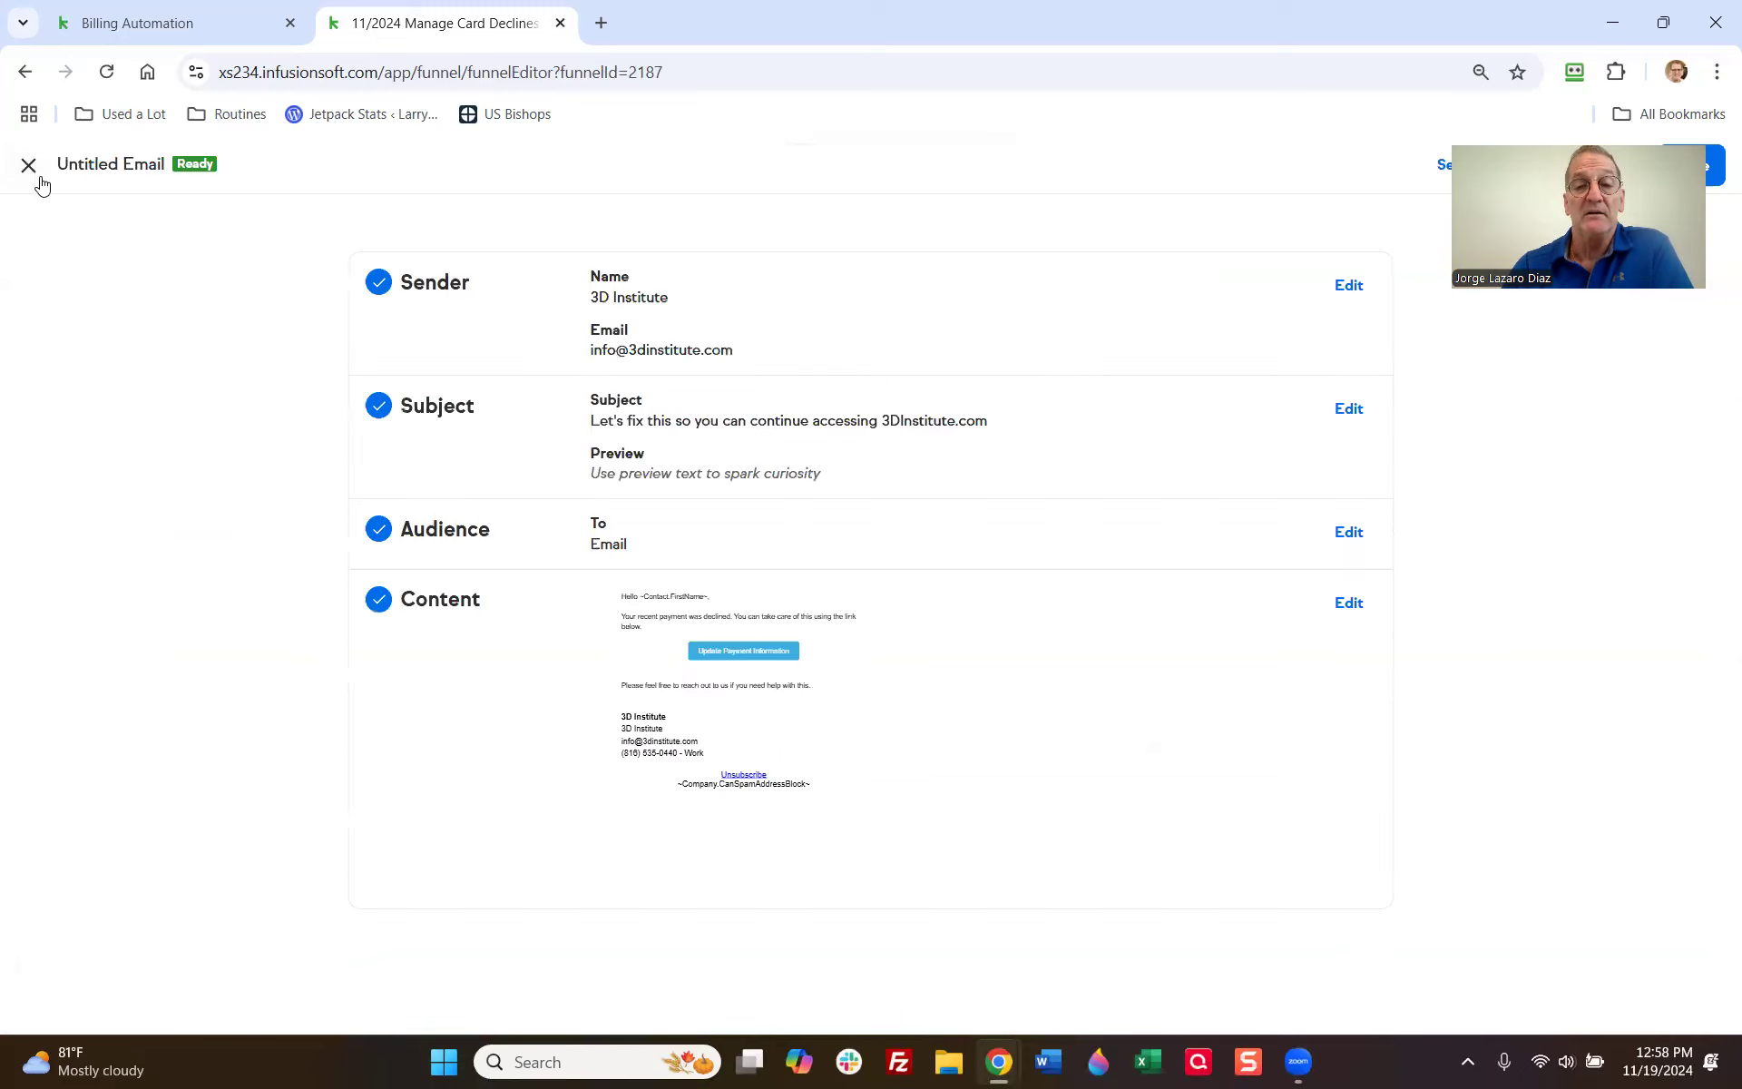
{"action": "left_click", "coordinate": [1348, 611]}
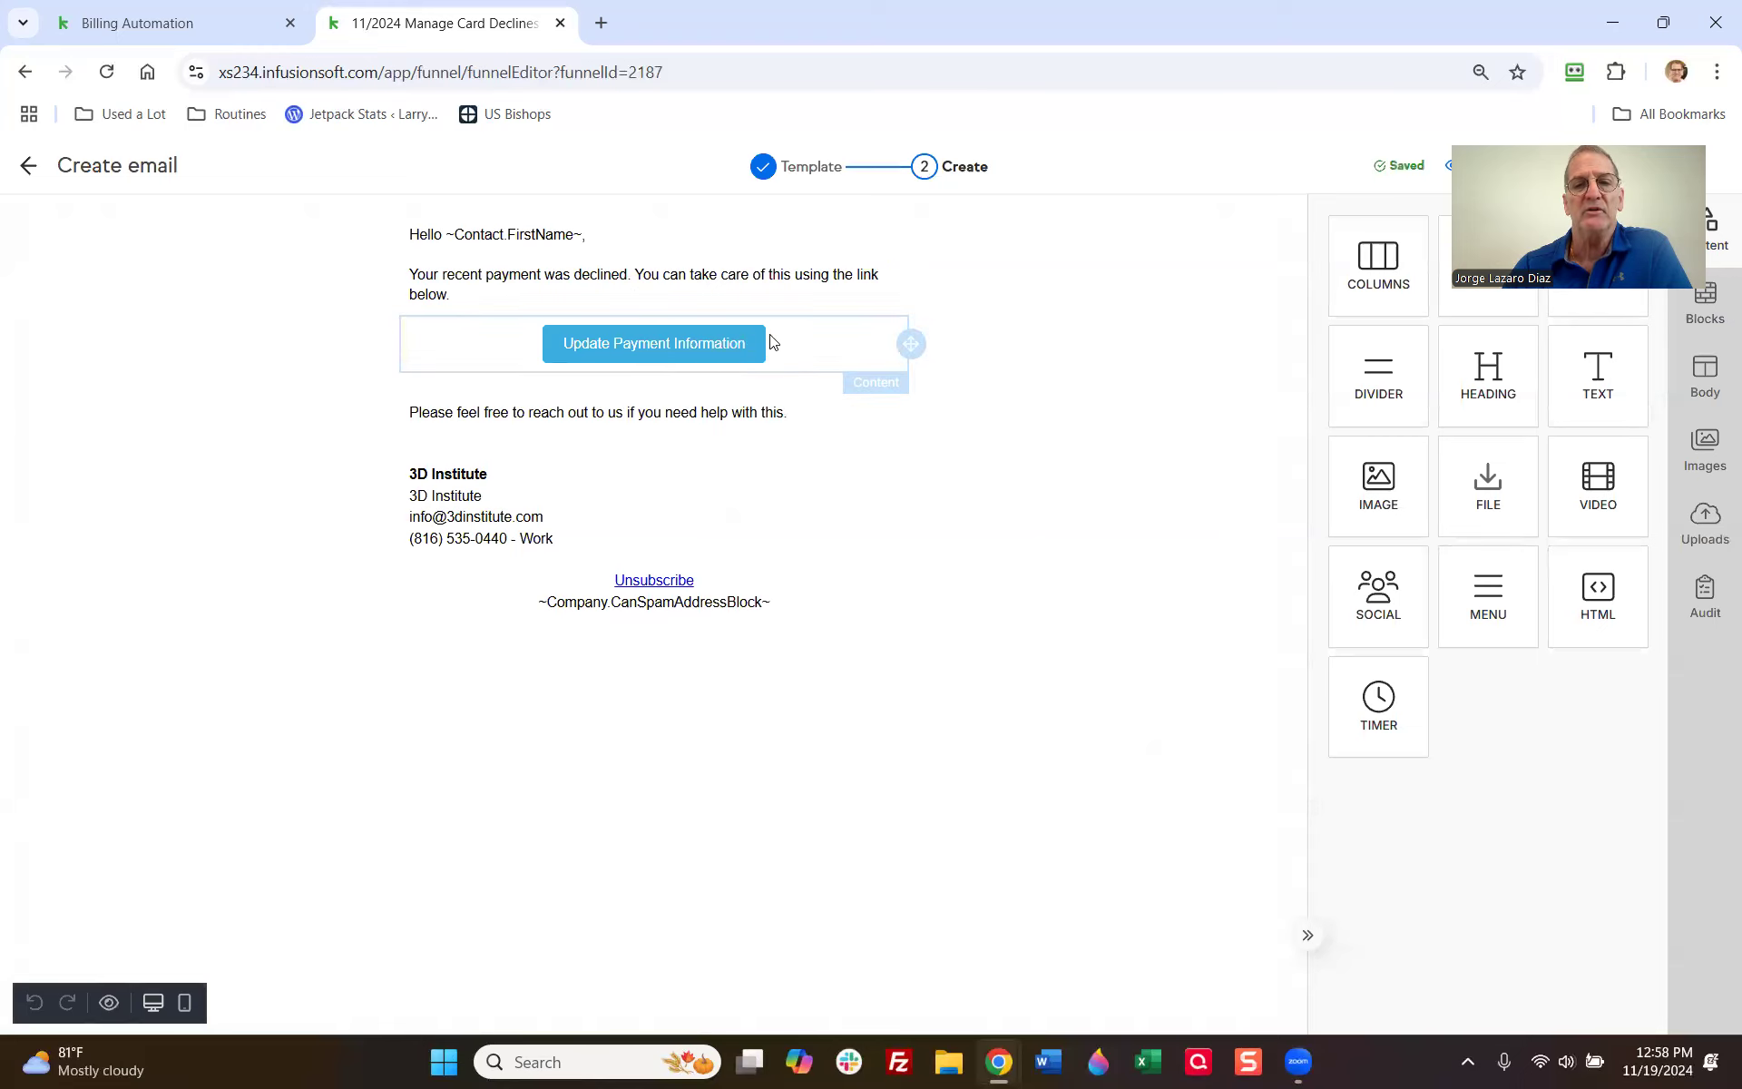
{"action": "left_click", "coordinate": [771, 342]}
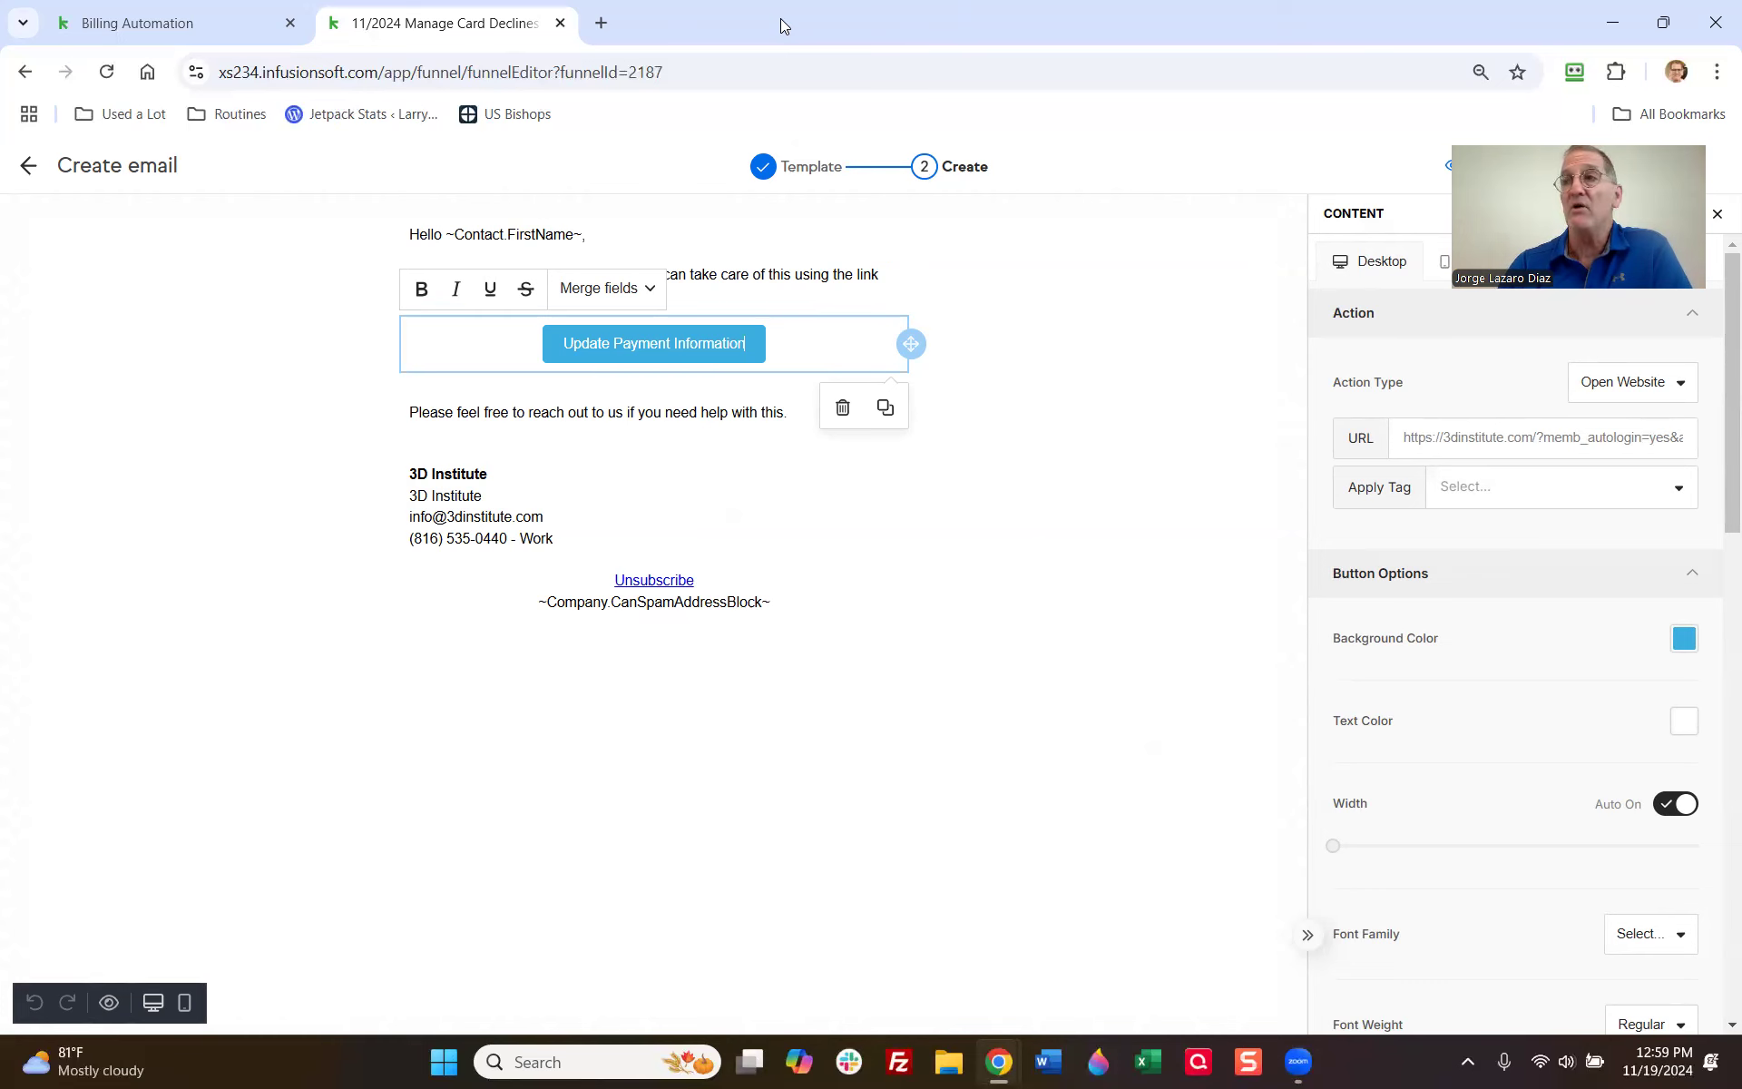
Step: Switch to Gmail and open the decline email's Update Payment Information link in an incognito window
{"action": "key", "text": "alt+Tab"}
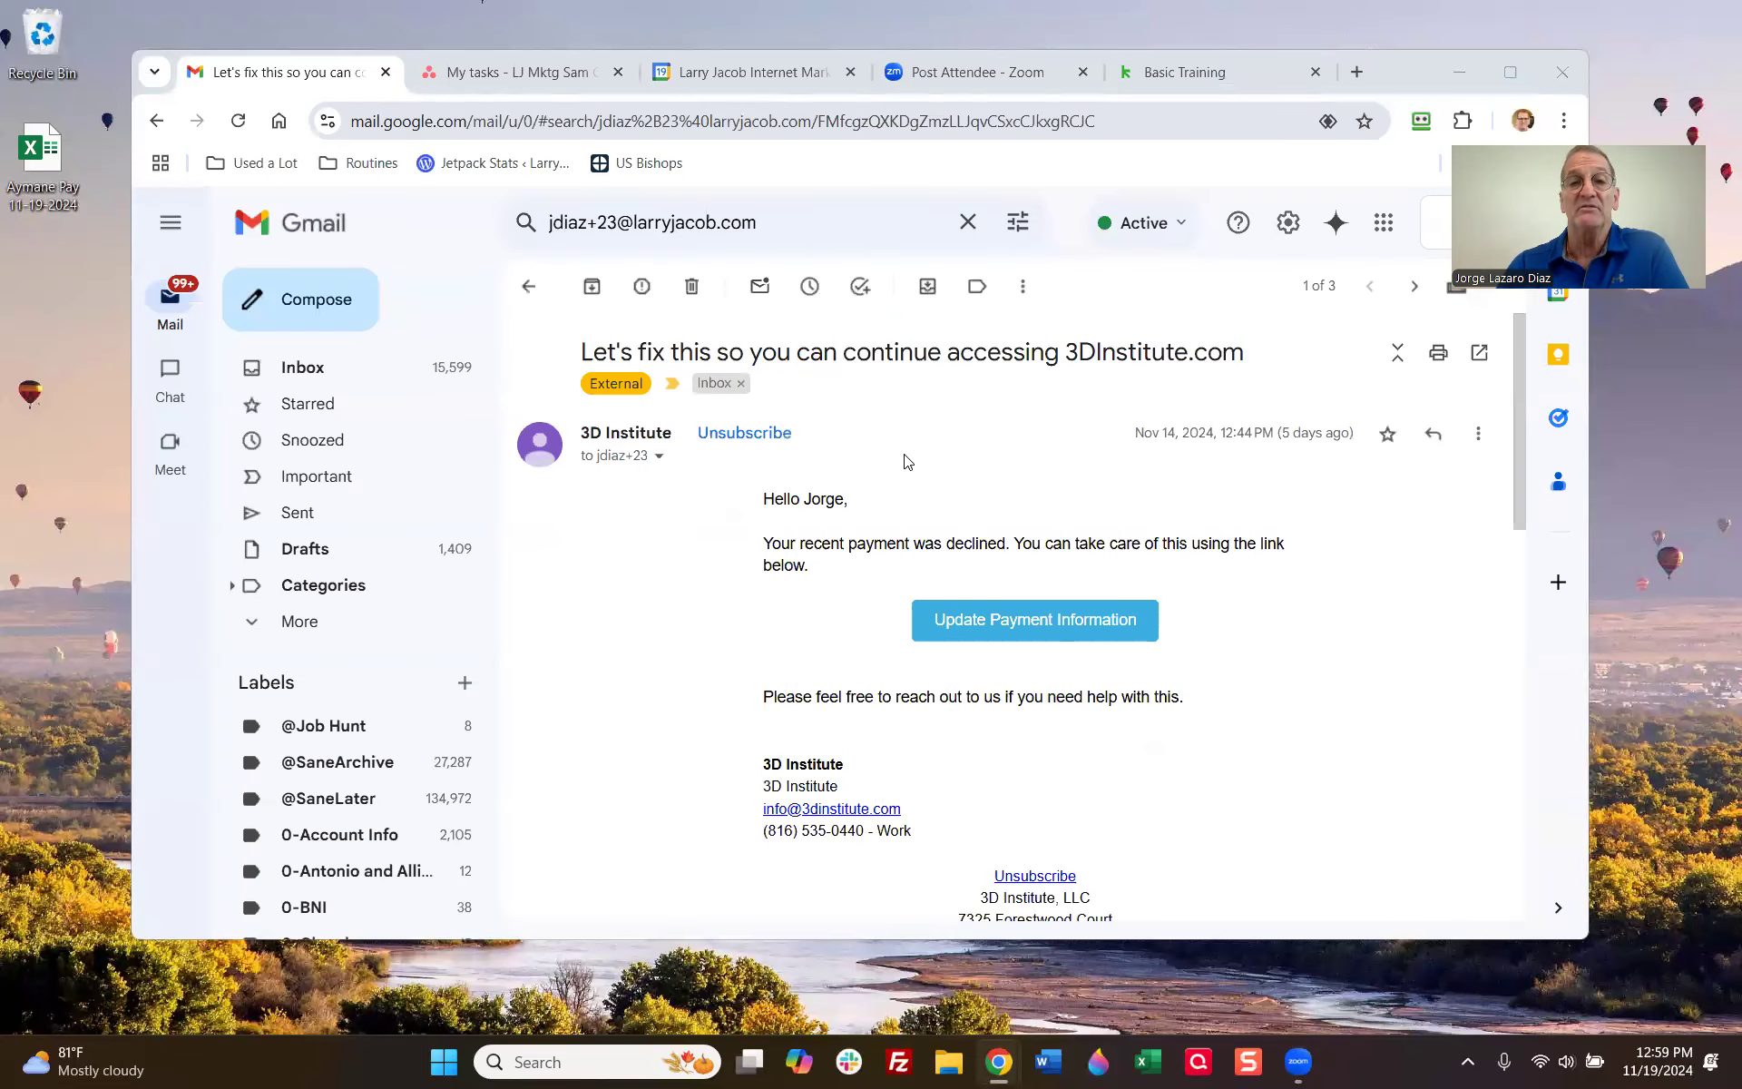
{"action": "left_click", "coordinate": [1397, 71]}
{"action": "left_click_drag", "start_coordinate": [1394, 64], "coordinate": [1353, 53]}
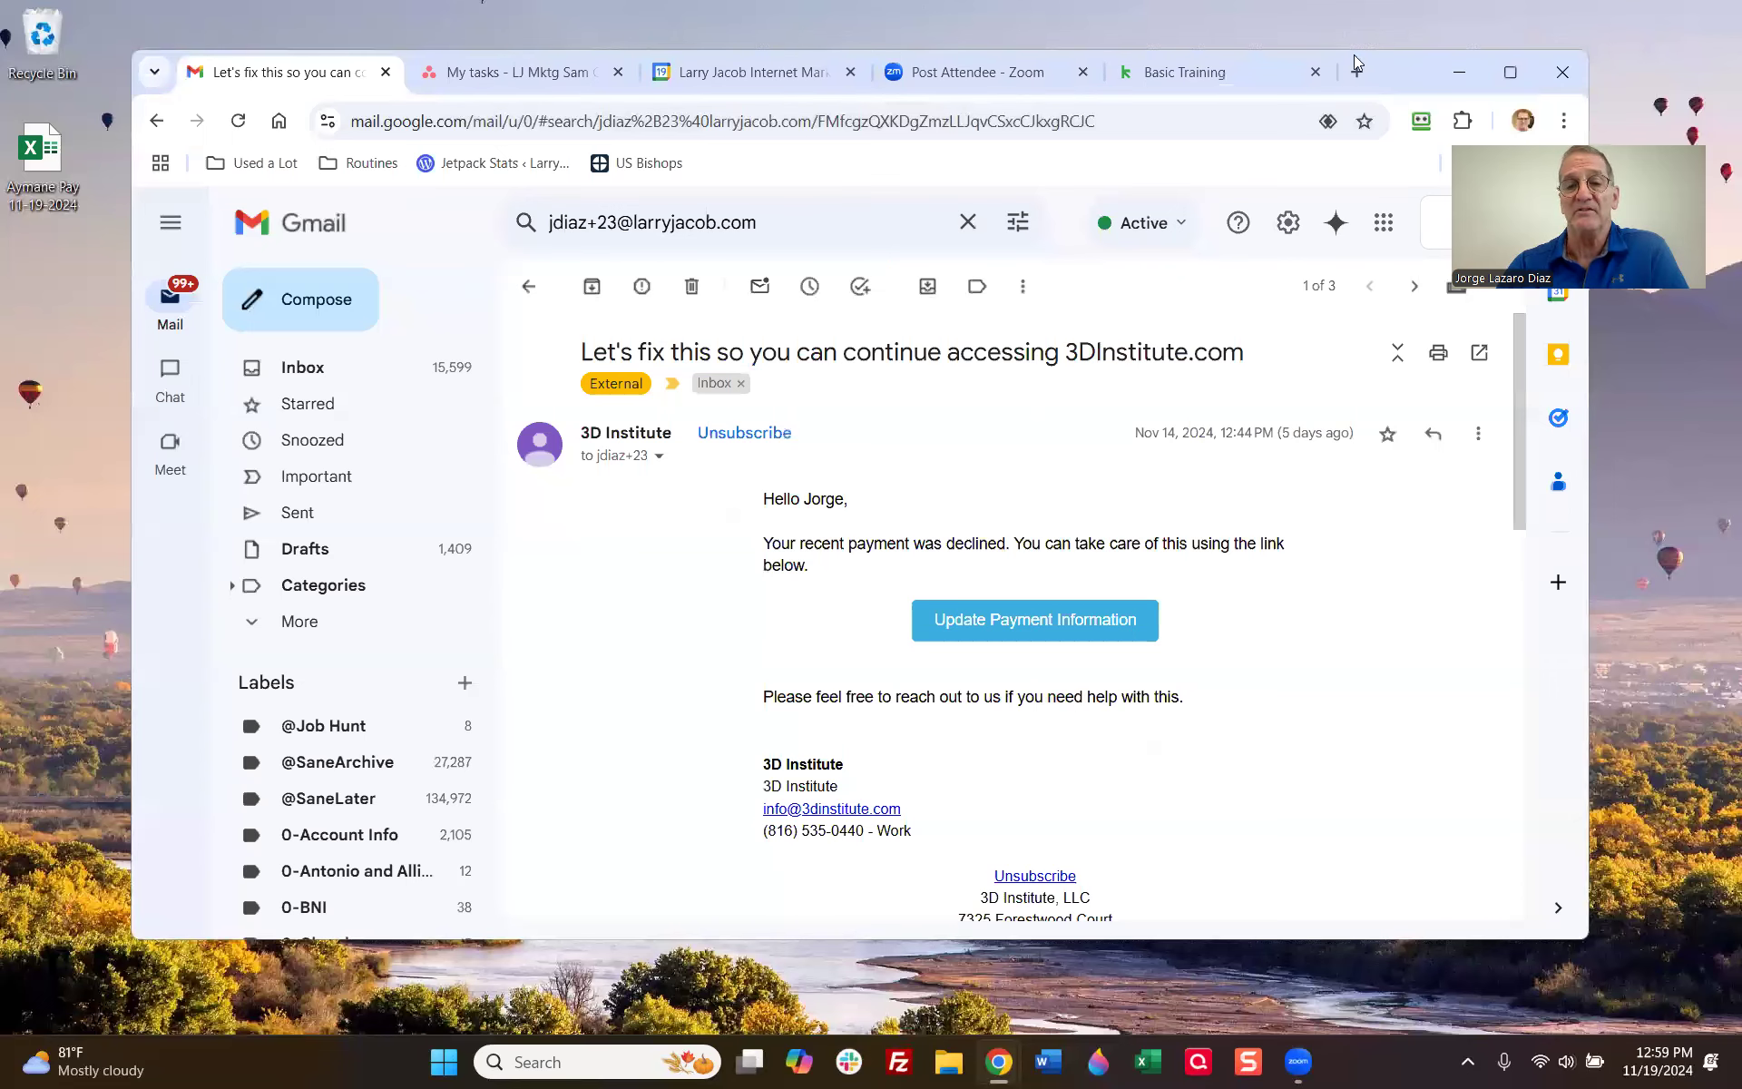
{"action": "right_click", "coordinate": [1000, 606]}
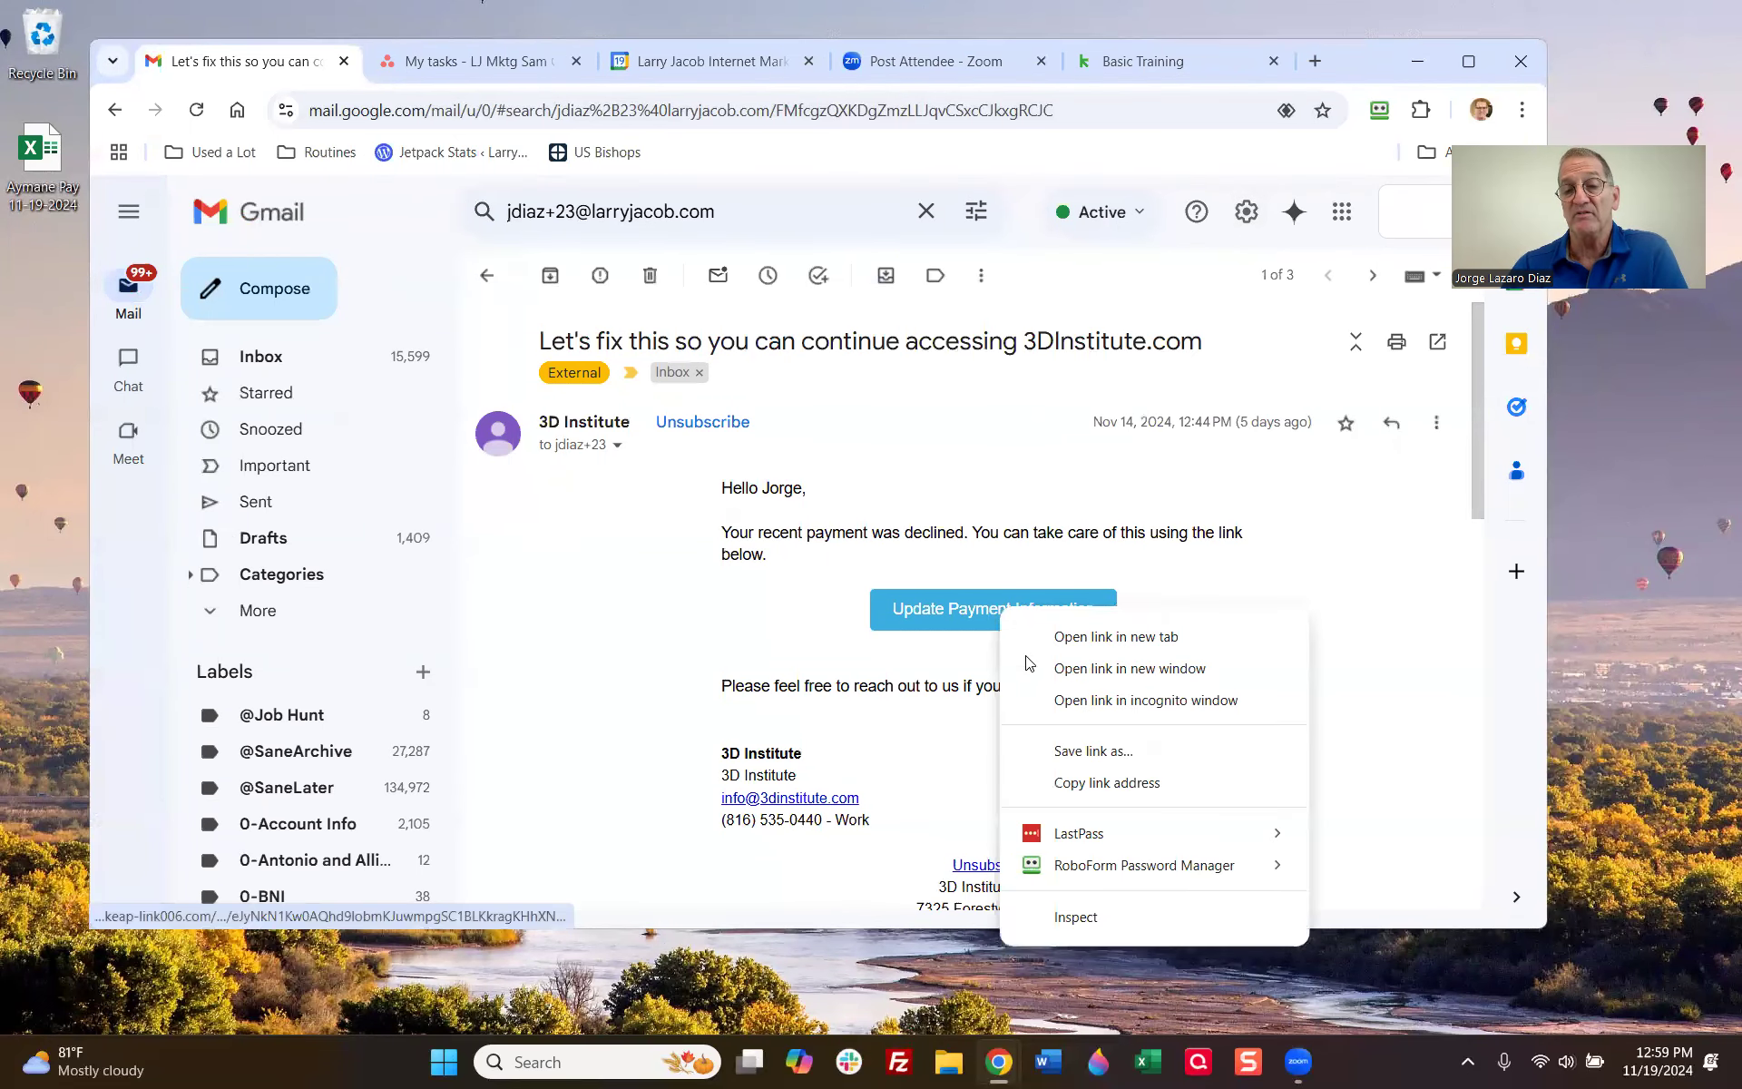
{"action": "left_click", "coordinate": [1128, 706]}
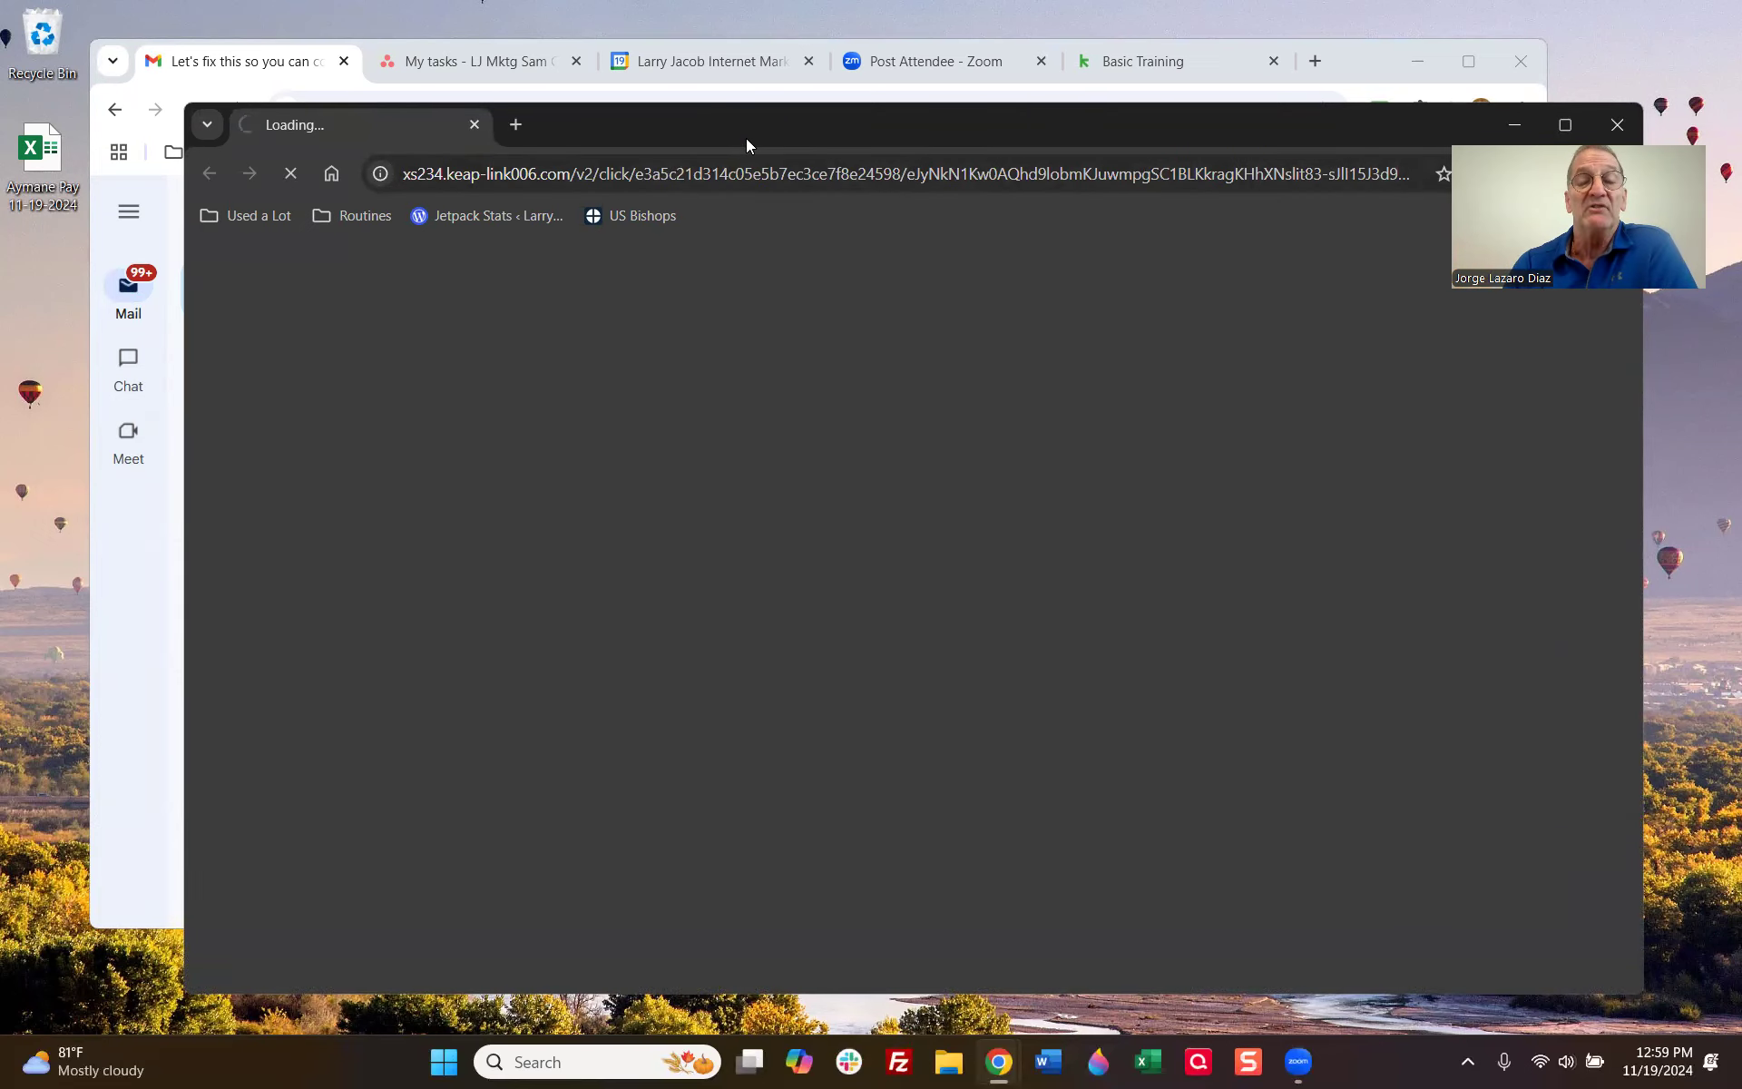
Step: Go to the payment card section of the My Account page and examine the Add a New Card and Update Card on File forms
{"action": "left_click_drag", "start_coordinate": [608, 173], "coordinate": [511, 173]}
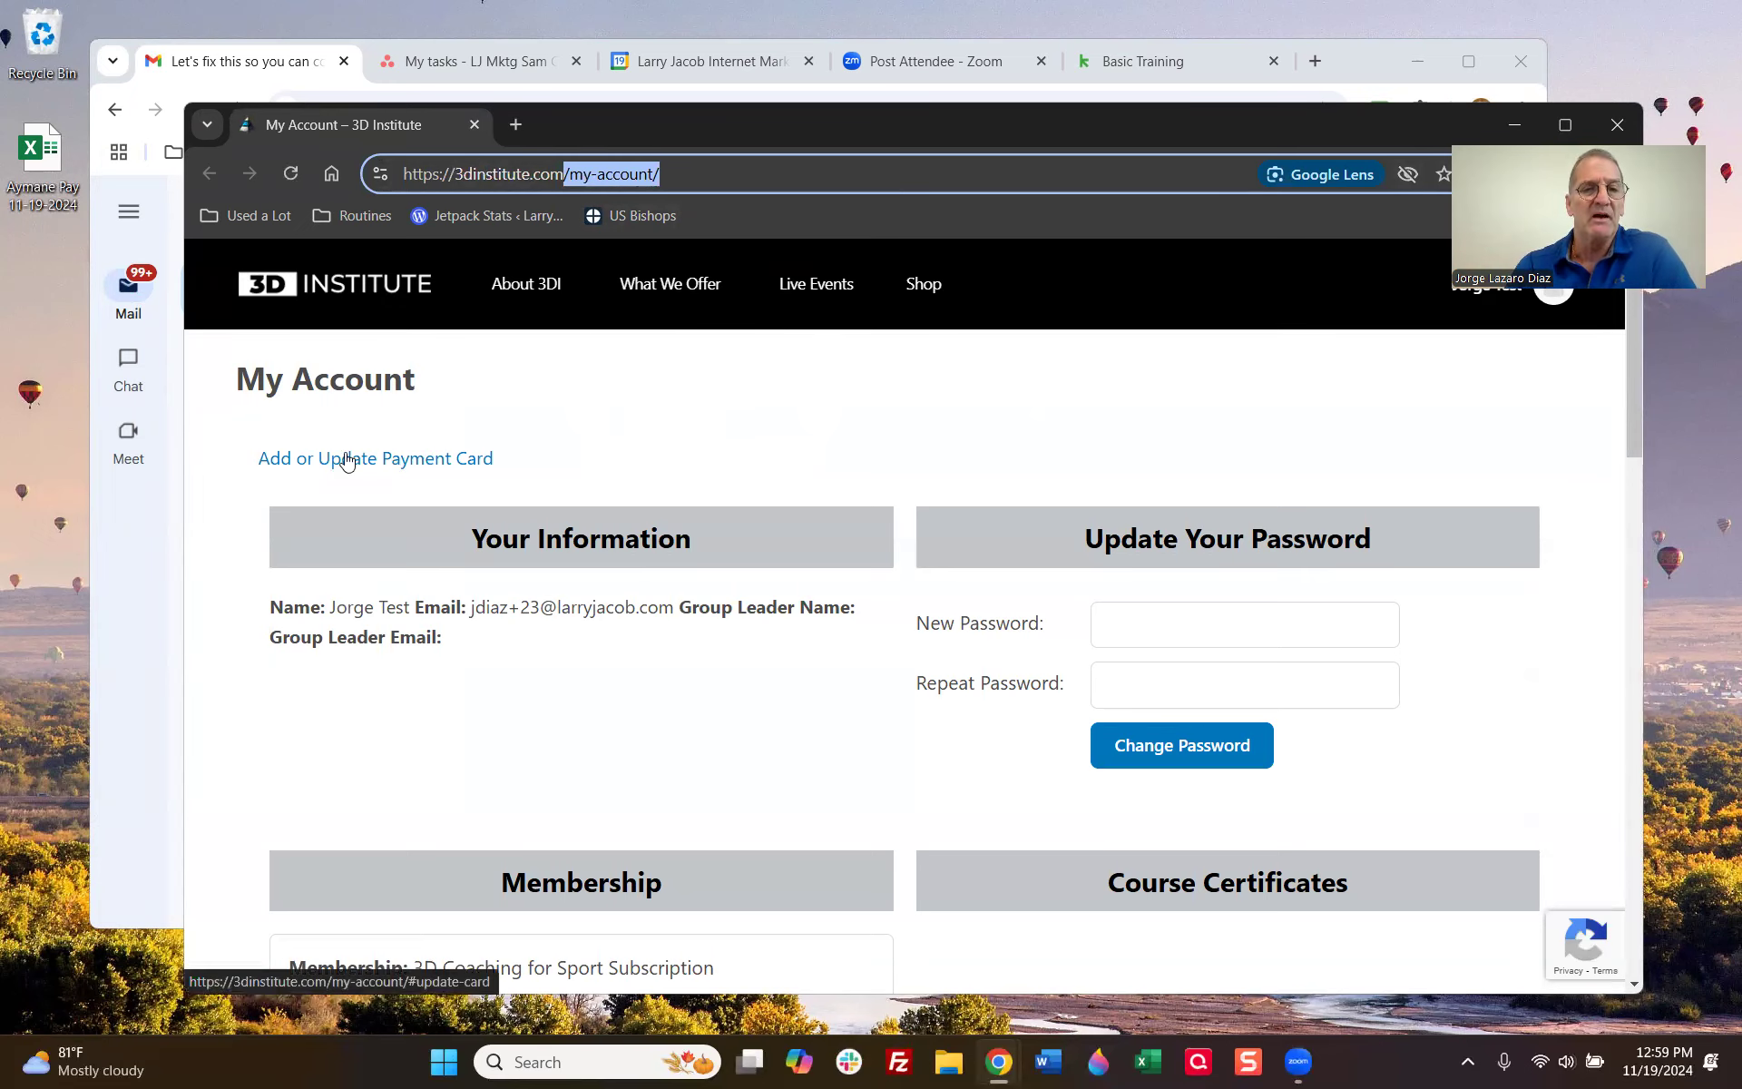
{"action": "left_click", "coordinate": [381, 460]}
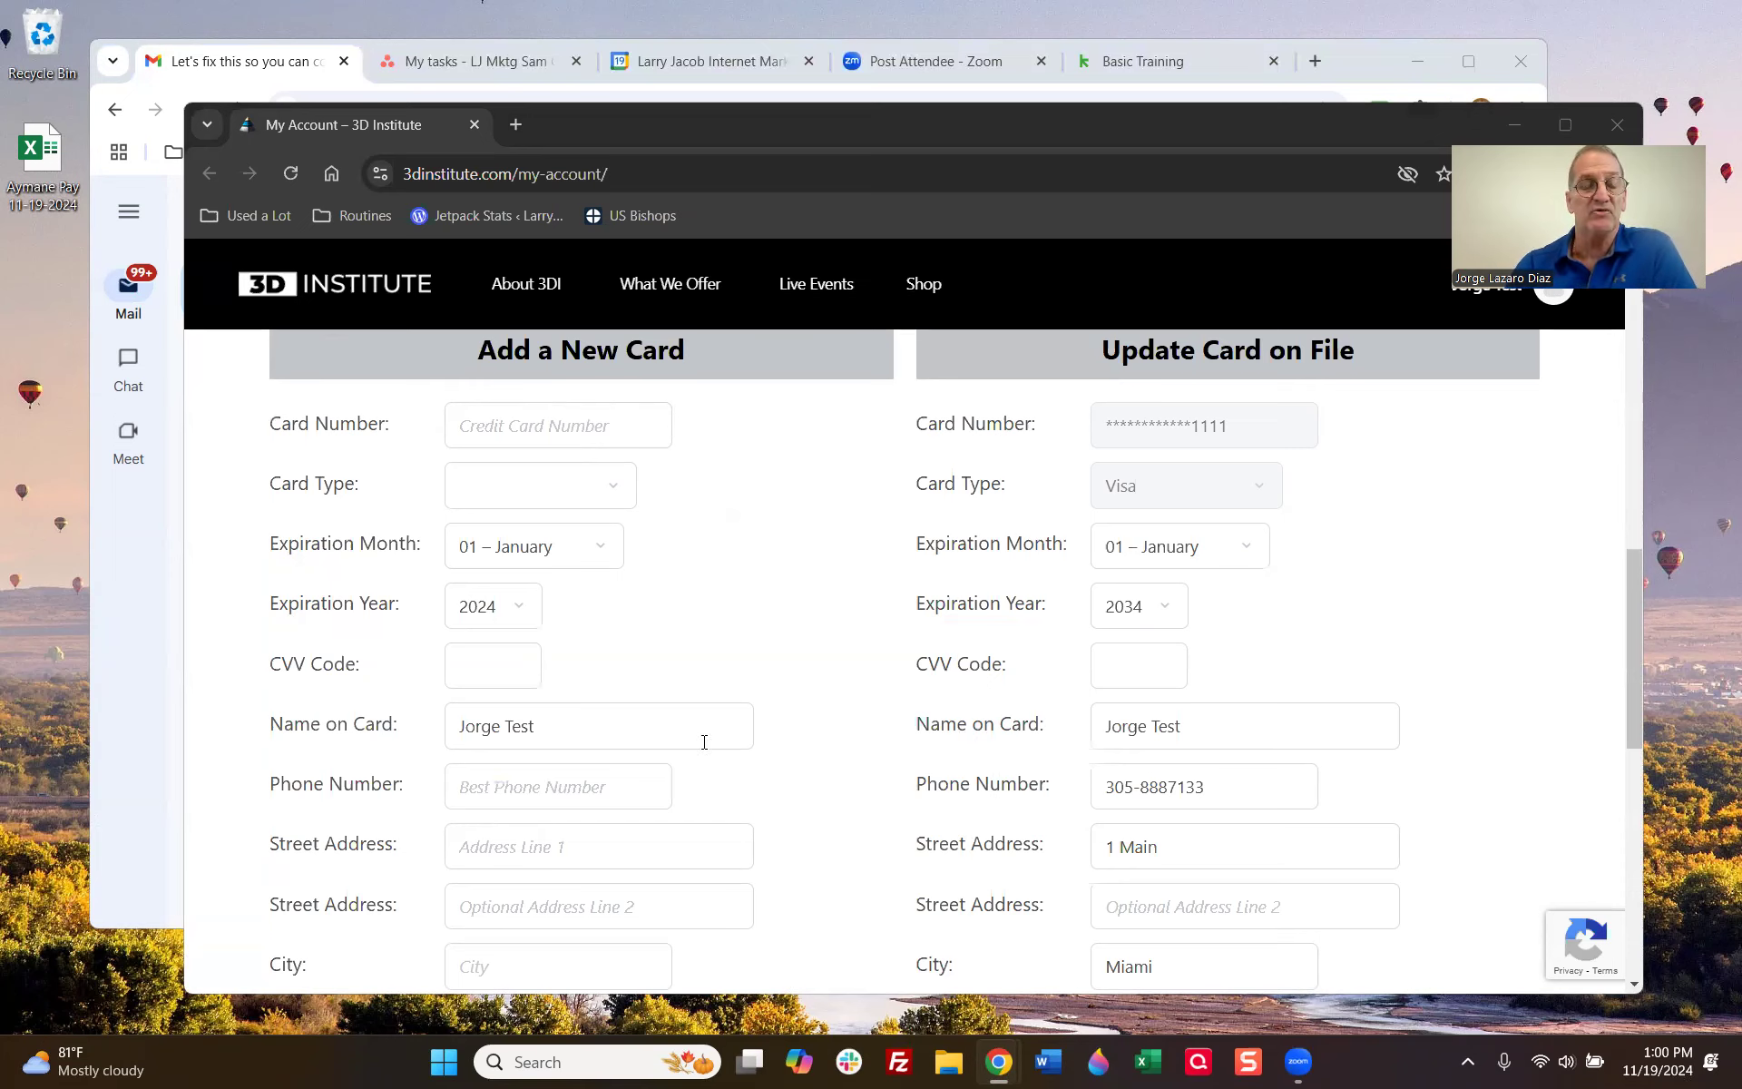
{"action": "scroll", "coordinate": [434, 464], "scroll_direction": "up", "scroll_amount": 1}
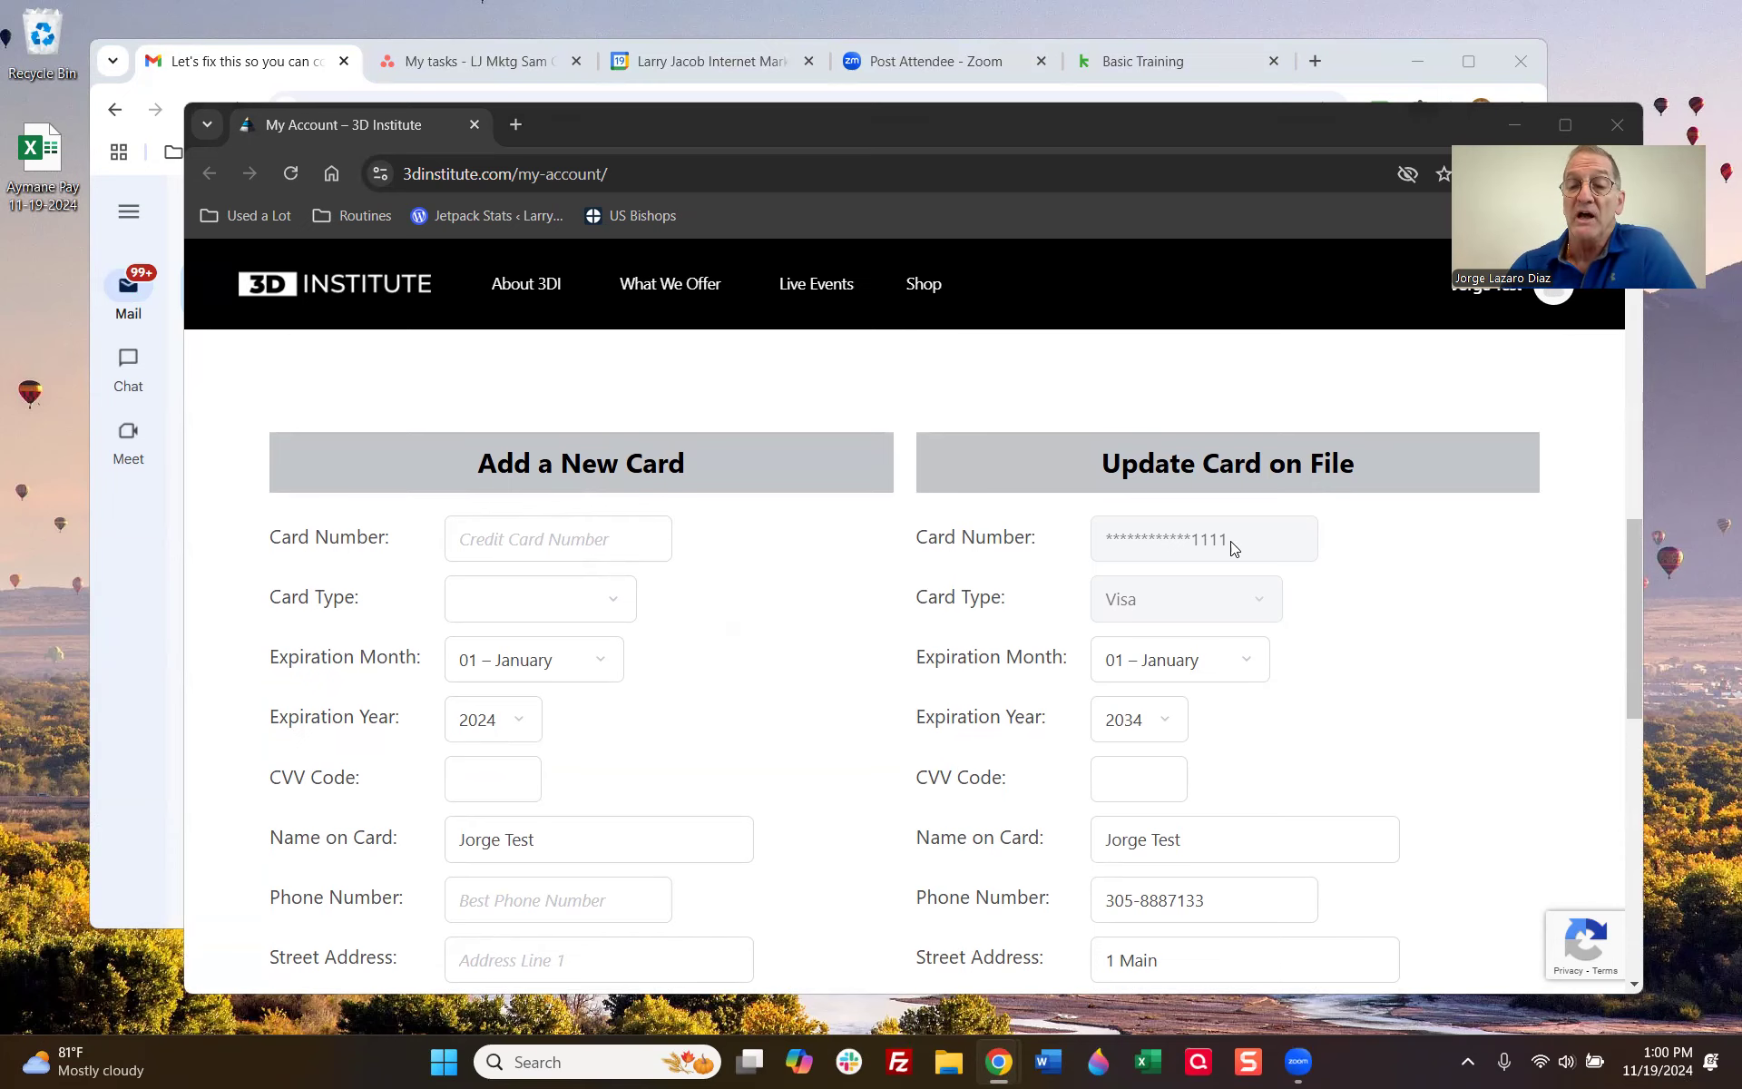
{"action": "scroll", "coordinate": [1173, 621], "scroll_direction": "down", "scroll_amount": 1}
{"action": "scroll", "coordinate": [1173, 621], "scroll_direction": "down", "scroll_amount": 3}
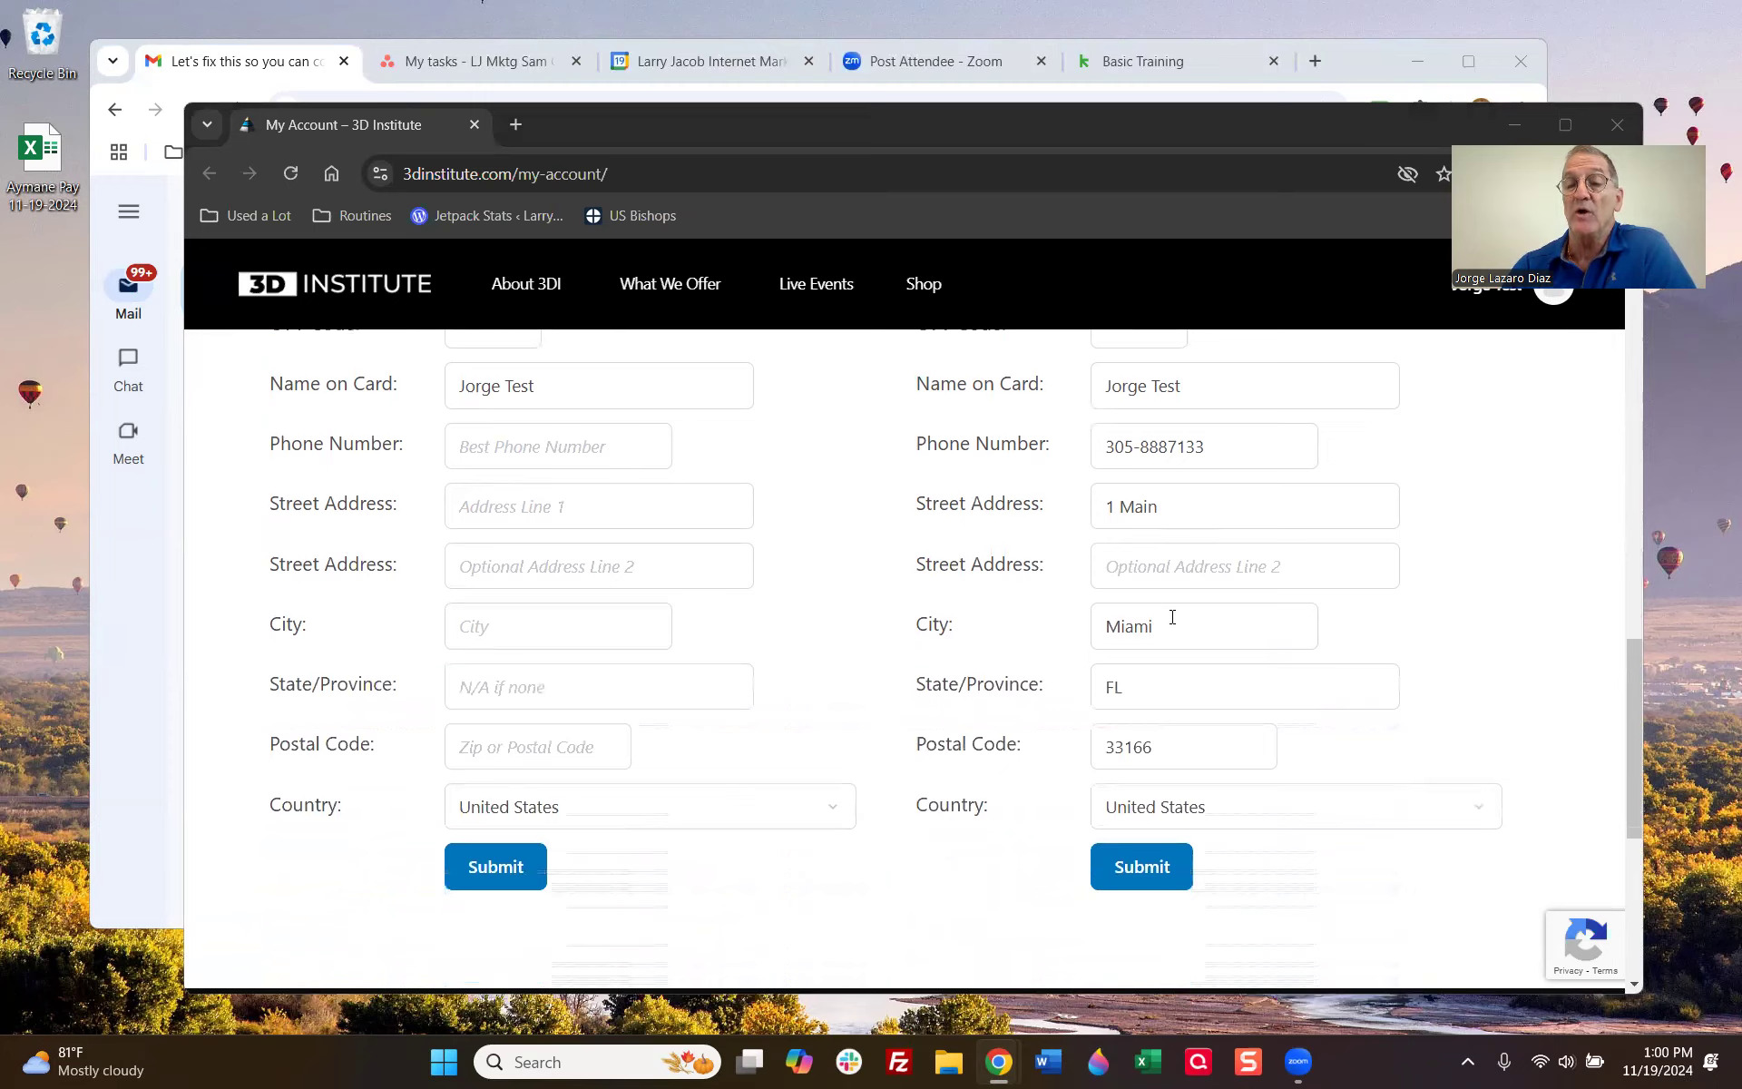
{"action": "scroll", "coordinate": [1172, 617], "scroll_direction": "up", "scroll_amount": 4}
{"action": "scroll", "coordinate": [1206, 575], "scroll_direction": "down", "scroll_amount": 2}
{"action": "scroll", "coordinate": [1199, 557], "scroll_direction": "up", "scroll_amount": 2}
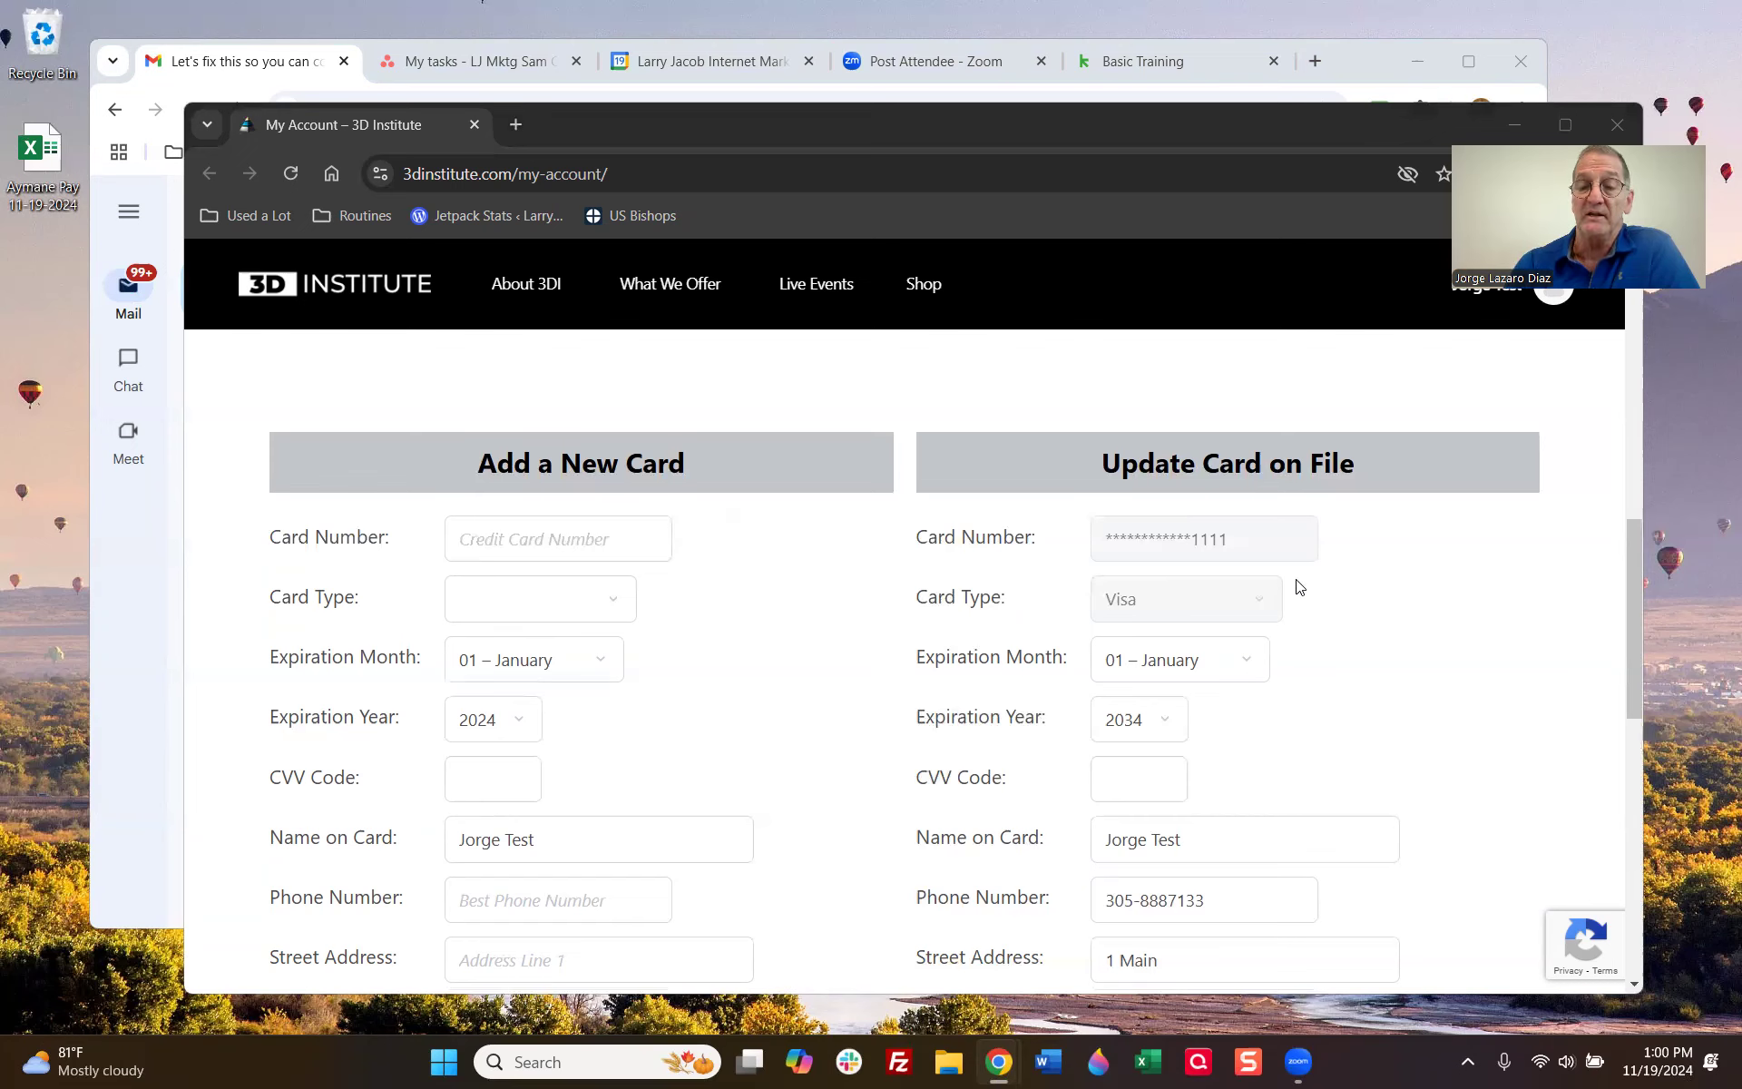
{"action": "scroll", "coordinate": [1174, 551], "scroll_direction": "down", "scroll_amount": 1}
{"action": "scroll", "coordinate": [693, 586], "scroll_direction": "up", "scroll_amount": 2}
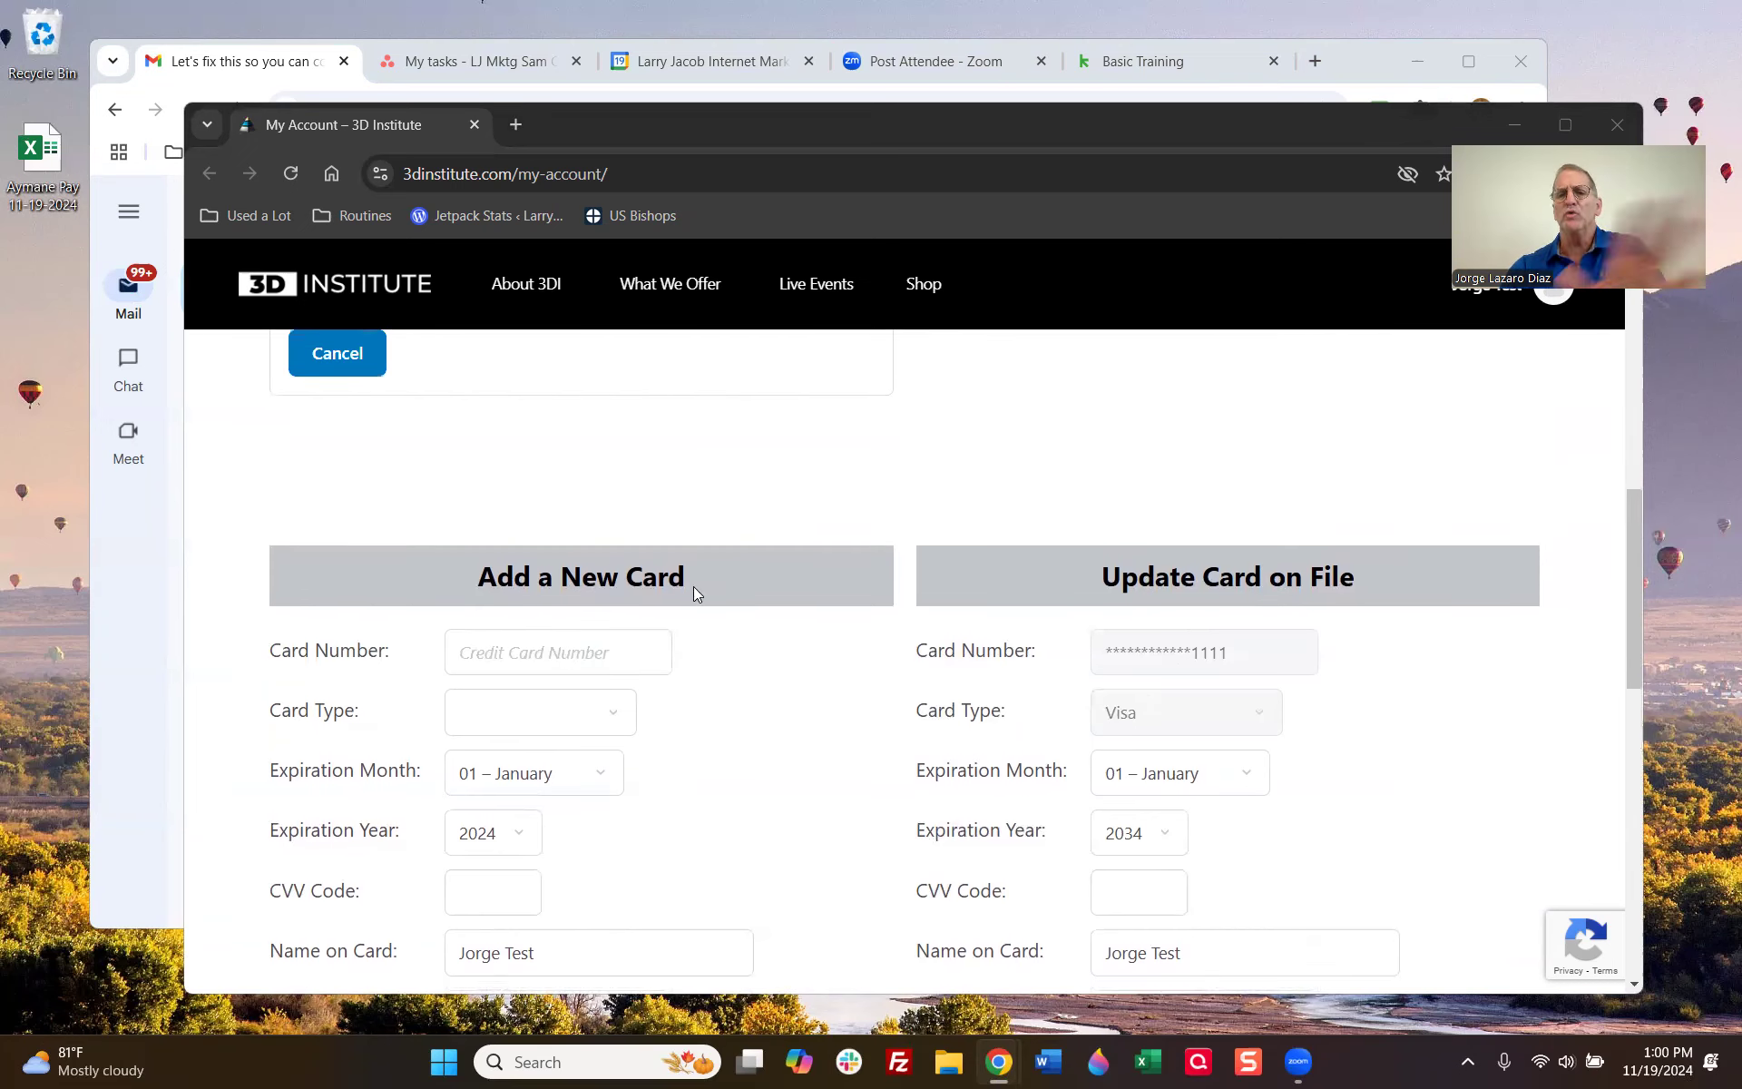
{"action": "scroll", "coordinate": [1134, 653], "scroll_direction": "down", "scroll_amount": 3}
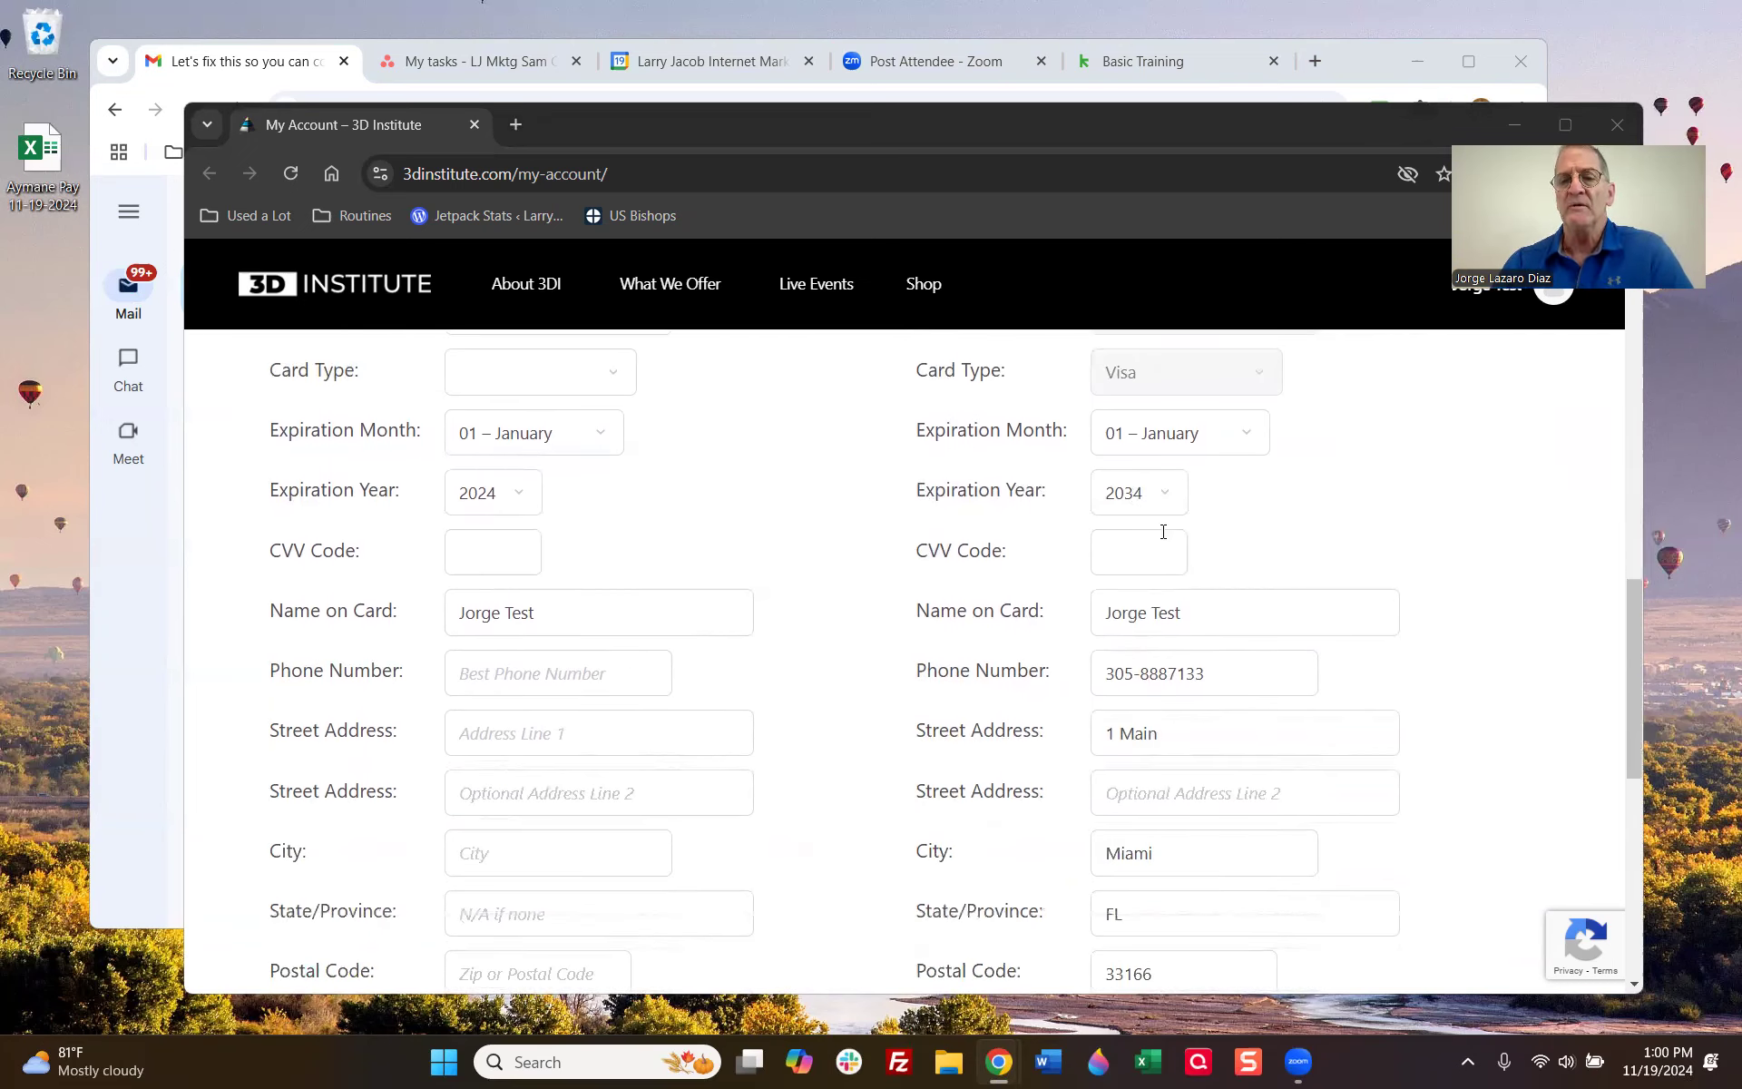
{"action": "scroll", "coordinate": [526, 669], "scroll_direction": "down", "scroll_amount": 1}
{"action": "scroll", "coordinate": [530, 665], "scroll_direction": "up", "scroll_amount": 5}
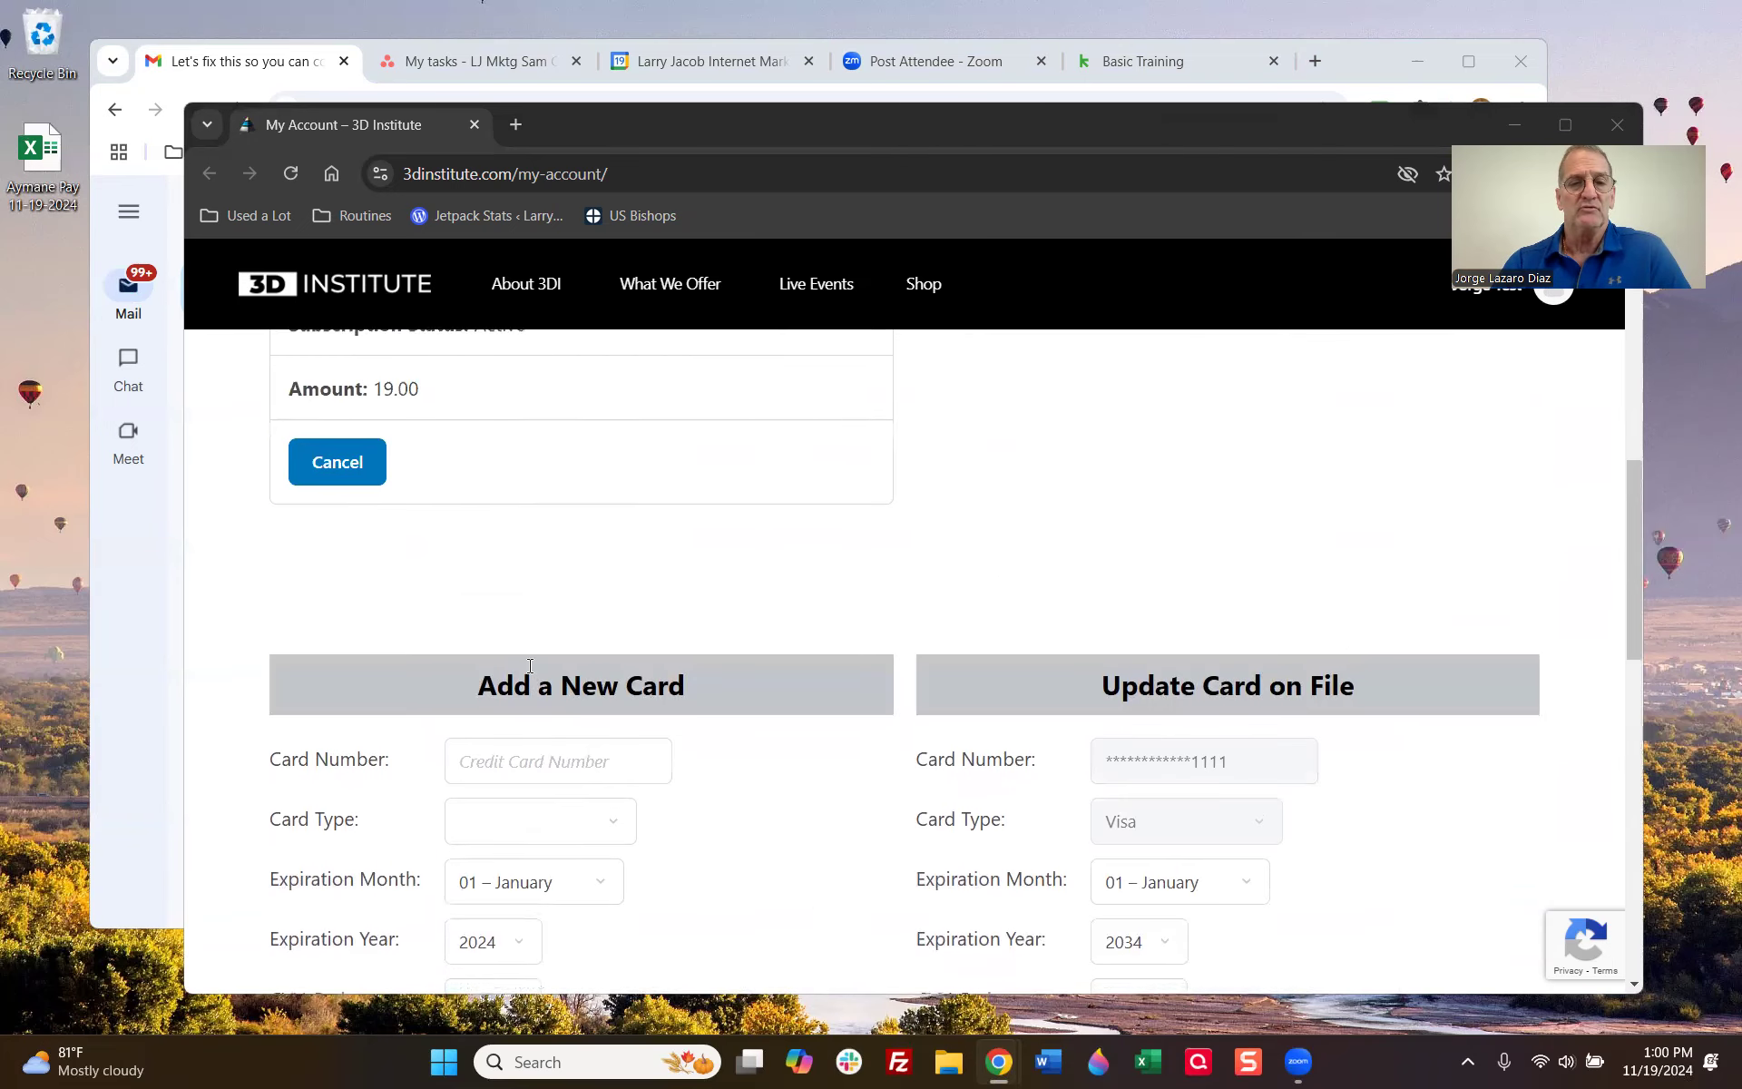
Step: Review the remaining fields of both payment card forms, and leave the incognito window to return to Gmail
{"action": "scroll", "coordinate": [536, 676], "scroll_direction": "down", "scroll_amount": 3}
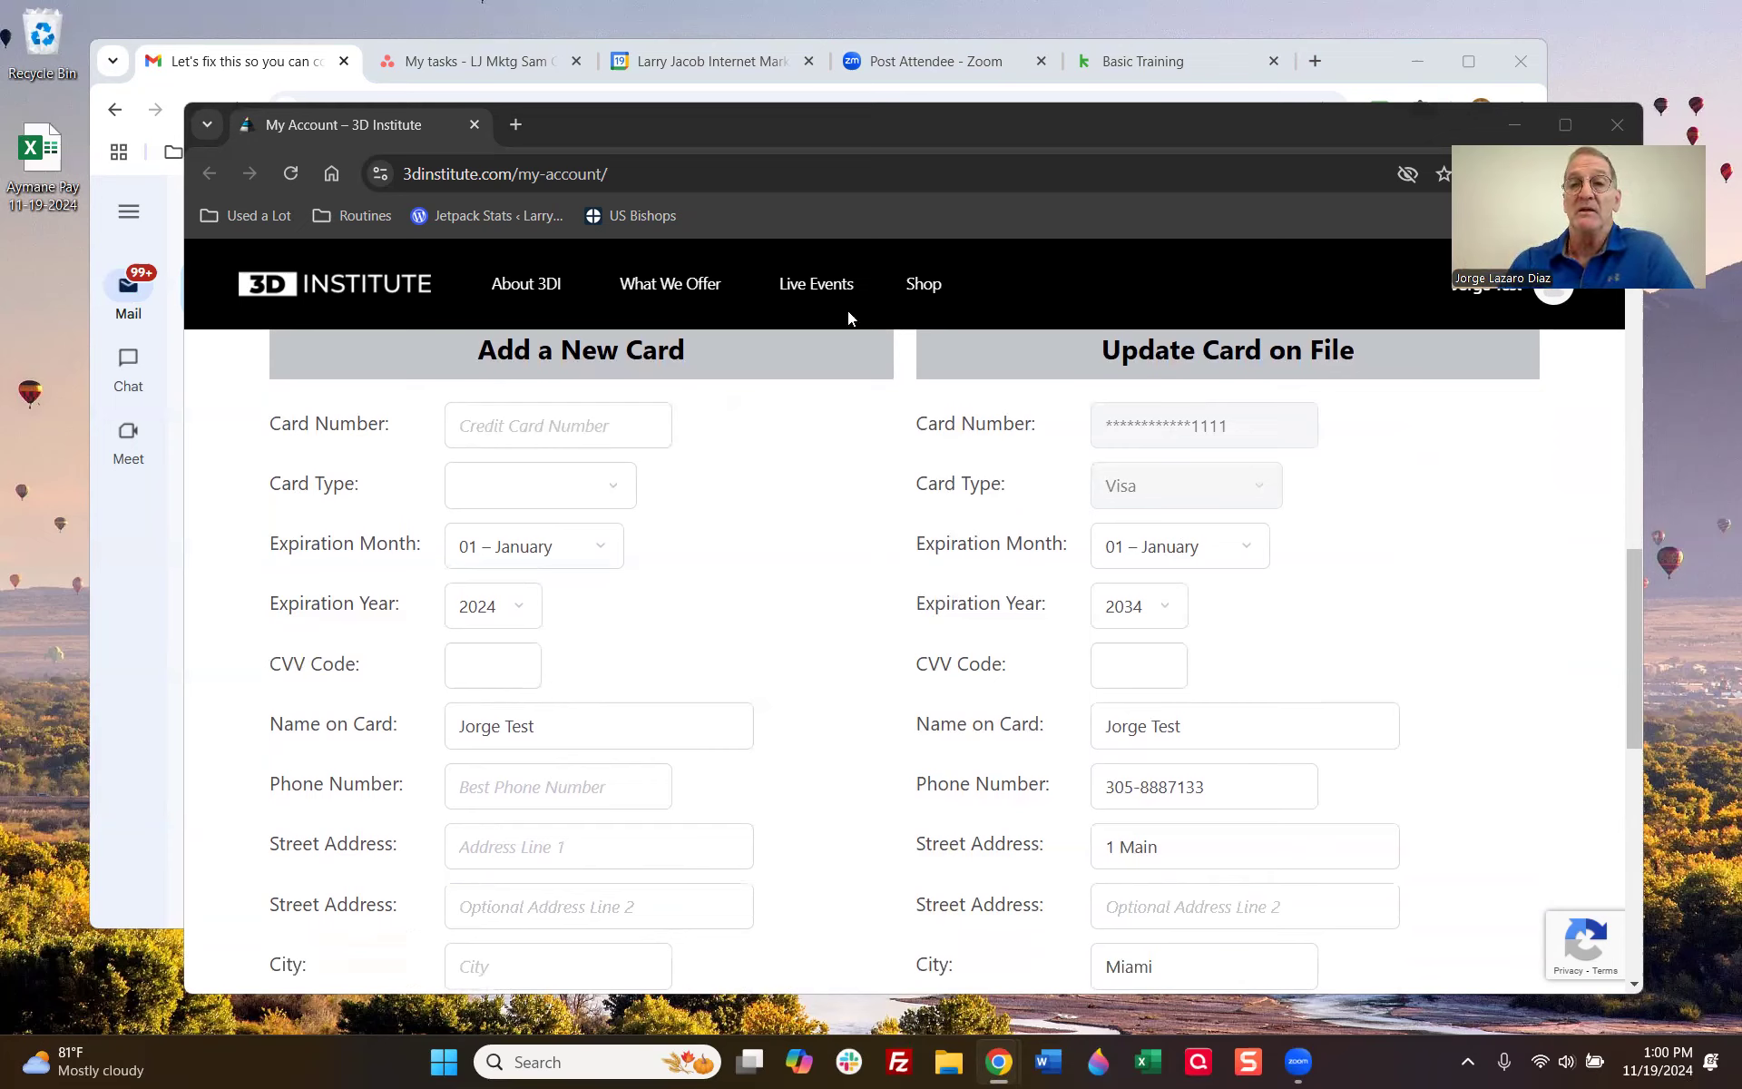
{"action": "left_click", "coordinate": [846, 125]}
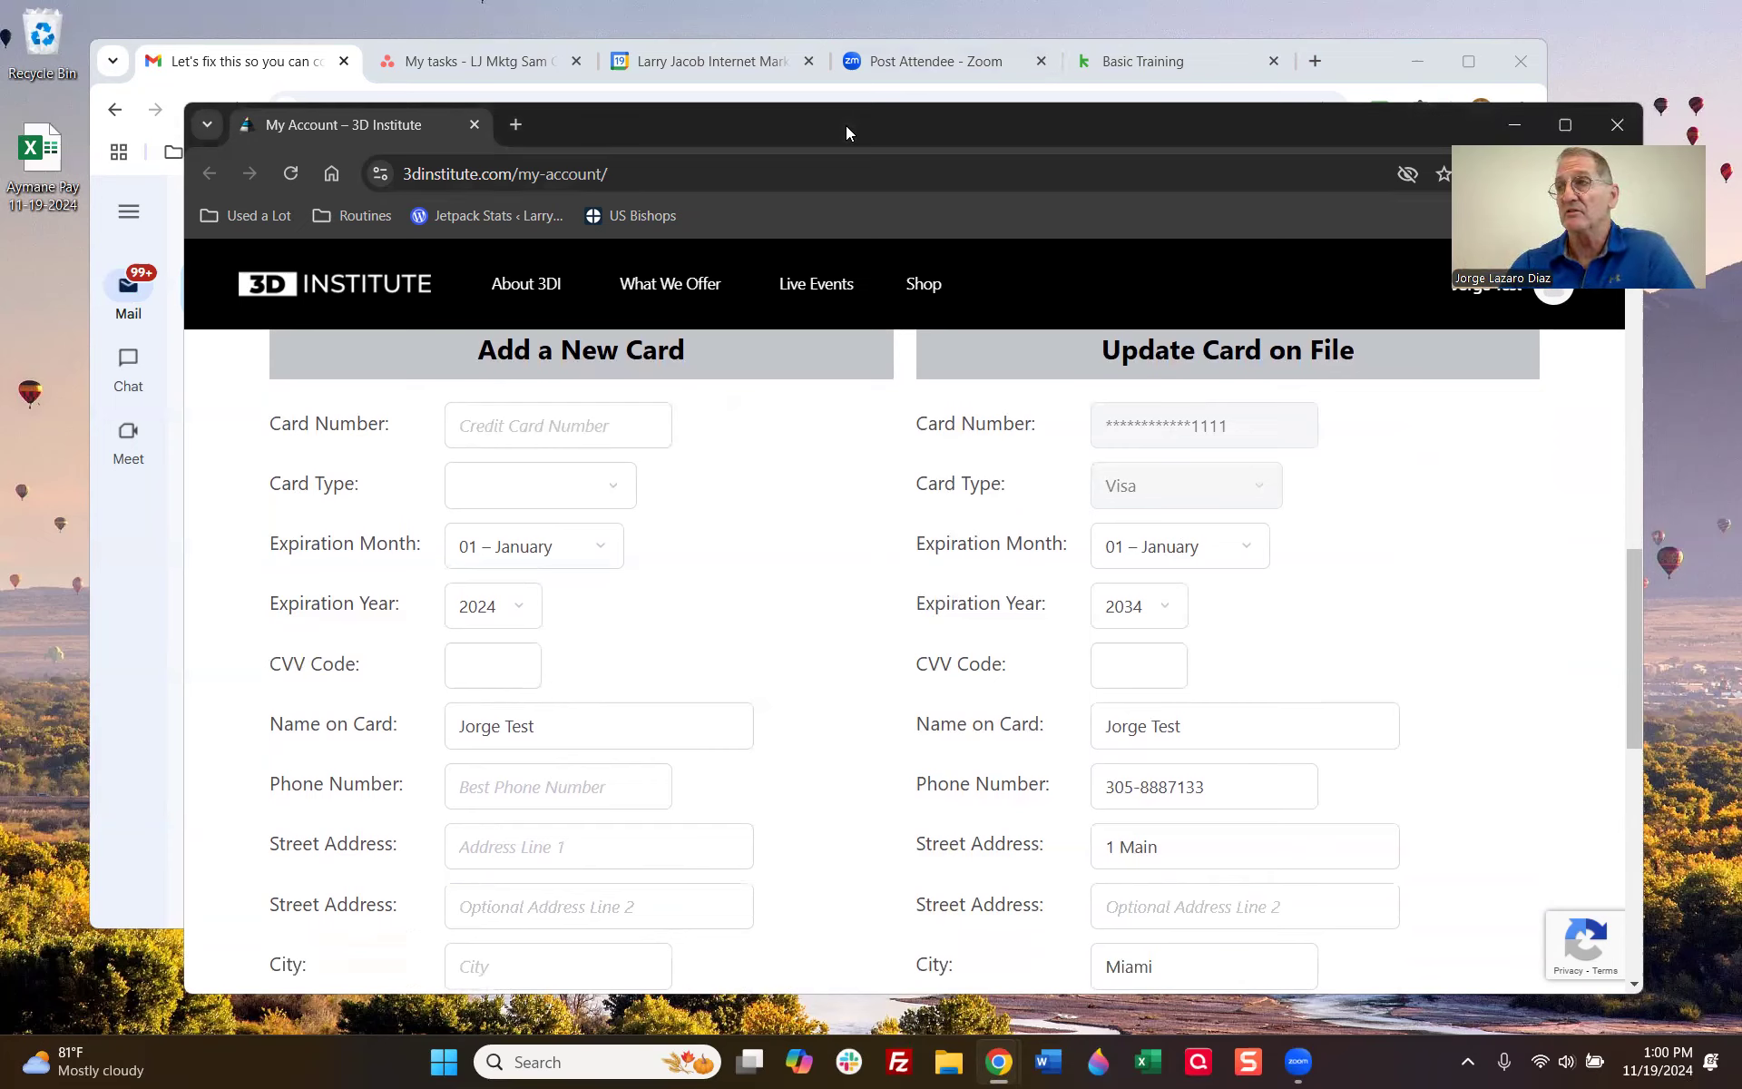
{"action": "key", "text": "ctrl+w"}
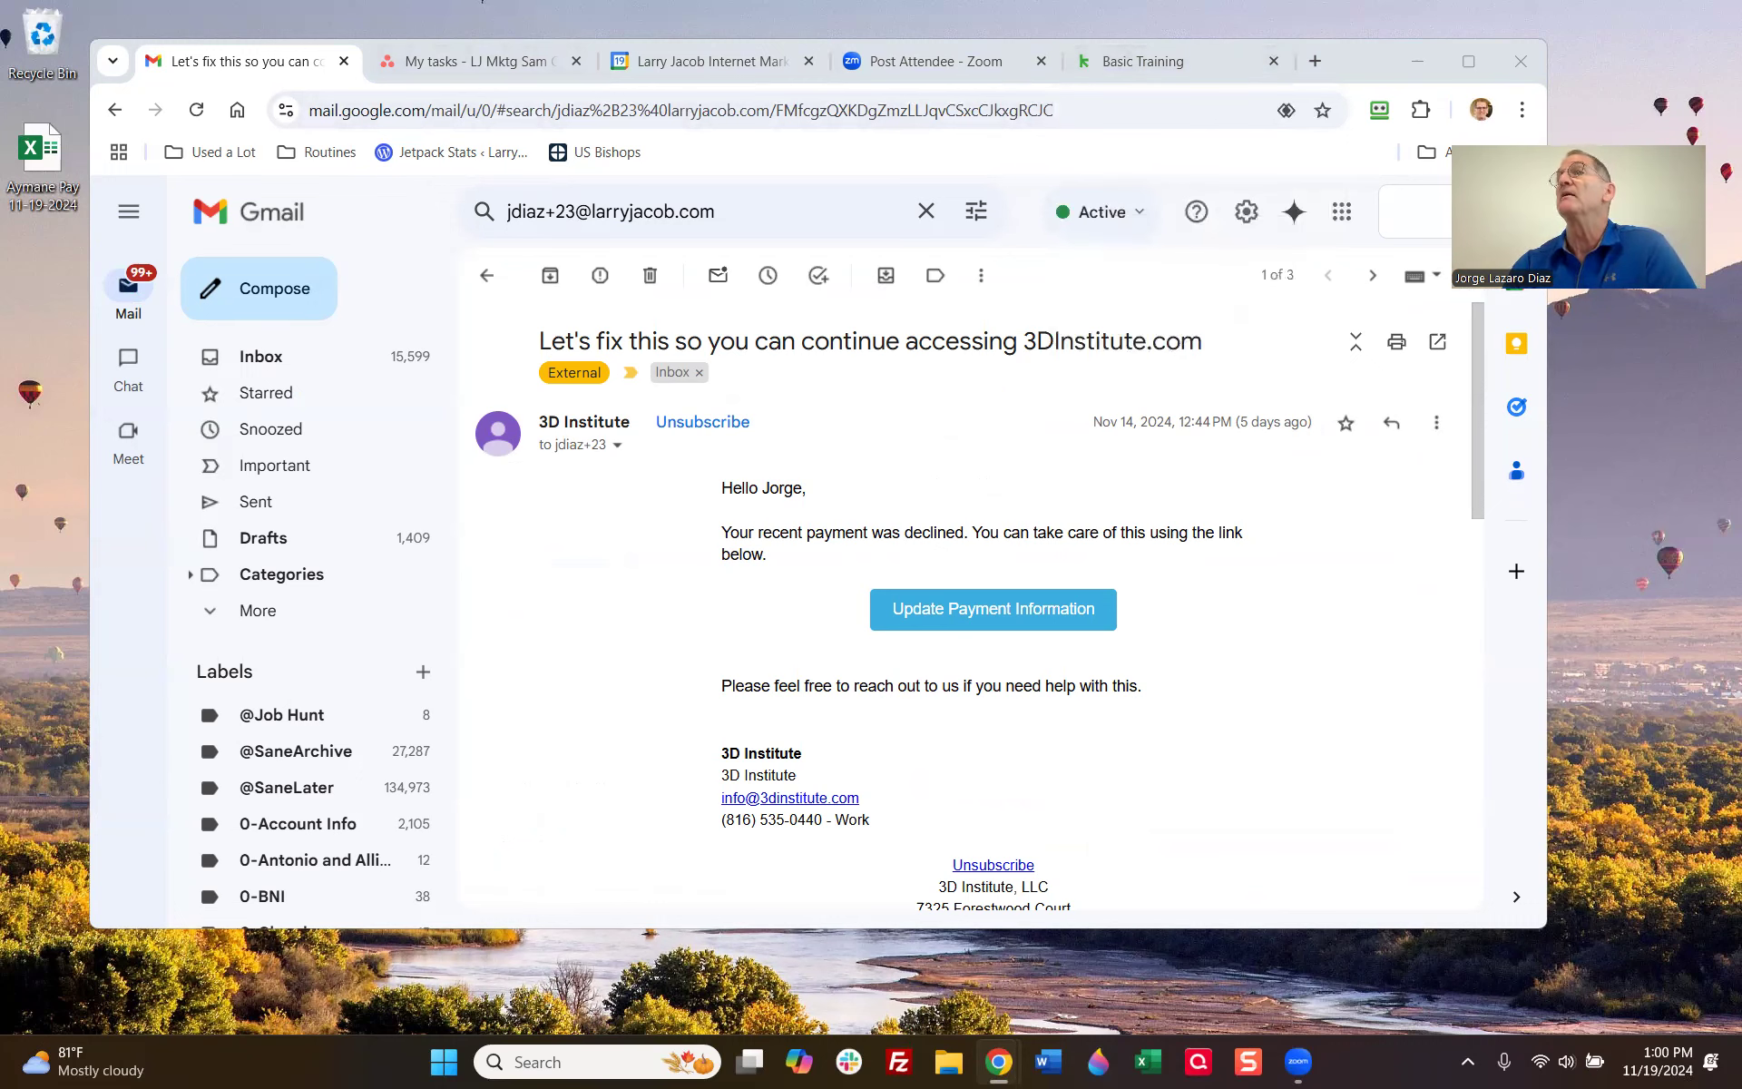
Step: Switch to the Keap campaign window and exit the email editor and Handle Card Decline #1 sequence back to the campaign canvas
{"action": "left_click", "coordinate": [1152, 71]}
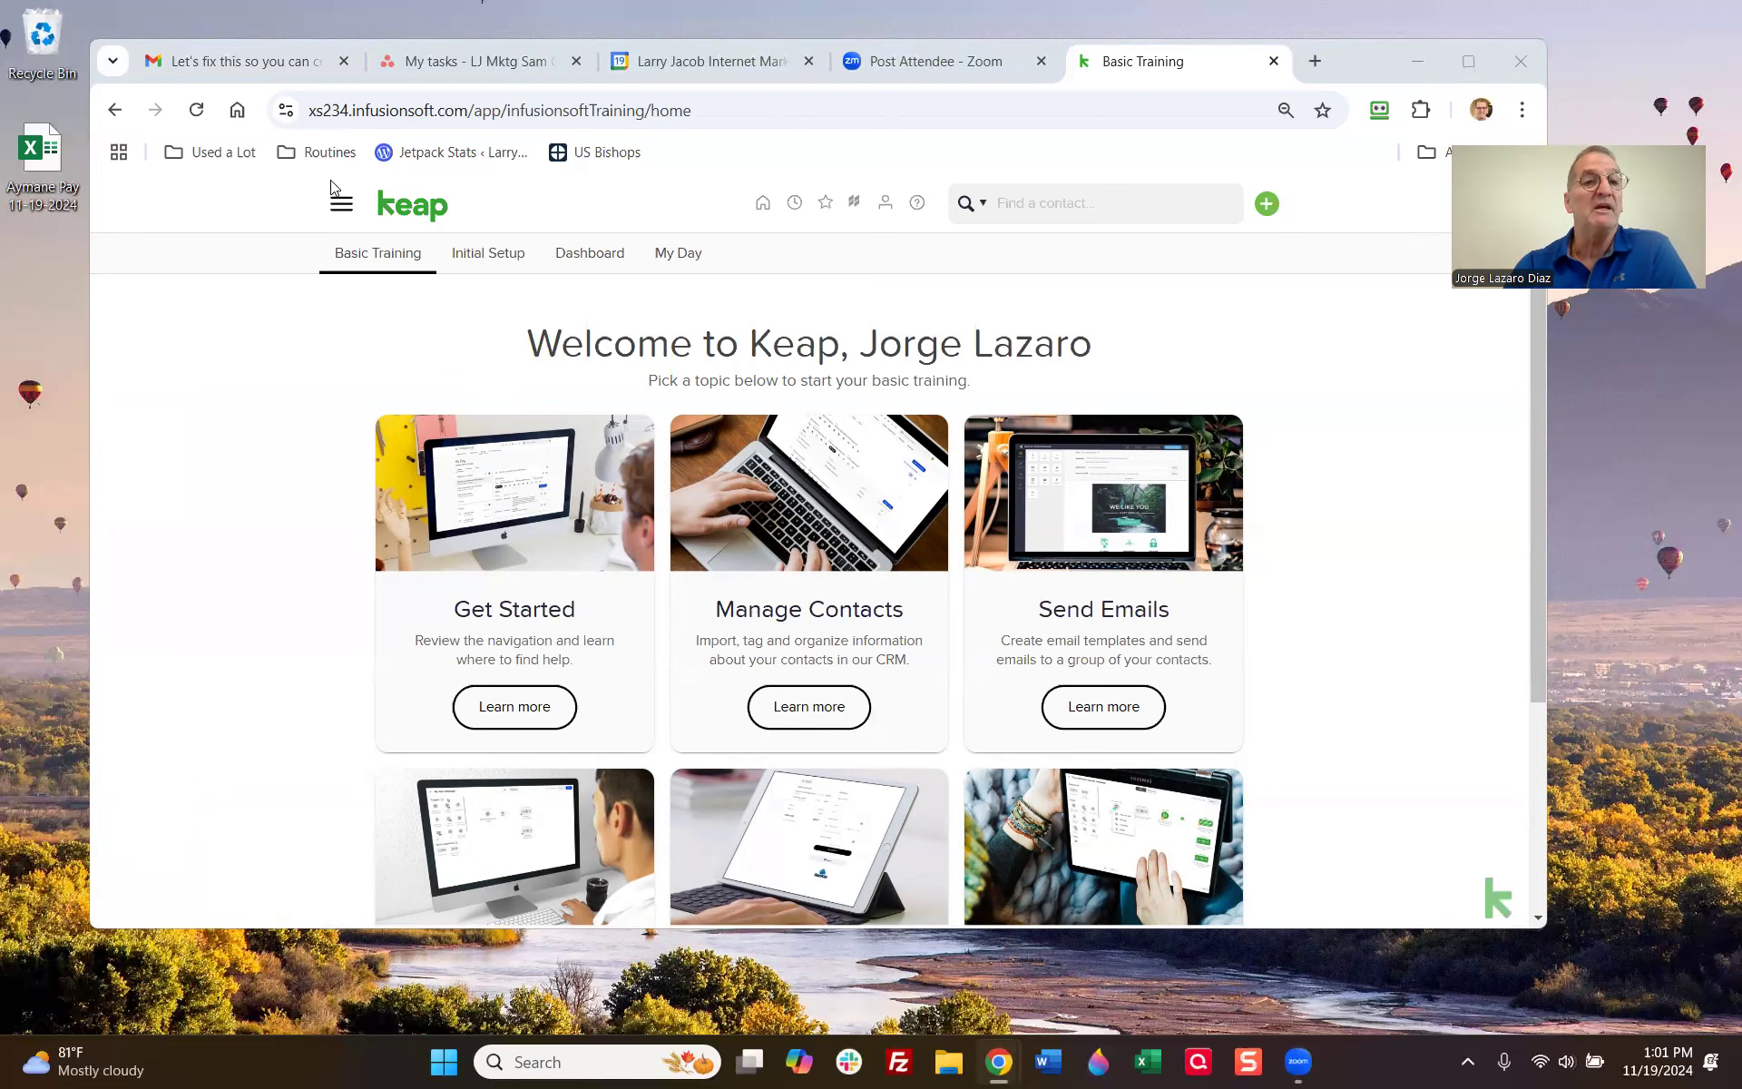
{"action": "key", "text": "alt+Tab"}
{"action": "left_click", "coordinate": [172, 201]}
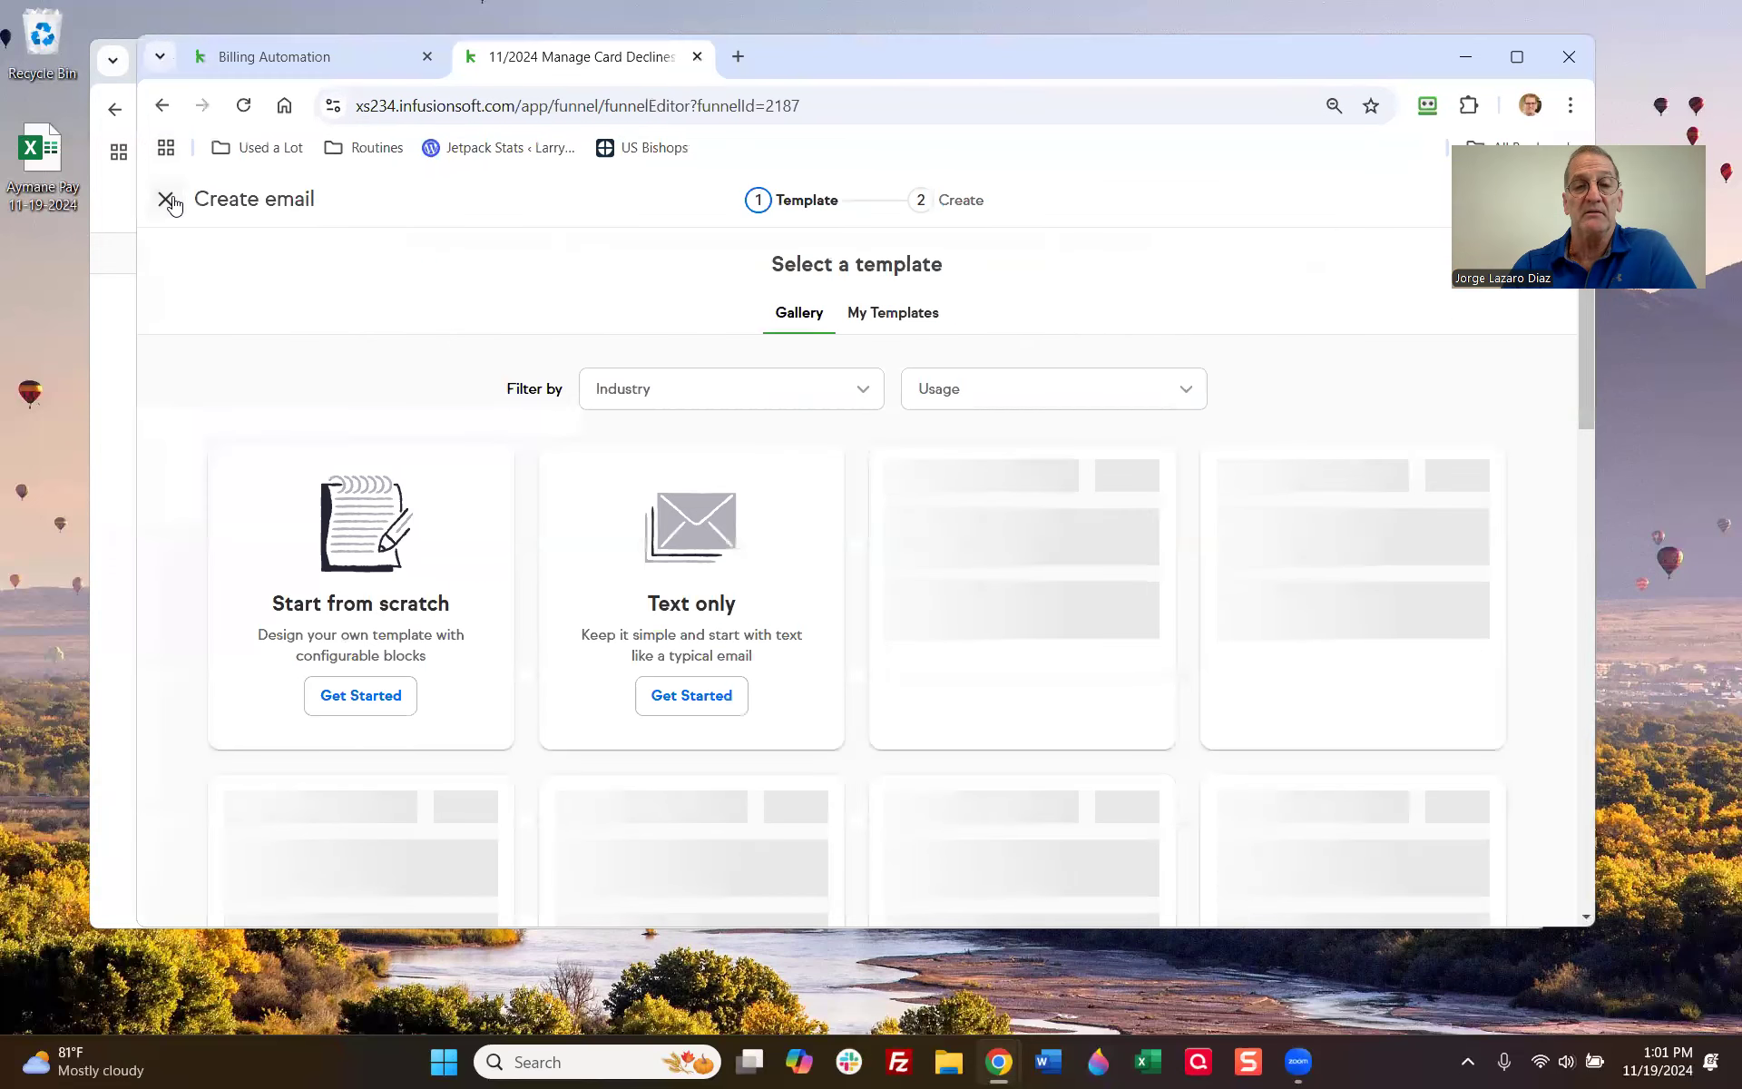
{"action": "left_click", "coordinate": [166, 201]}
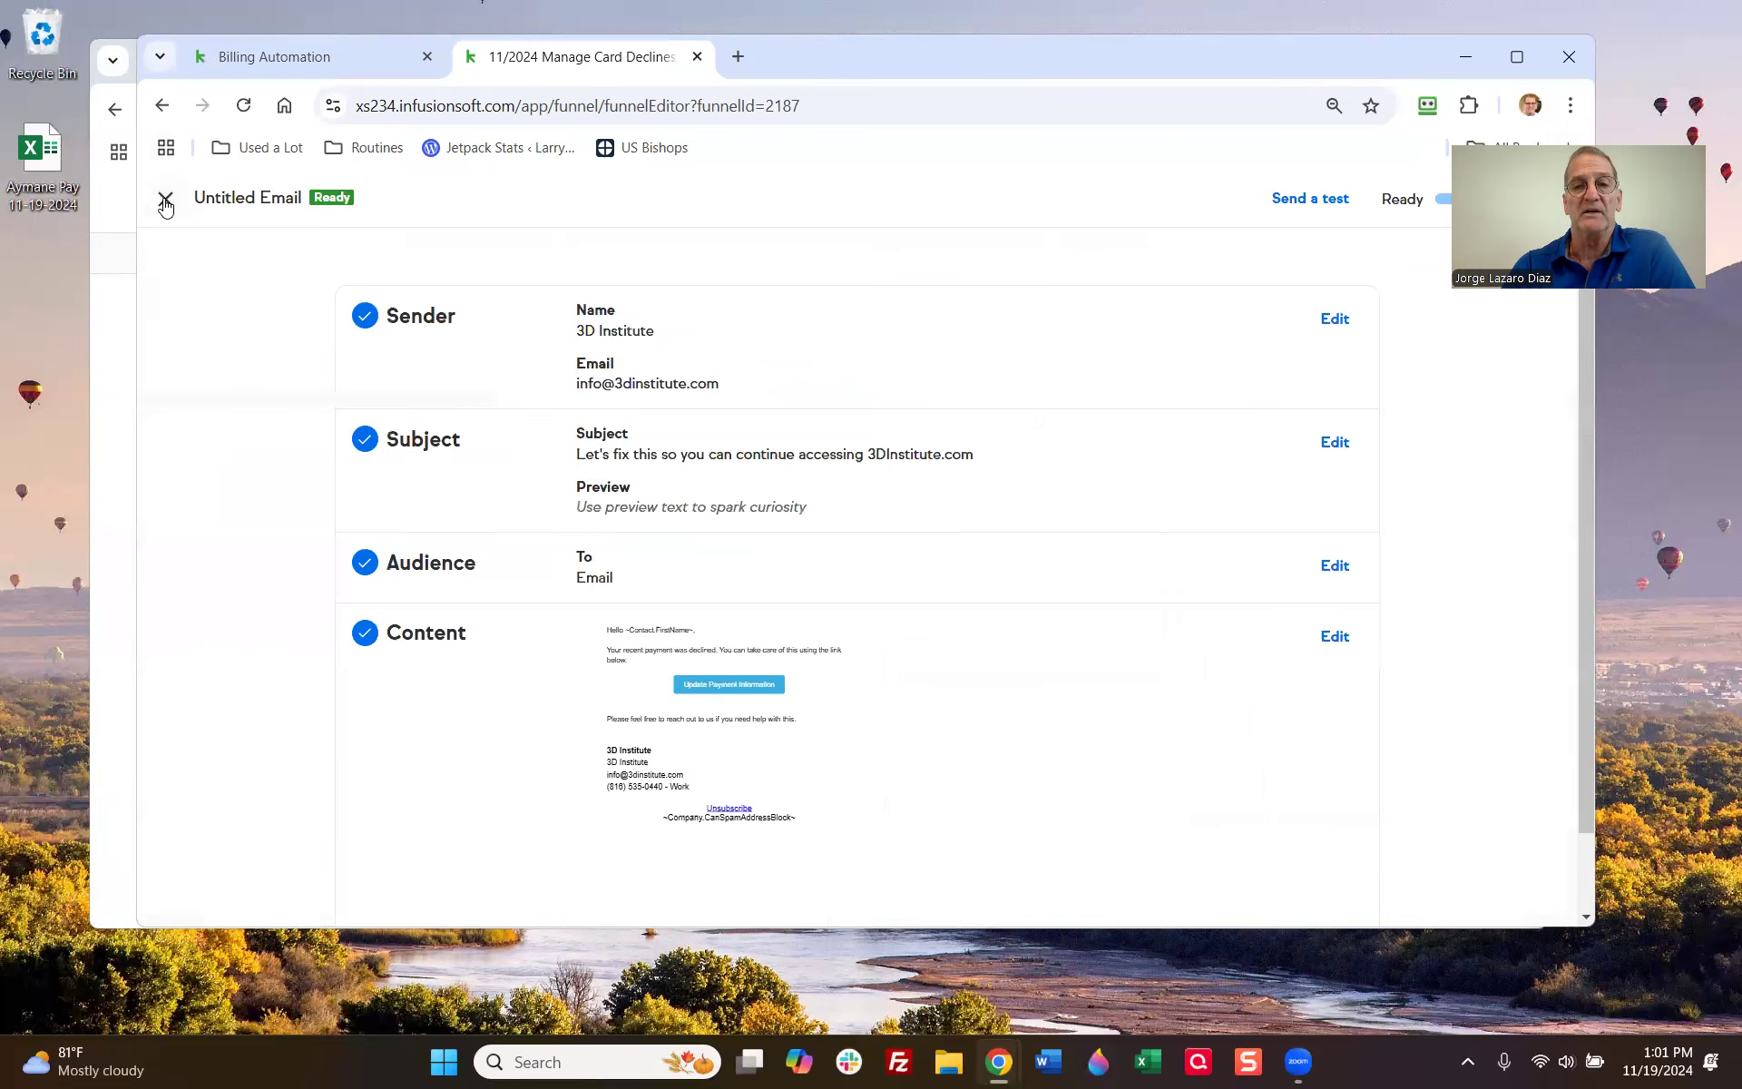
{"action": "left_click", "coordinate": [166, 199]}
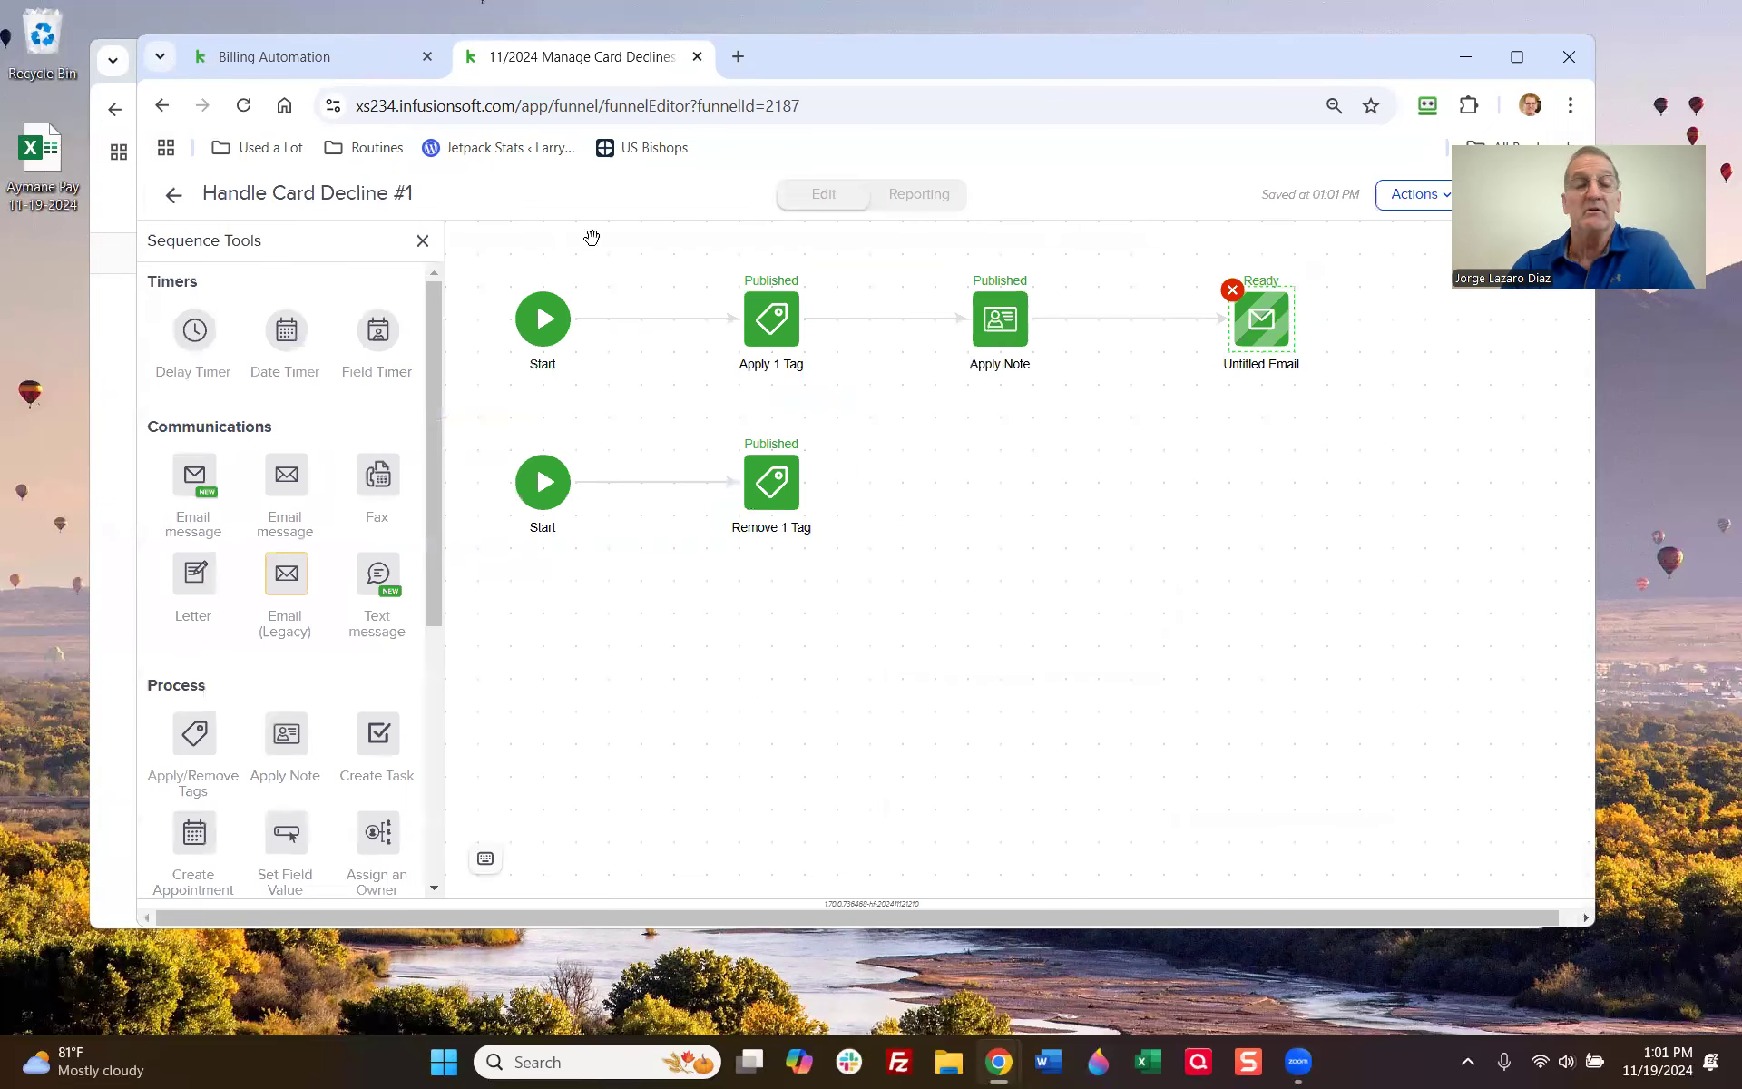
{"action": "left_click", "coordinate": [174, 198]}
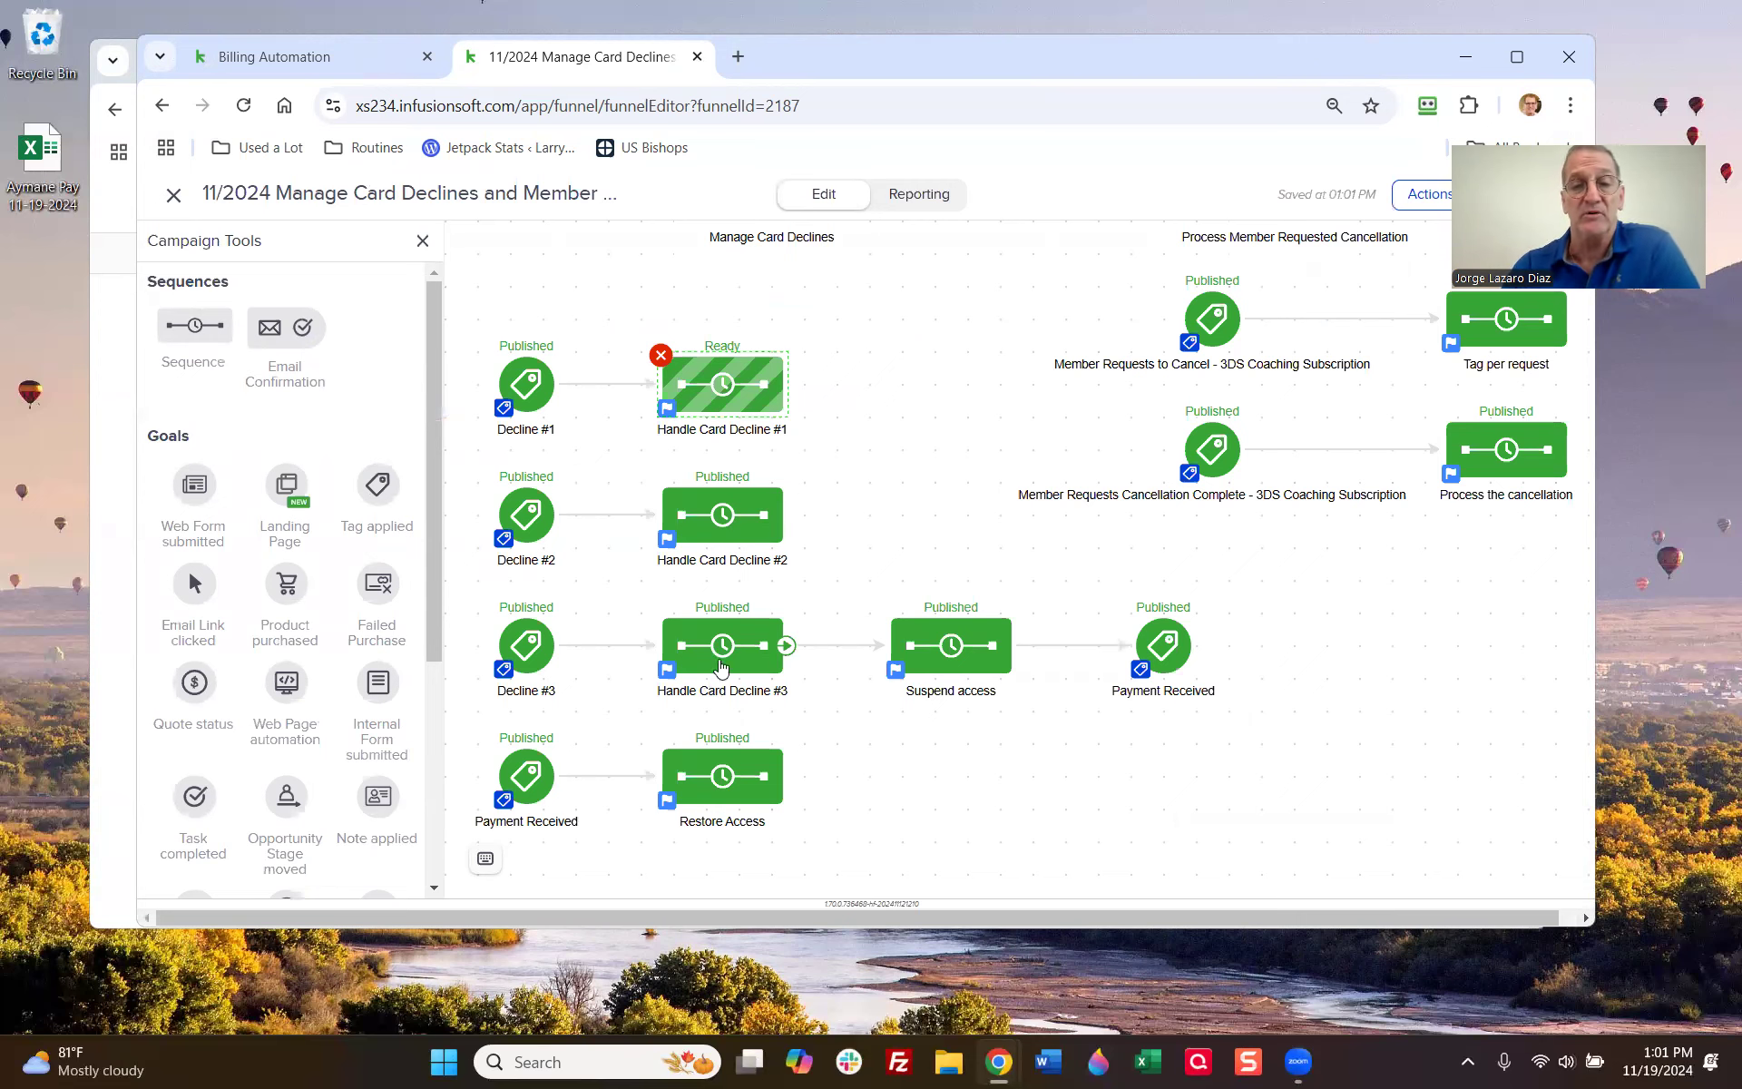
Step: View the Handle Card Decline #3 sequence, and open the Suspend access sequence that follows it in the campaign
{"action": "double_click", "coordinate": [723, 648]}
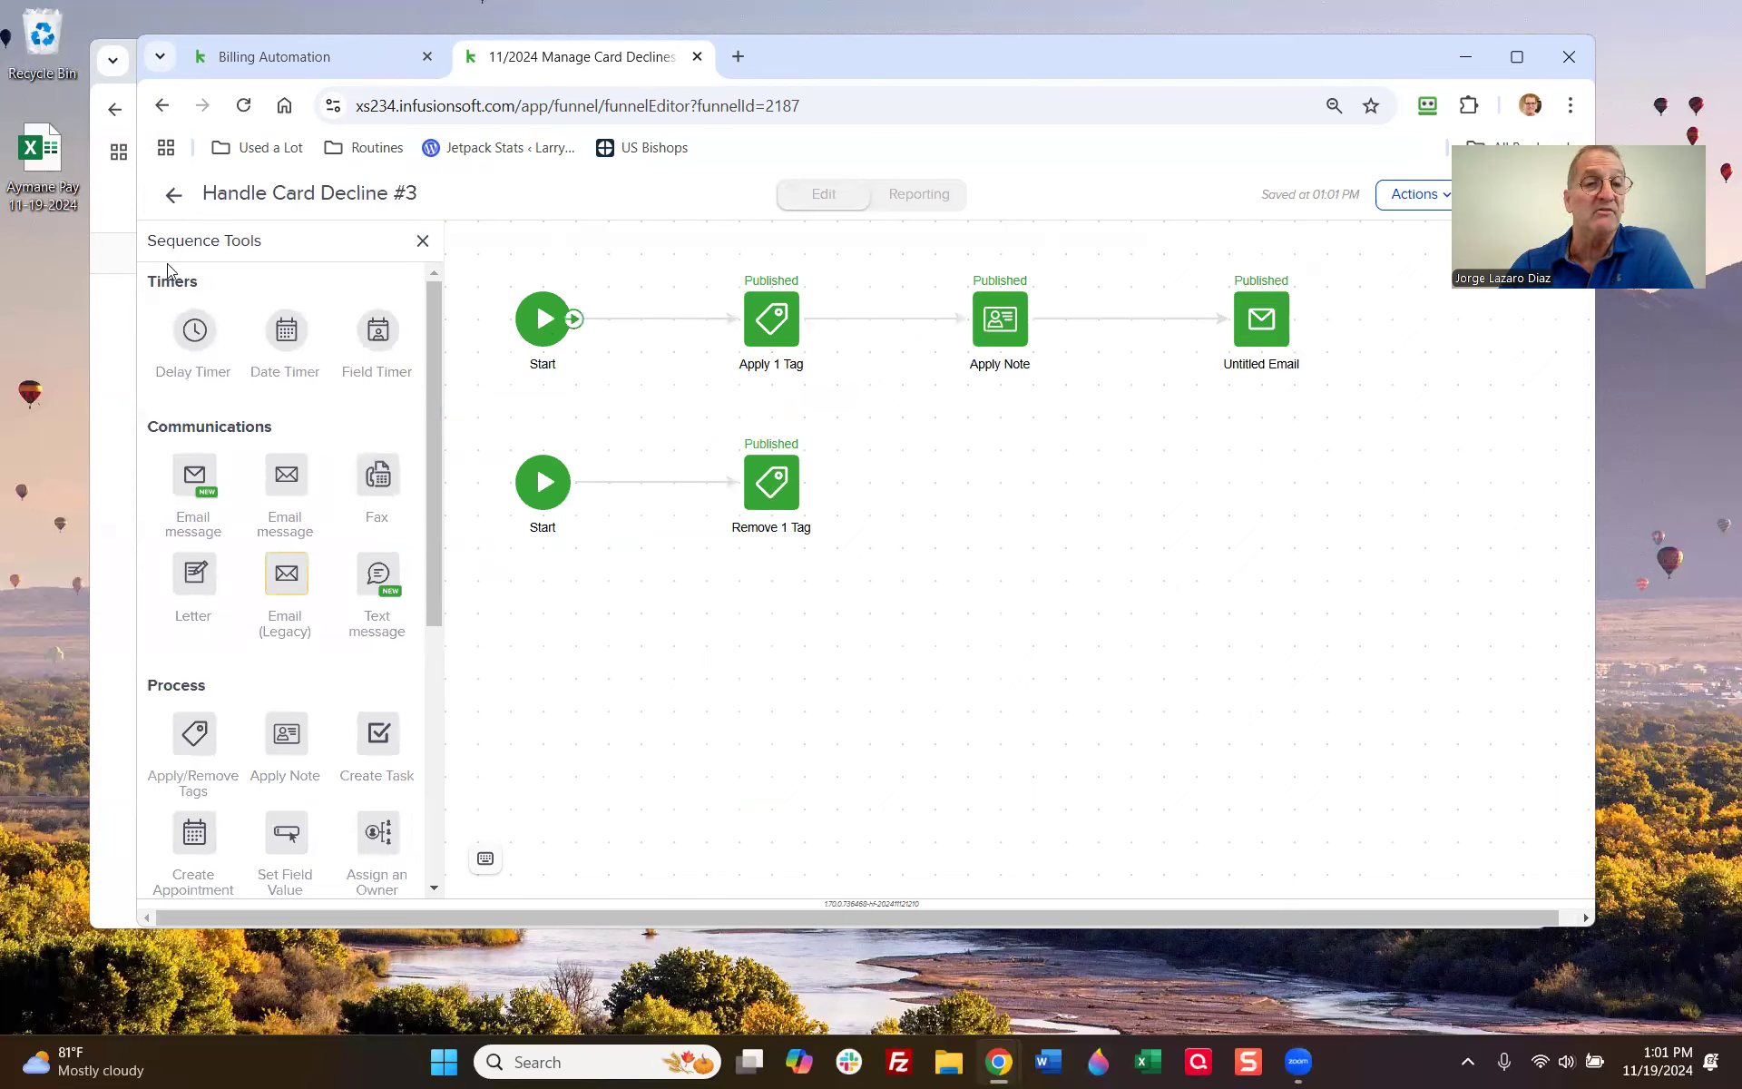
{"action": "left_click", "coordinate": [174, 194]}
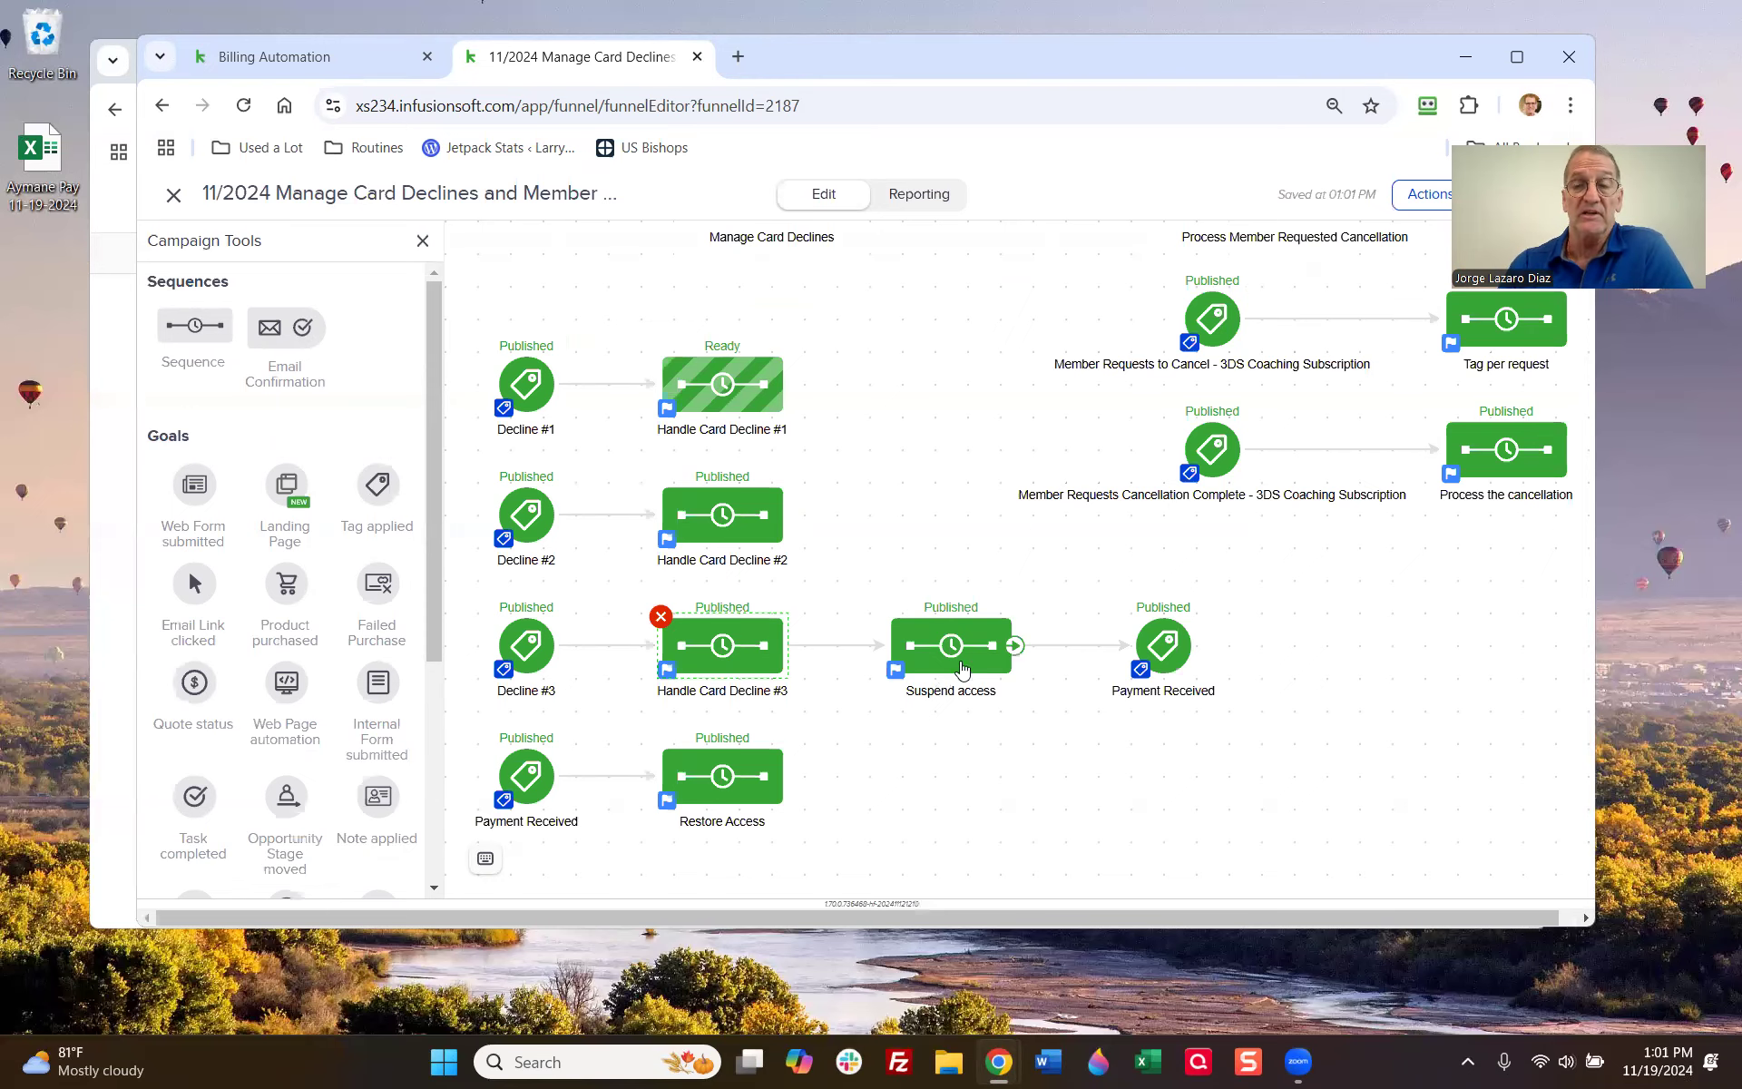
{"action": "right_click", "coordinate": [960, 651]}
{"action": "left_click", "coordinate": [1016, 673]}
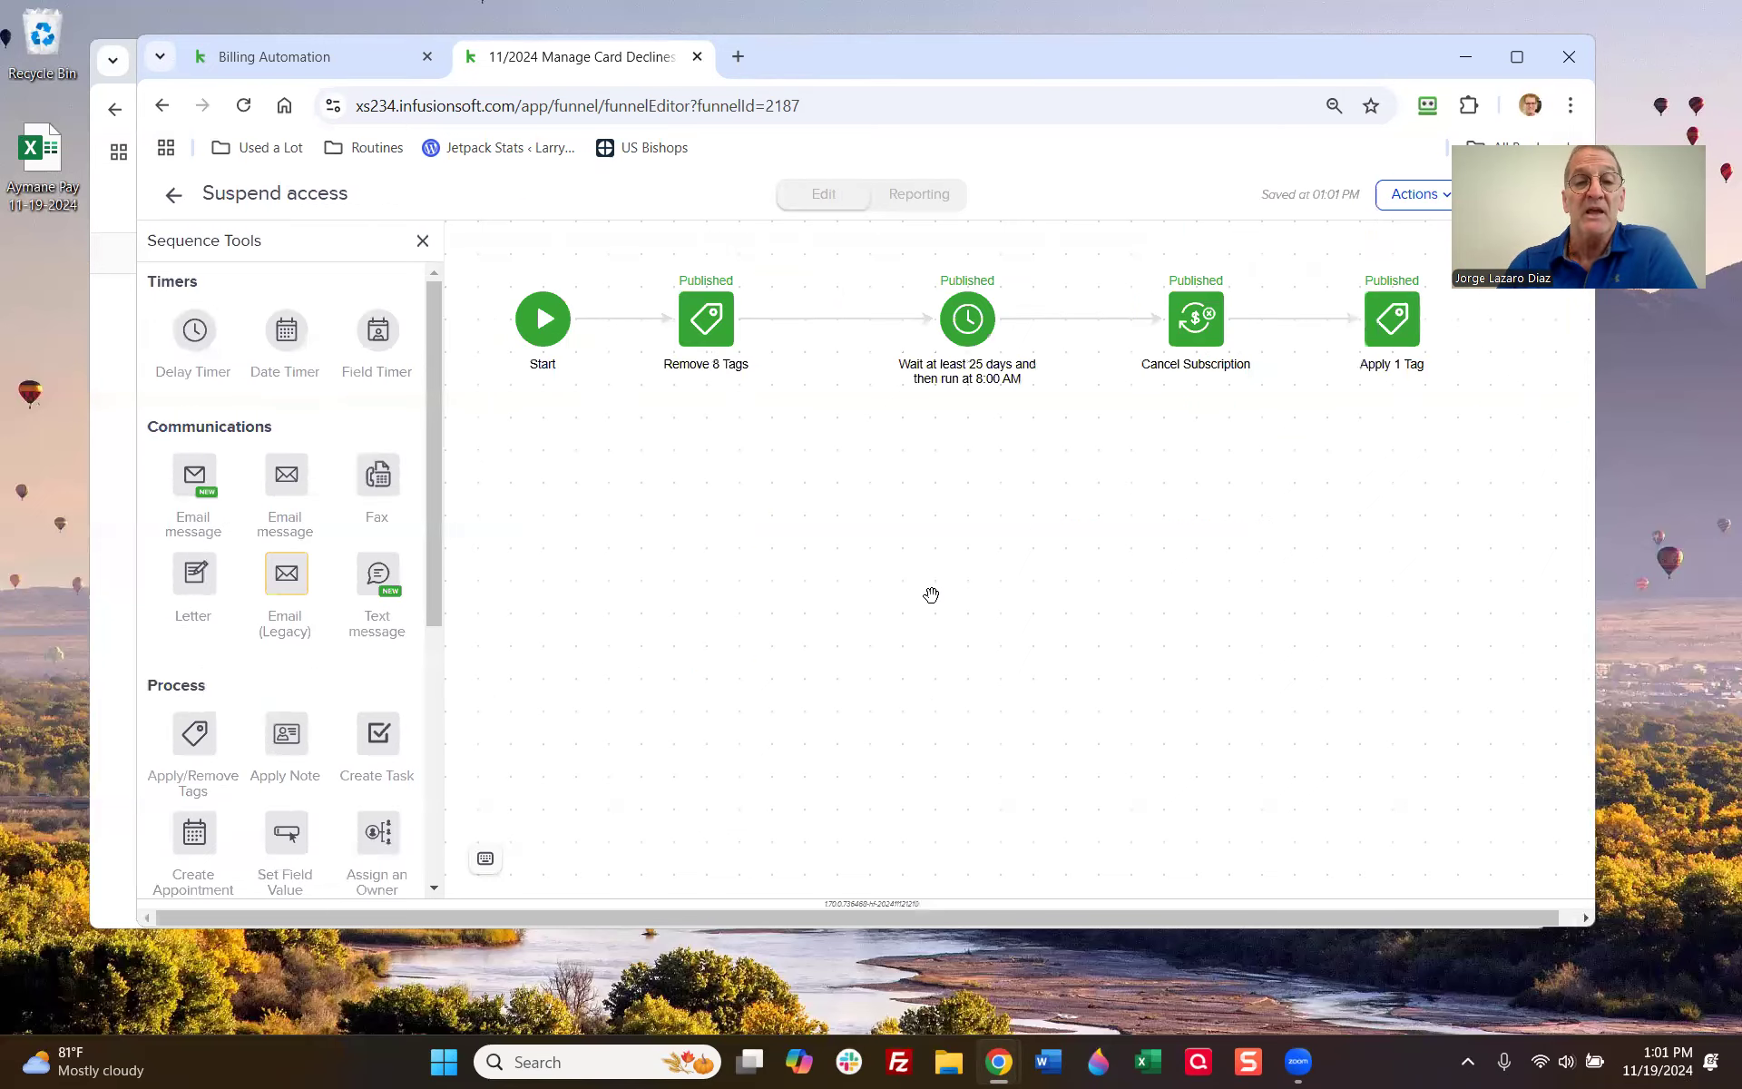
Step: Check the tag configurations of the Remove 8 Tags and Apply 1 Tag steps in Suspend access, returning to the campaign canvas
{"action": "double_click", "coordinate": [707, 327]}
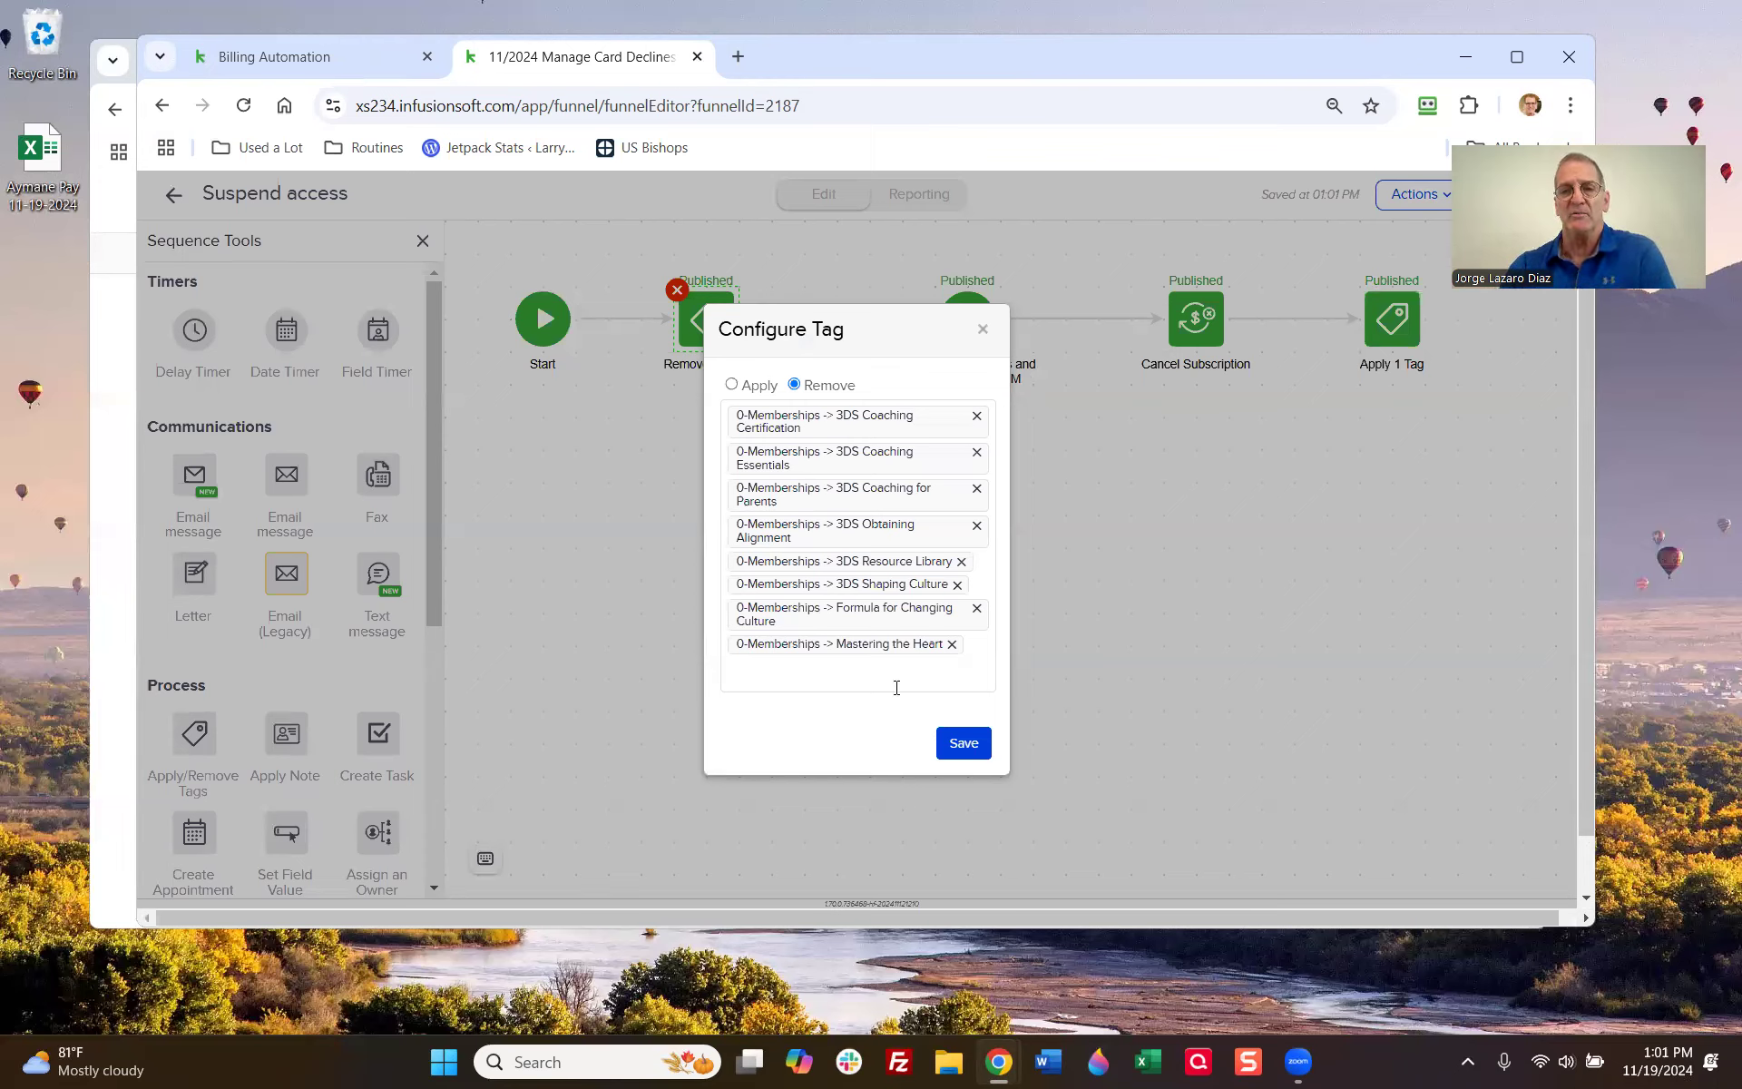
{"action": "left_click", "coordinate": [982, 335]}
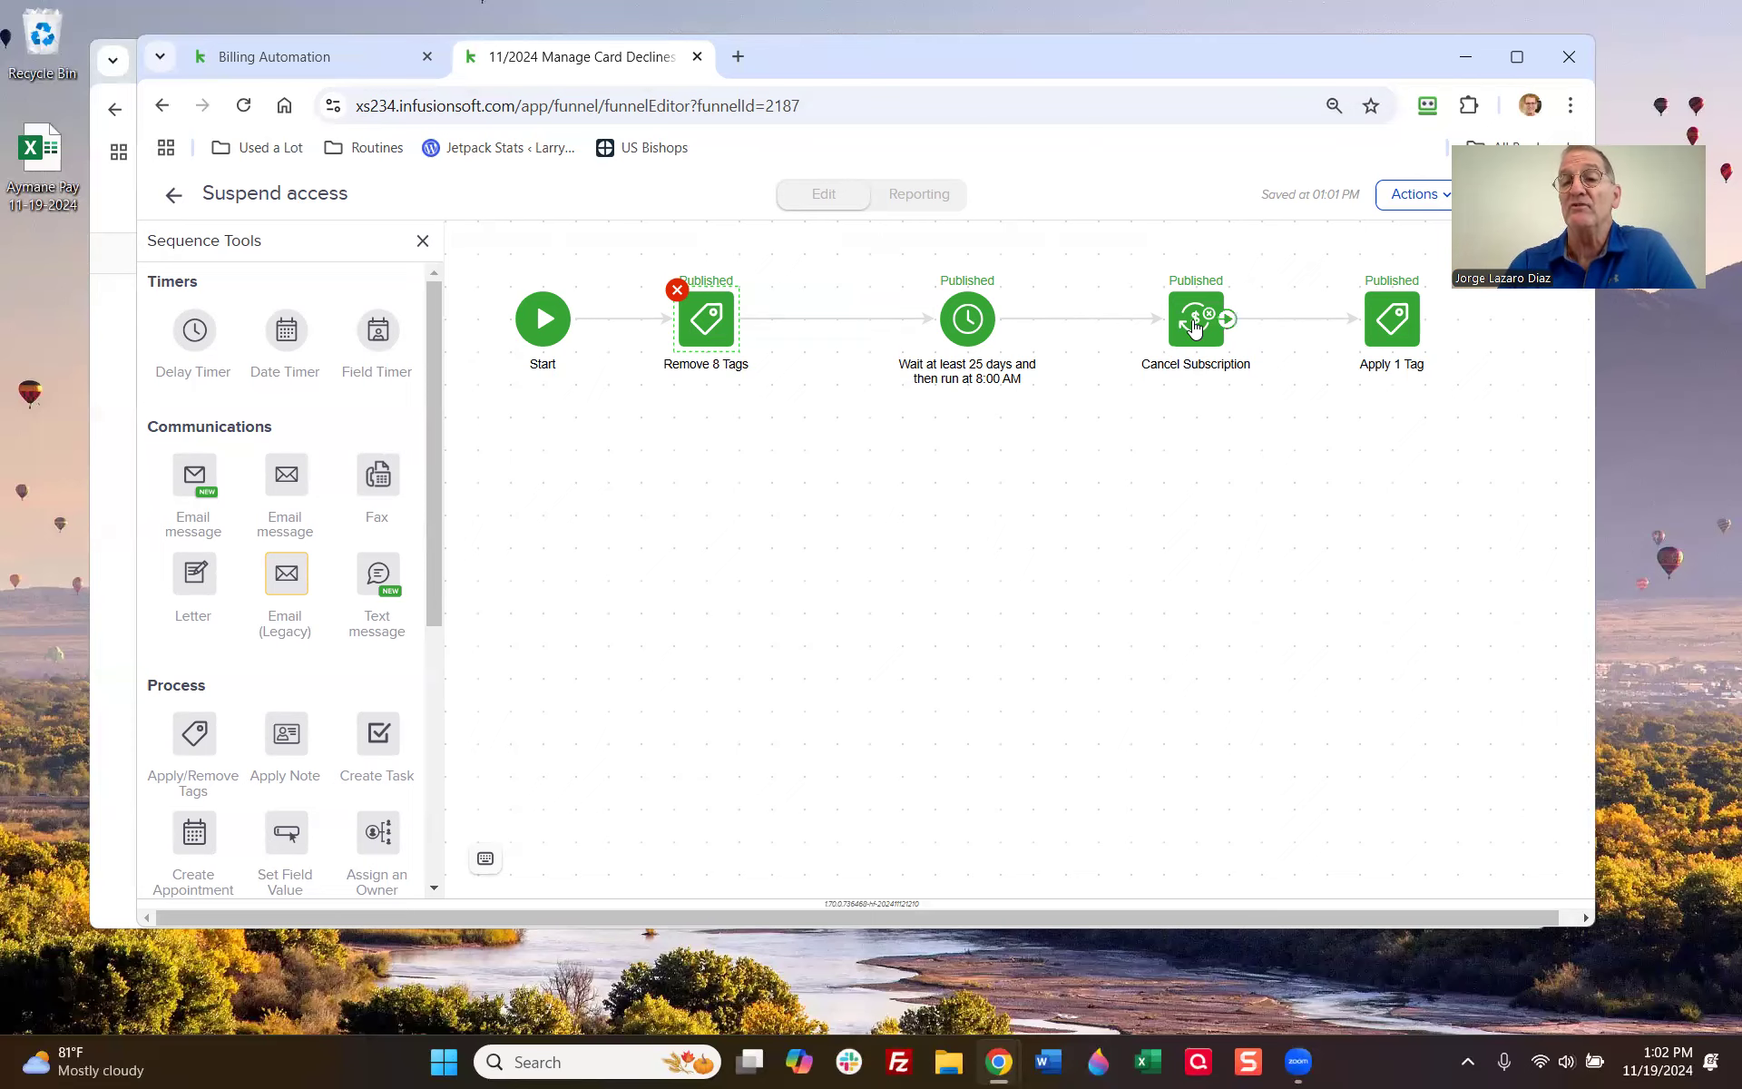
{"action": "left_click", "coordinate": [1395, 322]}
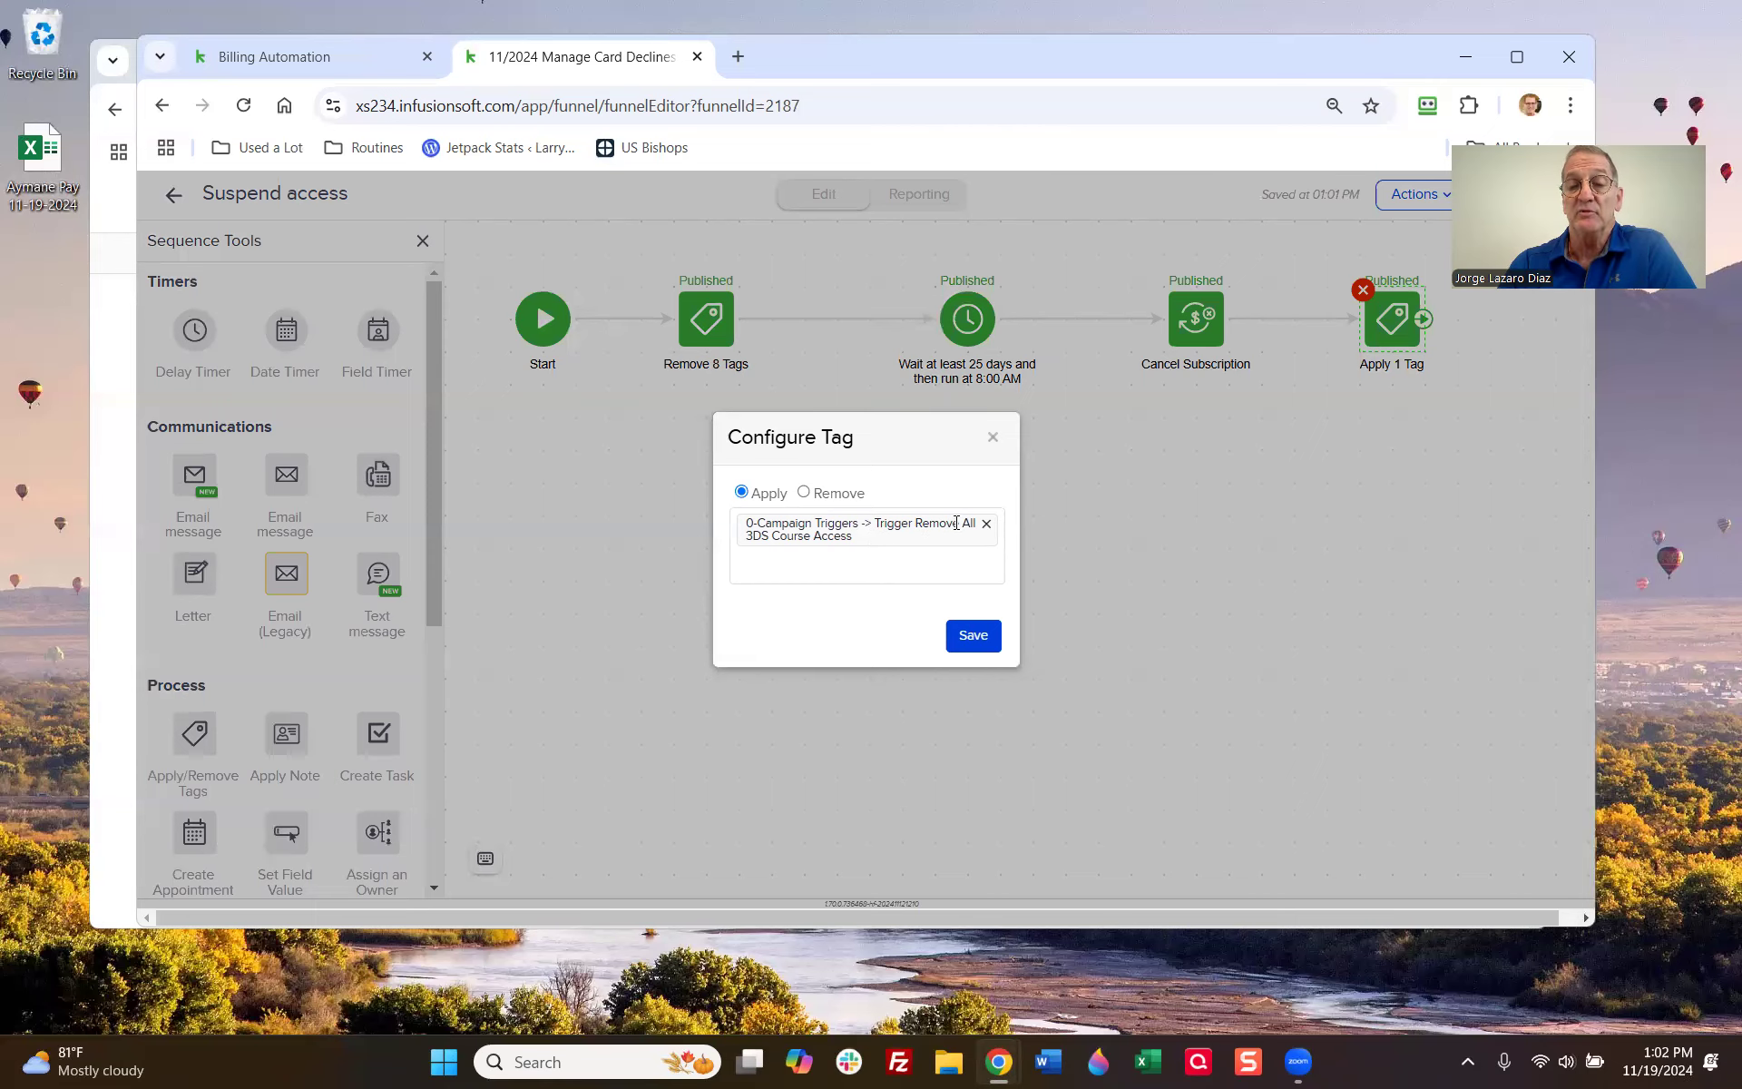
{"action": "left_click", "coordinate": [991, 438]}
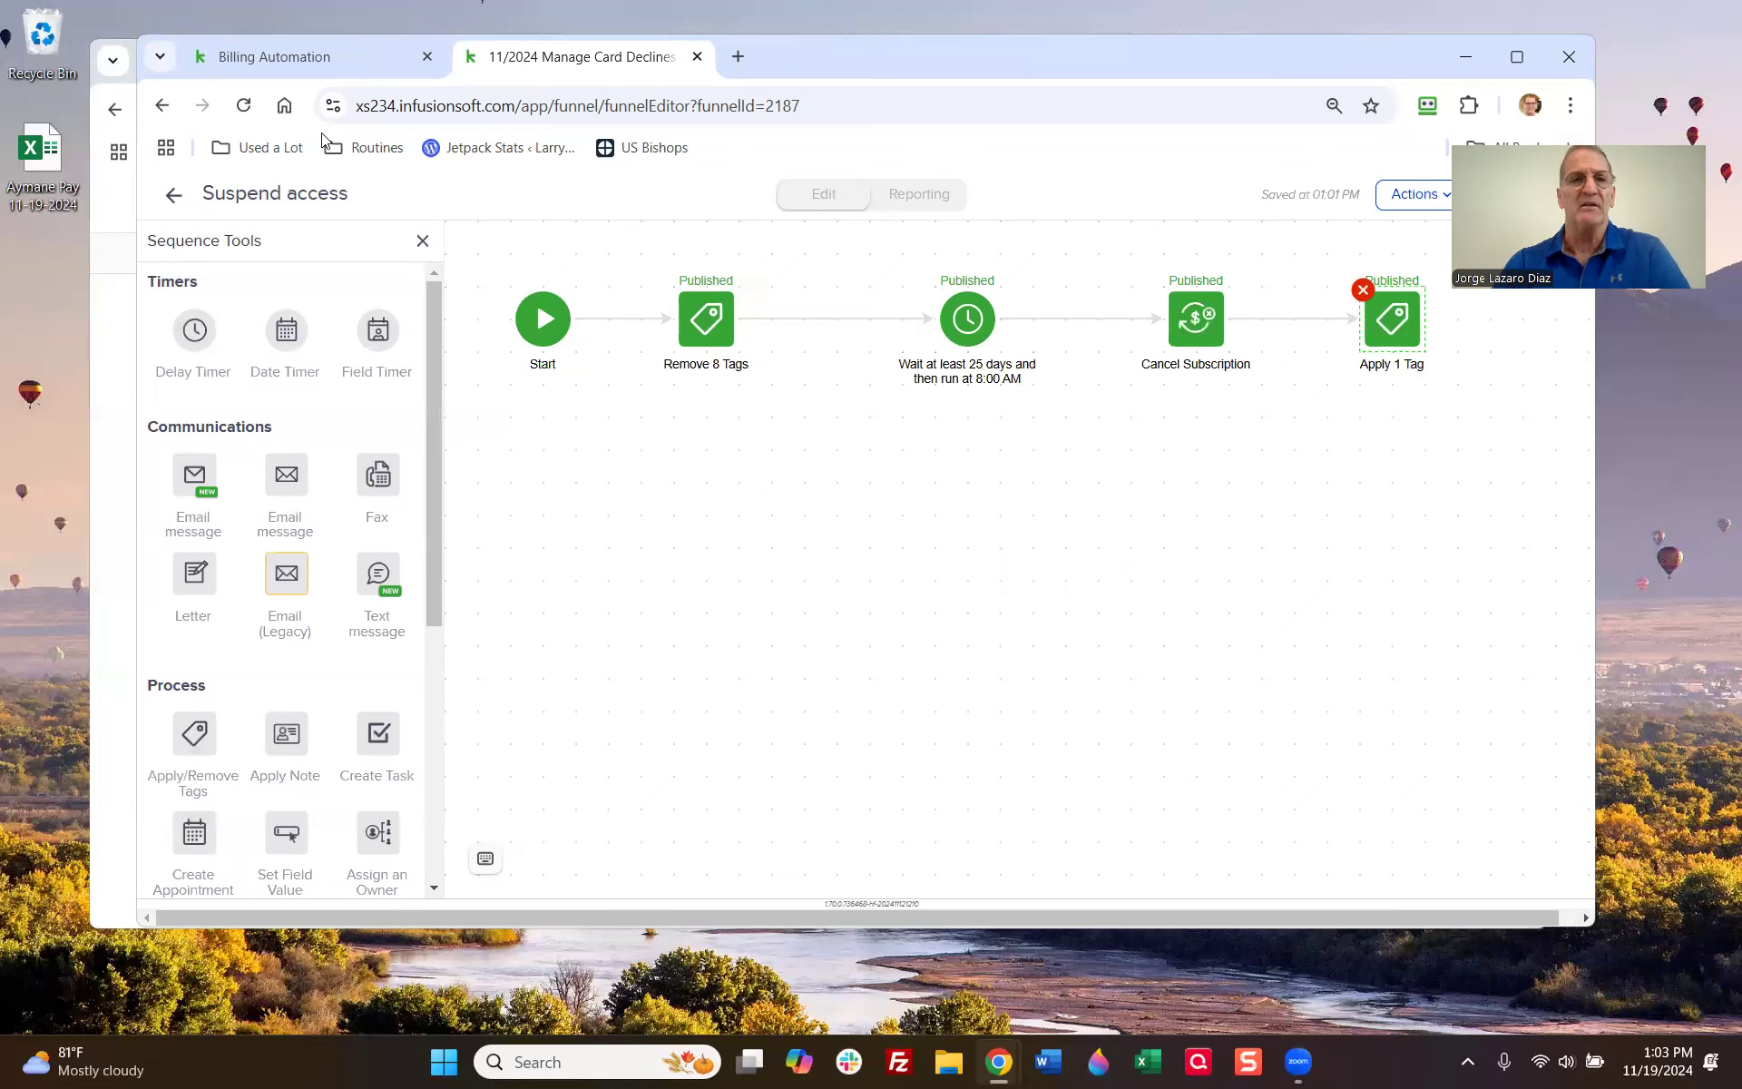
{"action": "left_click", "coordinate": [176, 196]}
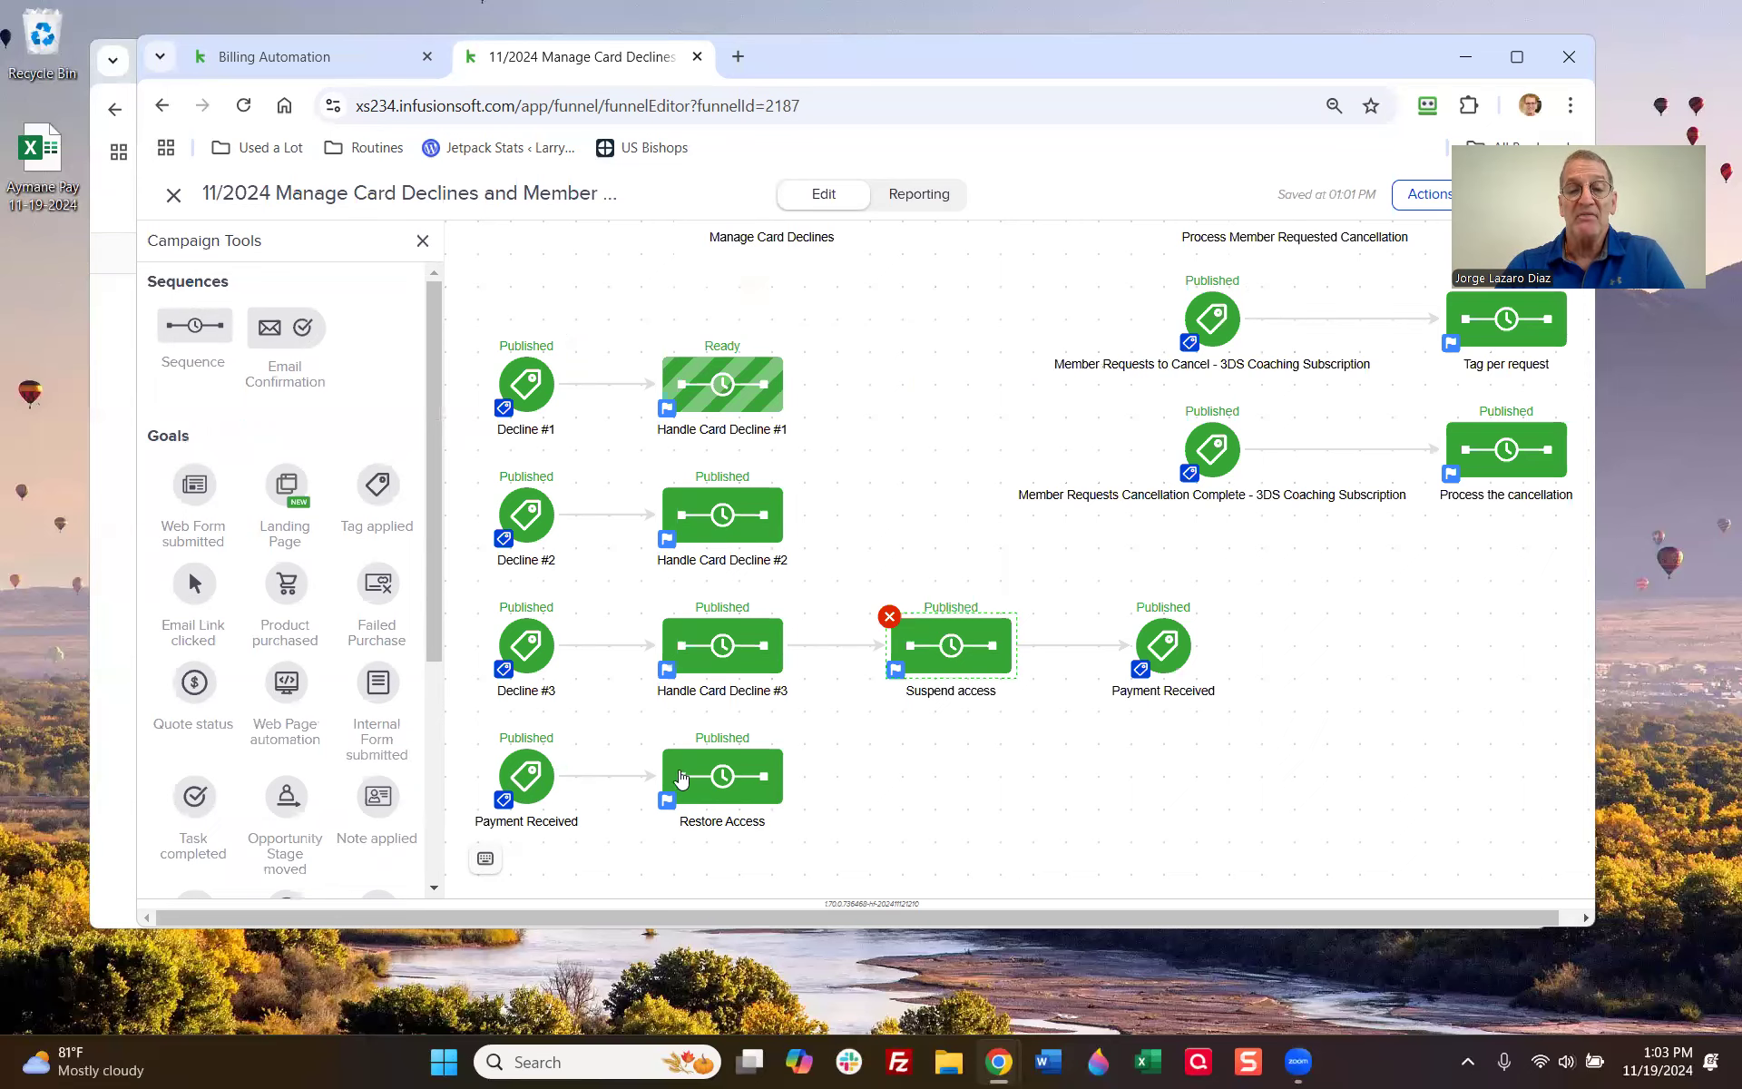
Step: Open the Restore Access sequence and check which tags its Remove 3 Tags step removes, returning to the campaign canvas
{"action": "left_click", "coordinate": [739, 795]}
{"action": "left_click", "coordinate": [780, 733]}
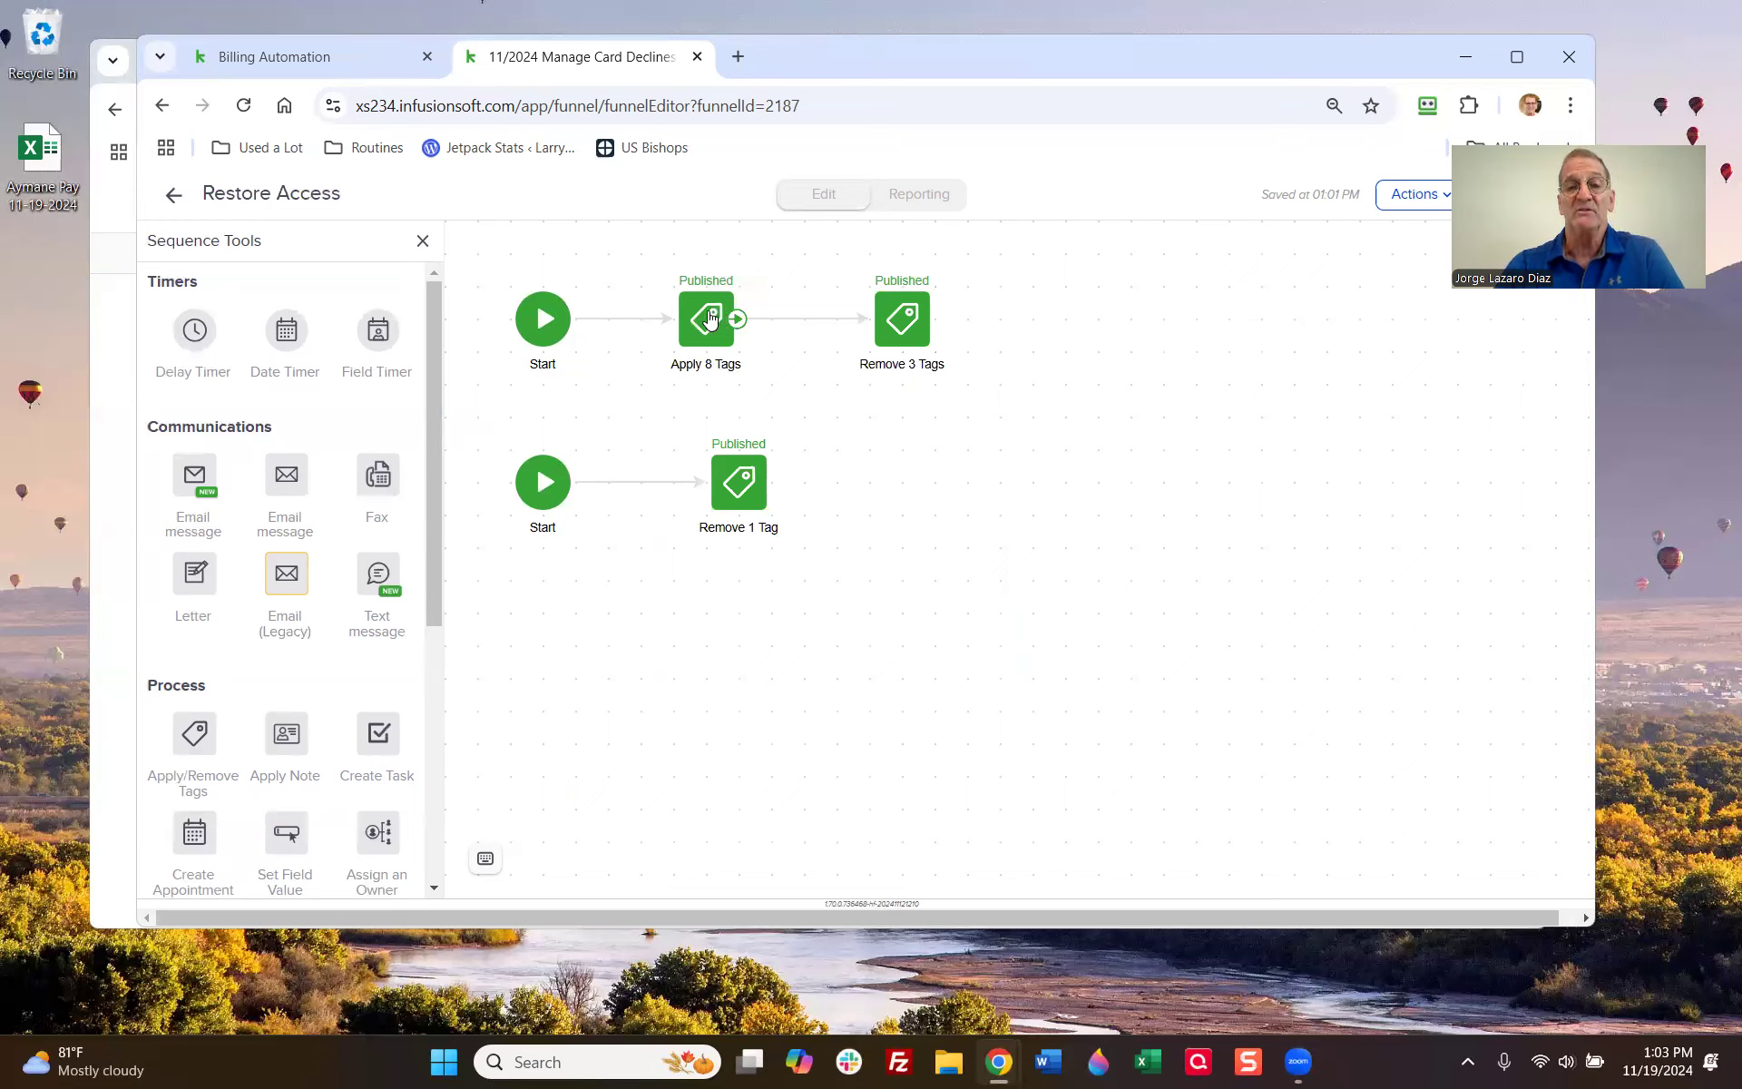
{"action": "left_click", "coordinate": [903, 325]}
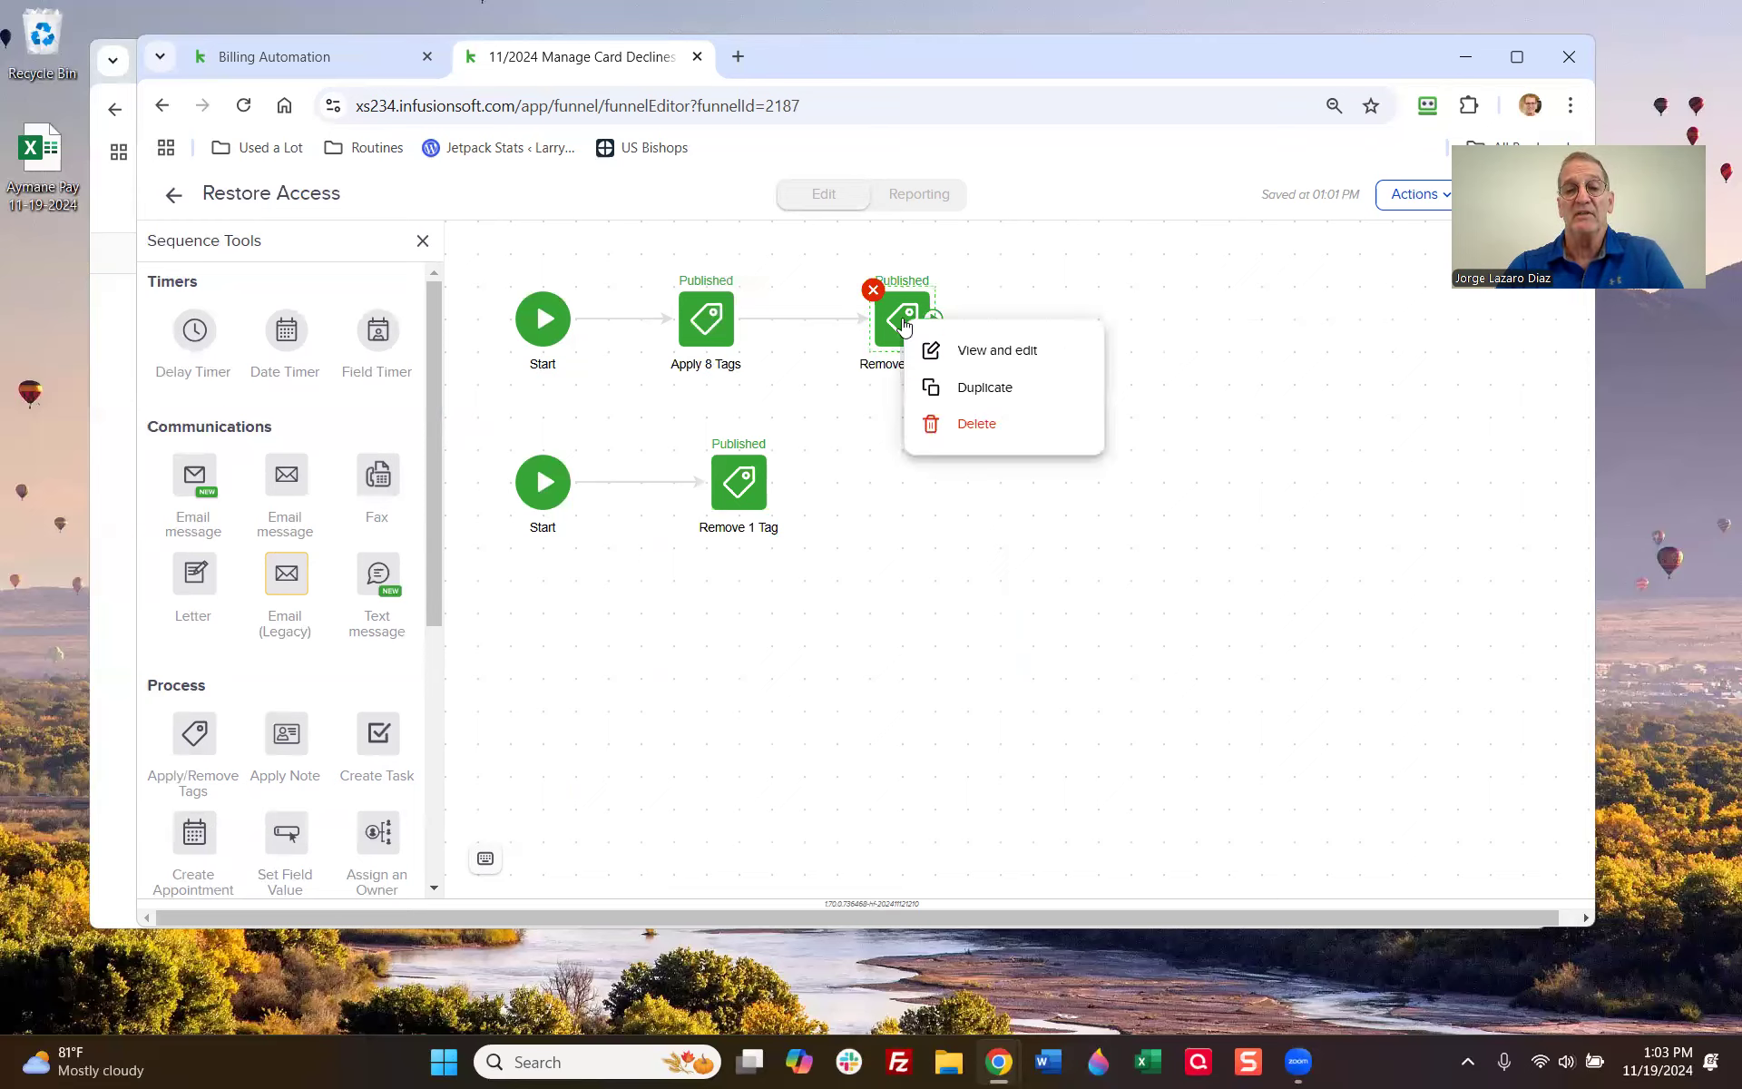
{"action": "left_click", "coordinate": [903, 325]}
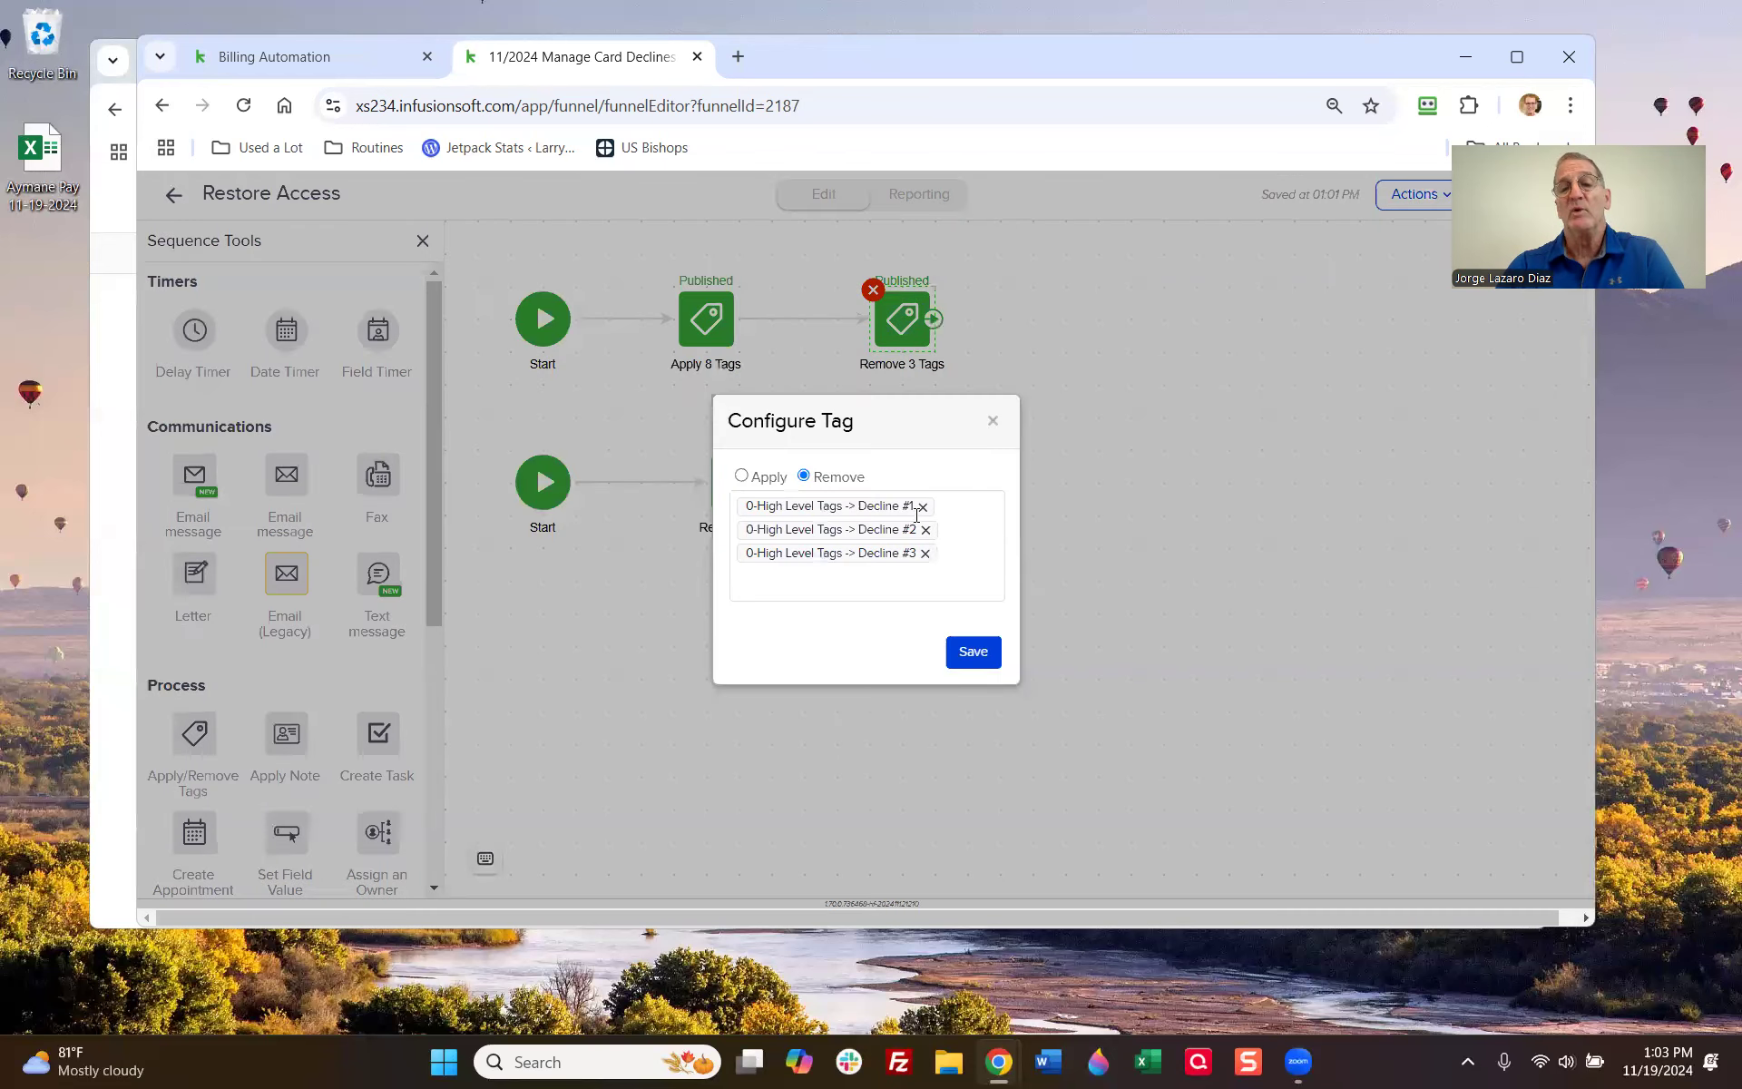
{"action": "left_click", "coordinate": [995, 425]}
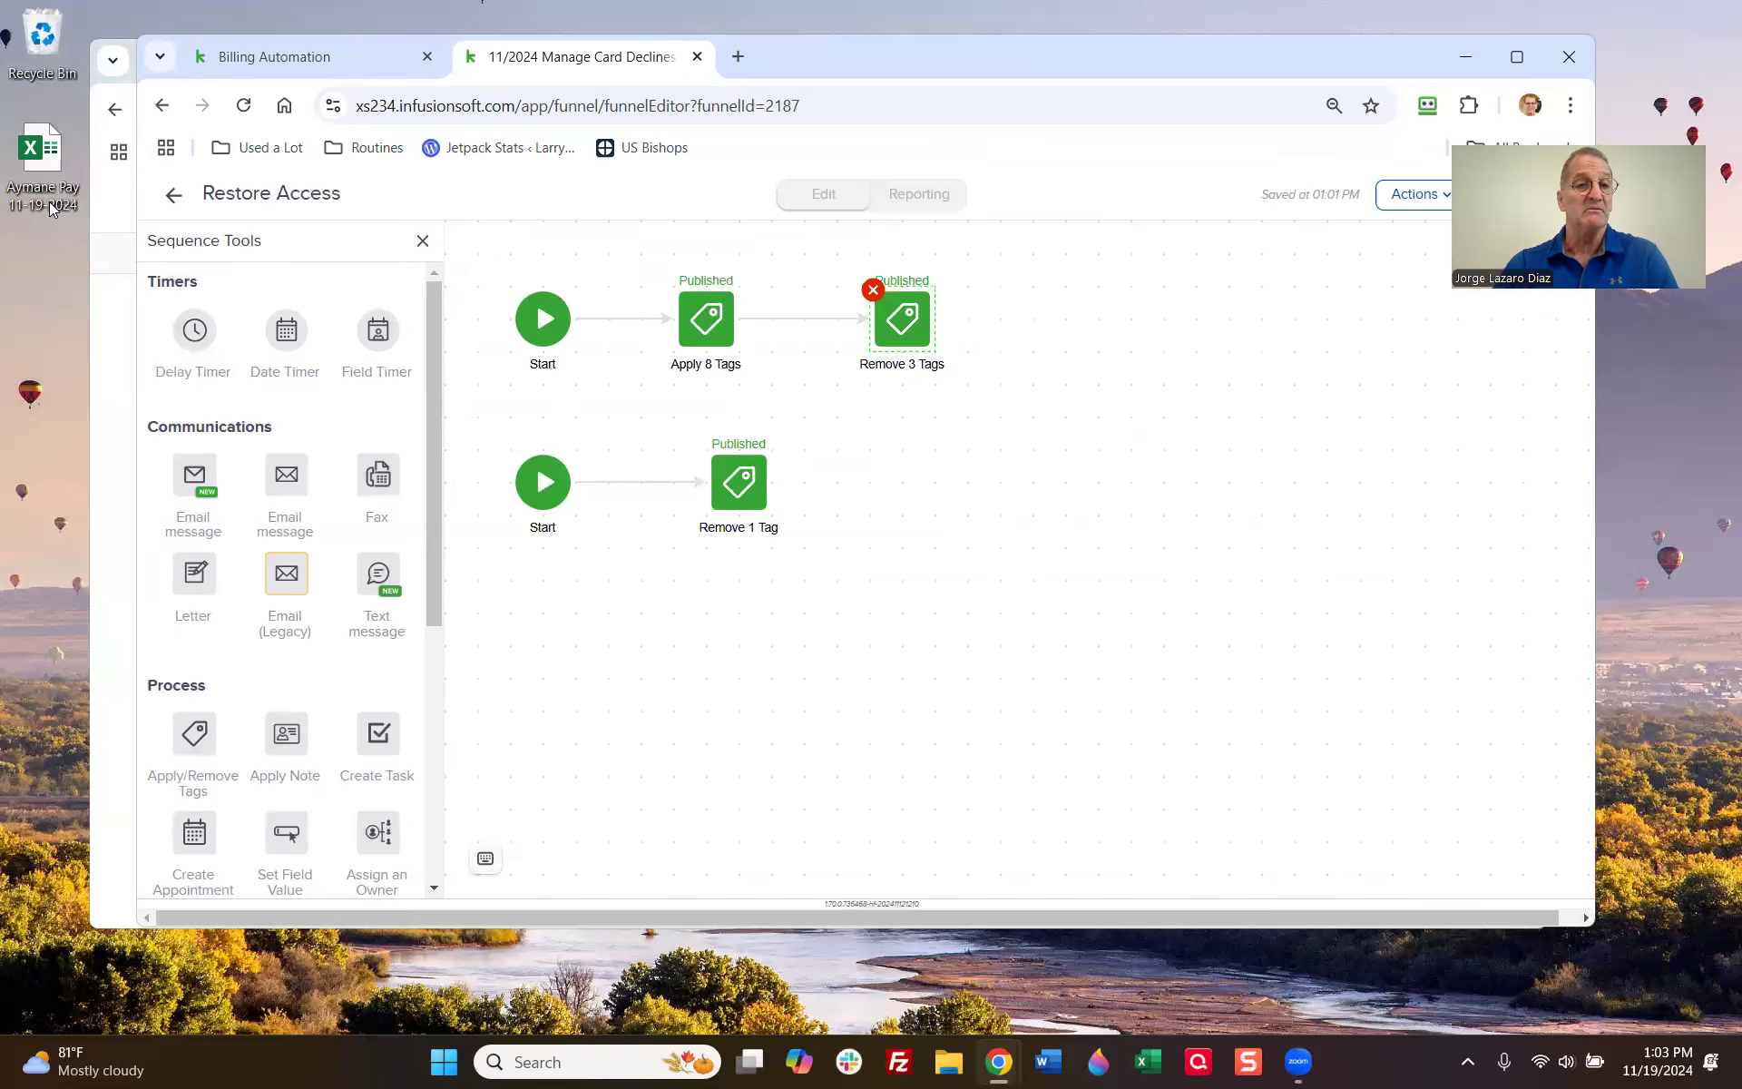
{"action": "left_click", "coordinate": [173, 197]}
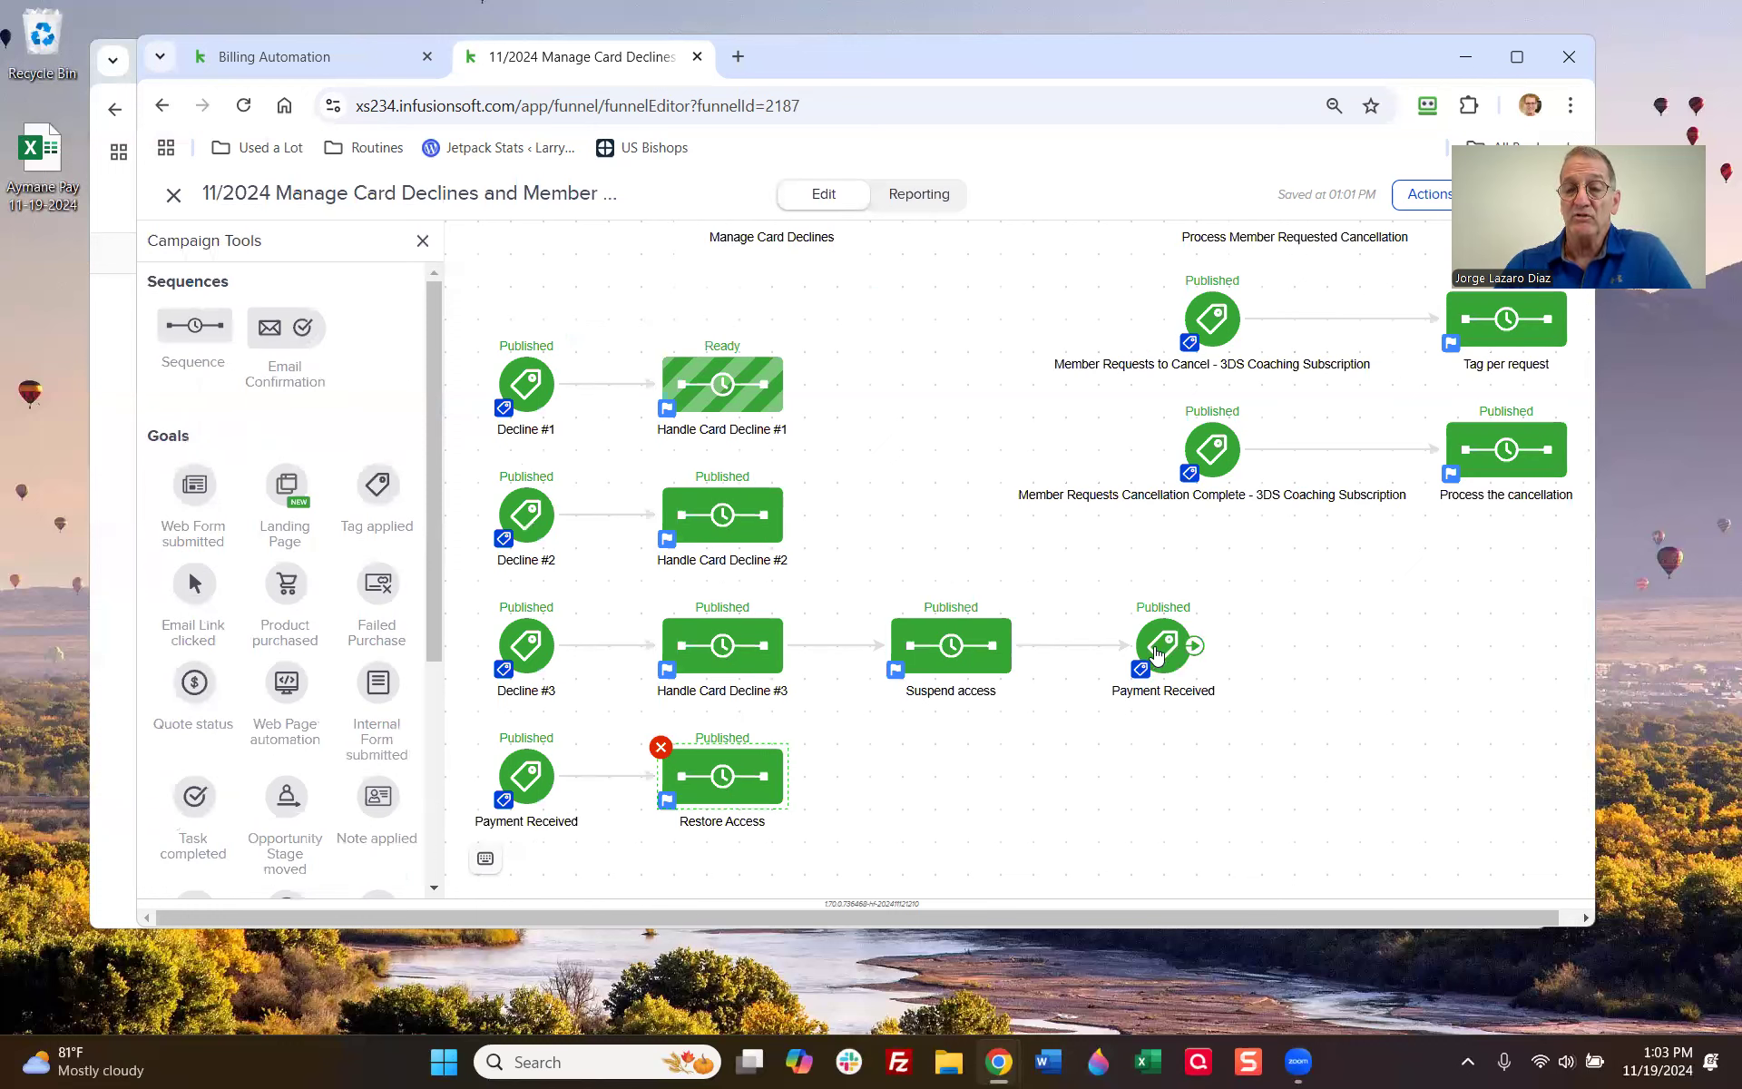
Step: Check which tag triggers the Payment Received goal after Suspend access, closing its configuration without changes
{"action": "left_click", "coordinate": [1167, 646]}
{"action": "left_click", "coordinate": [1239, 667]}
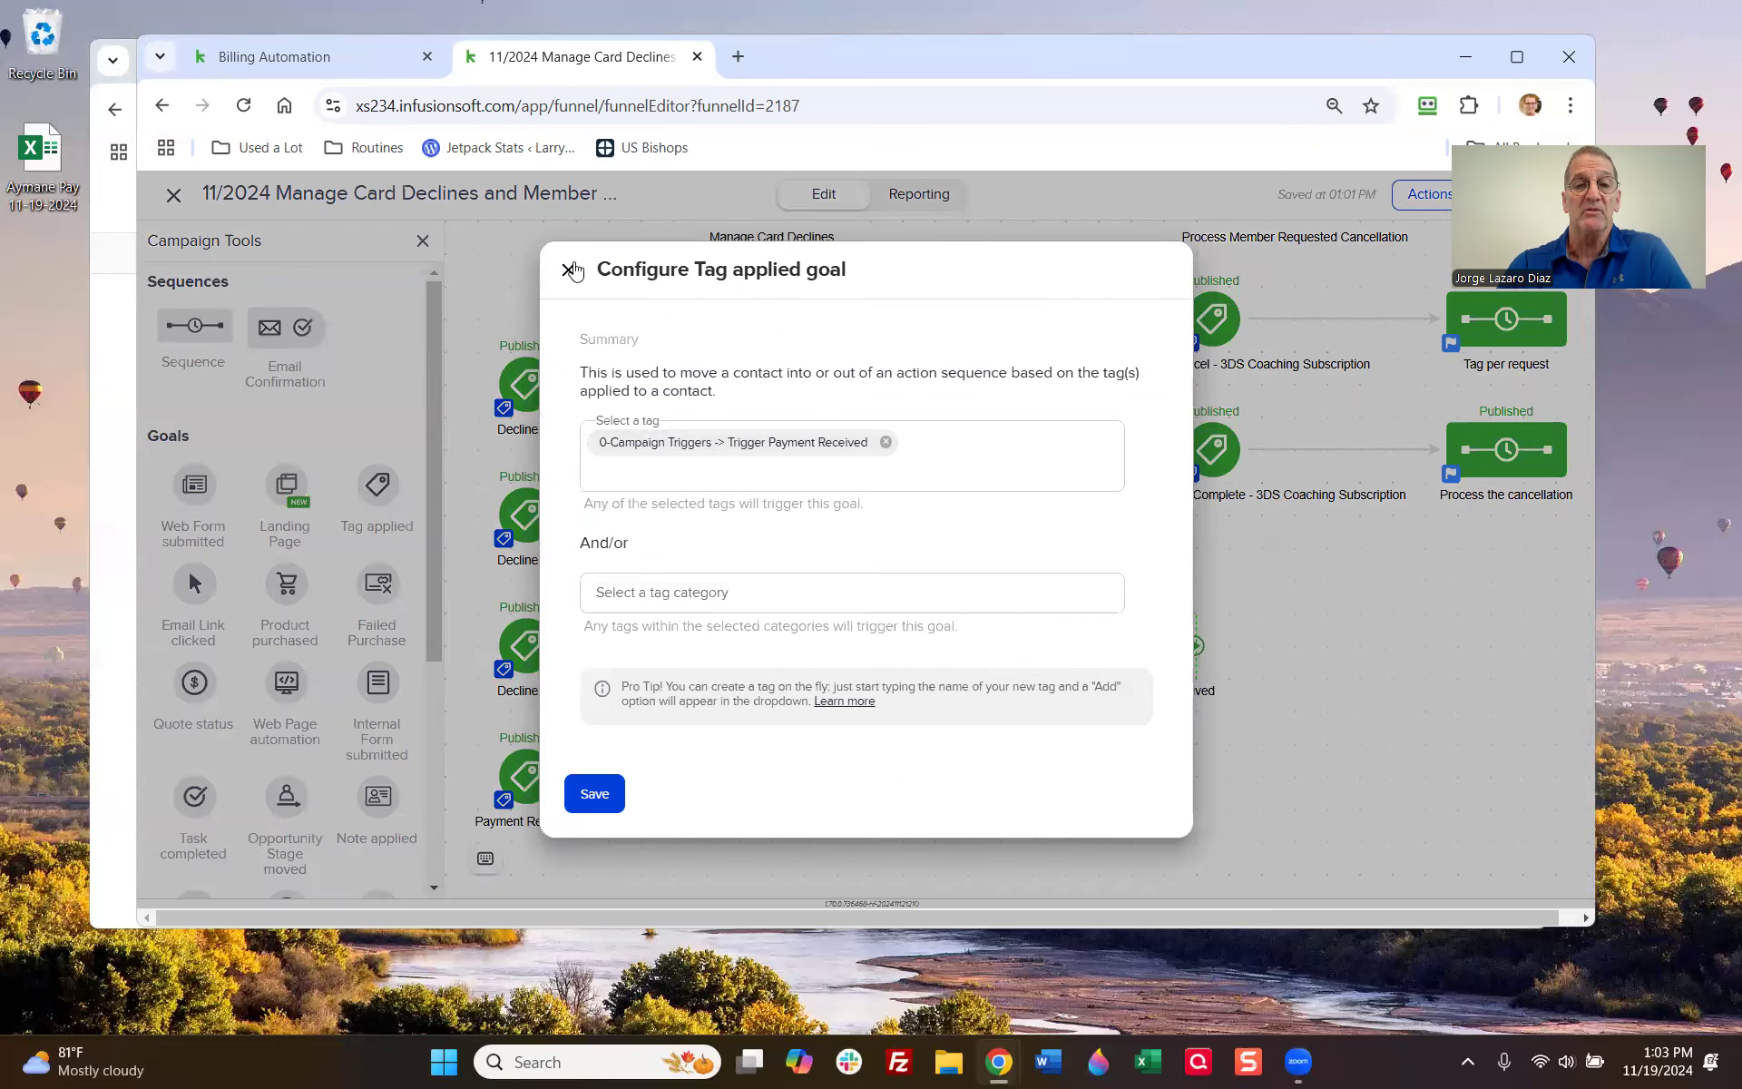
{"action": "left_click", "coordinate": [568, 270]}
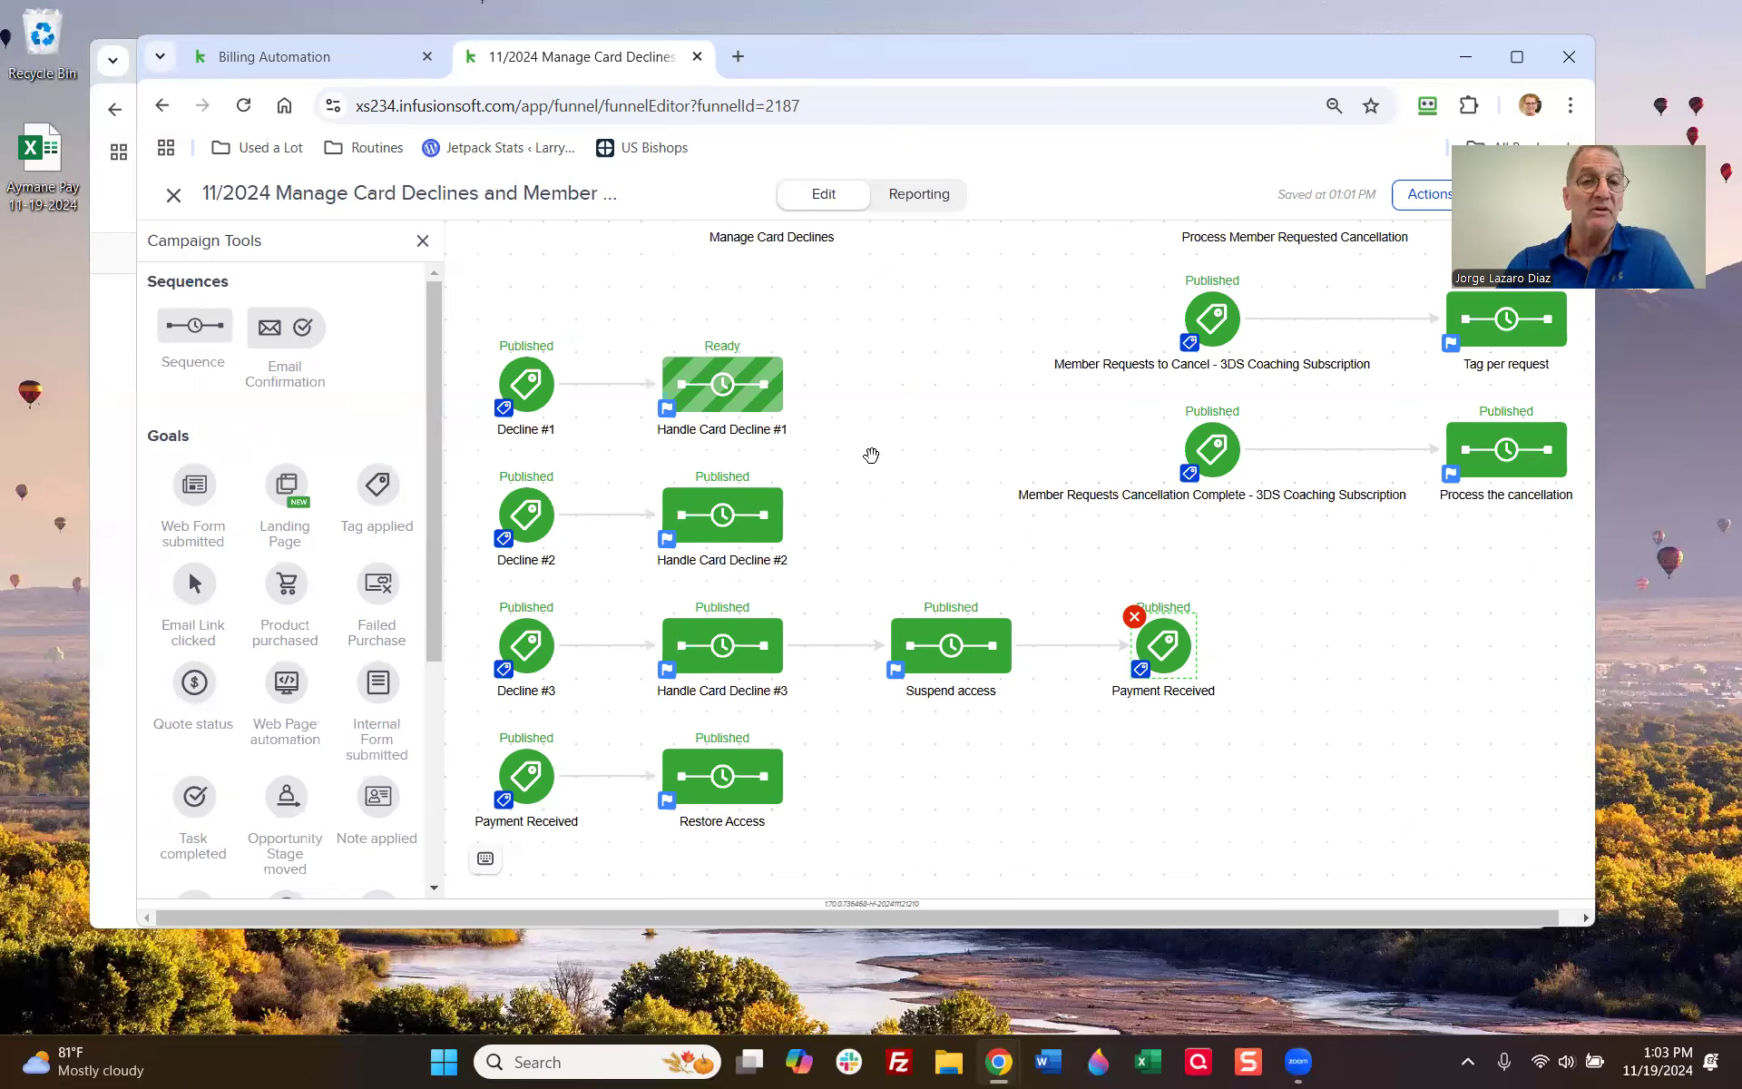
Step: Bring back the incognito My Account page, look over its card forms again, and return to the campaign window
{"action": "left_click_drag", "start_coordinate": [969, 54], "coordinate": [959, 137]}
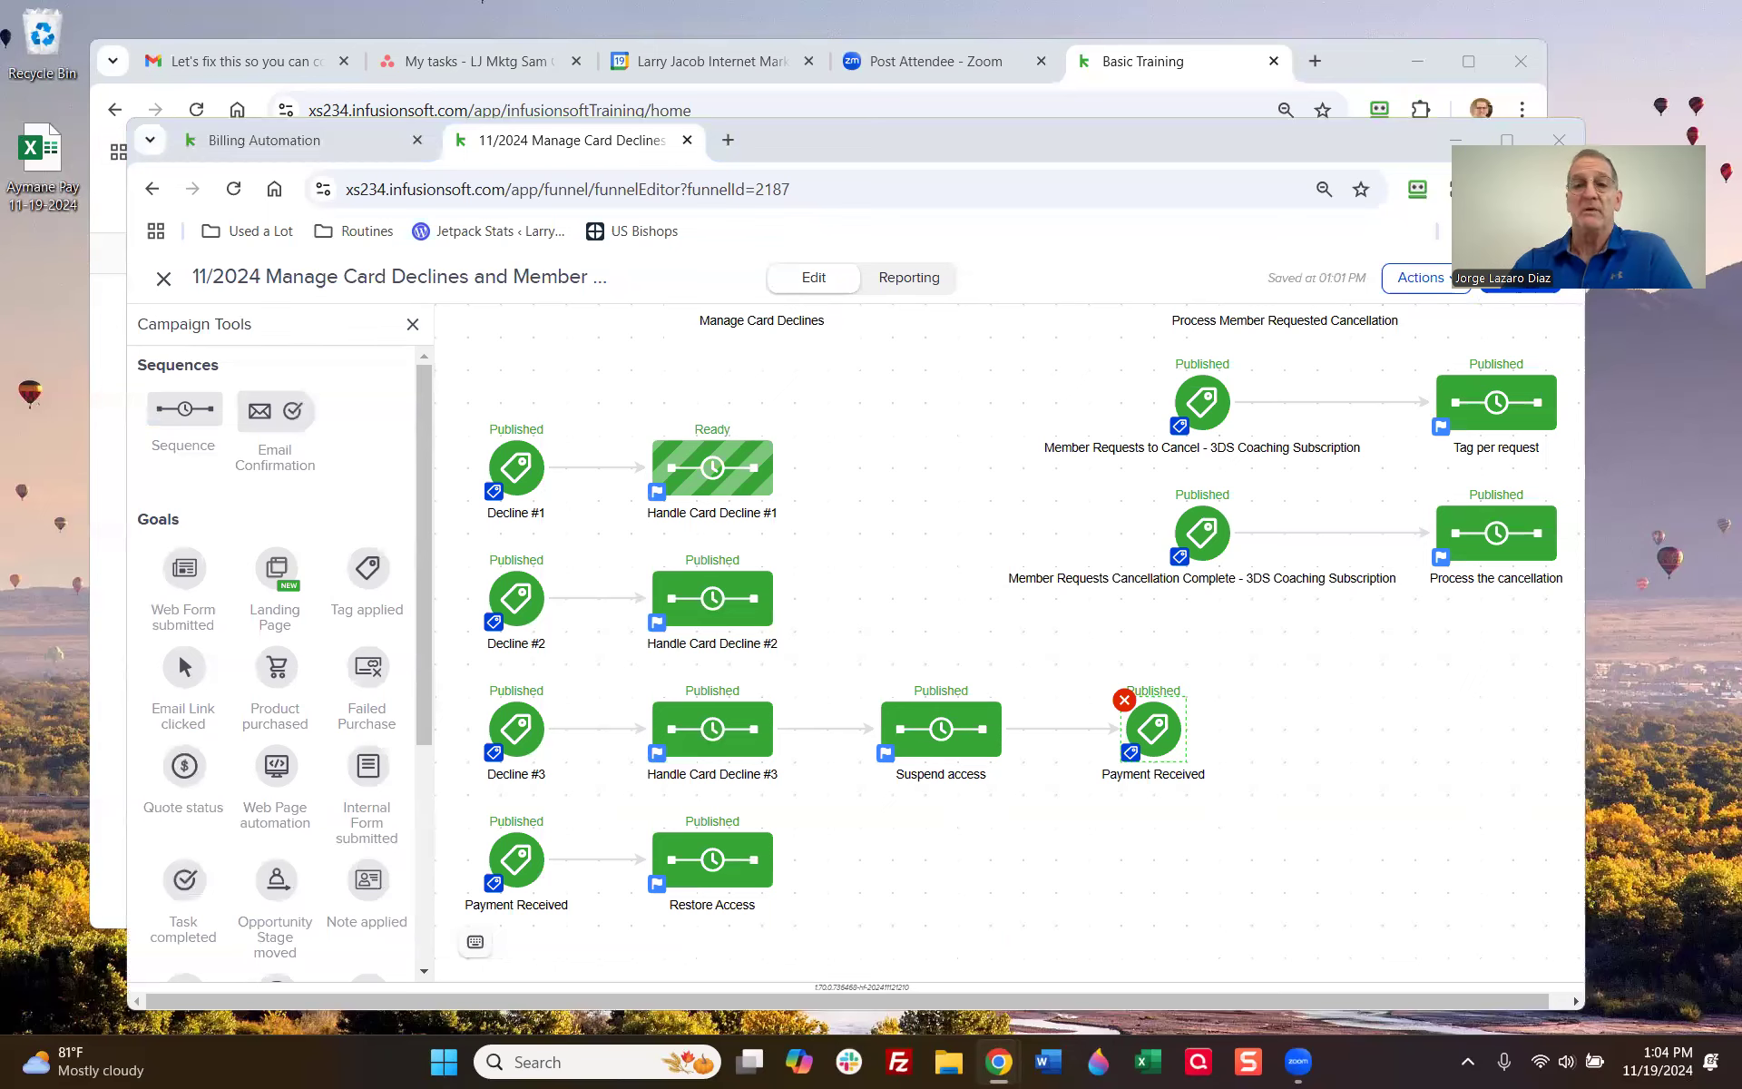
{"action": "key", "text": "alt+Tab"}
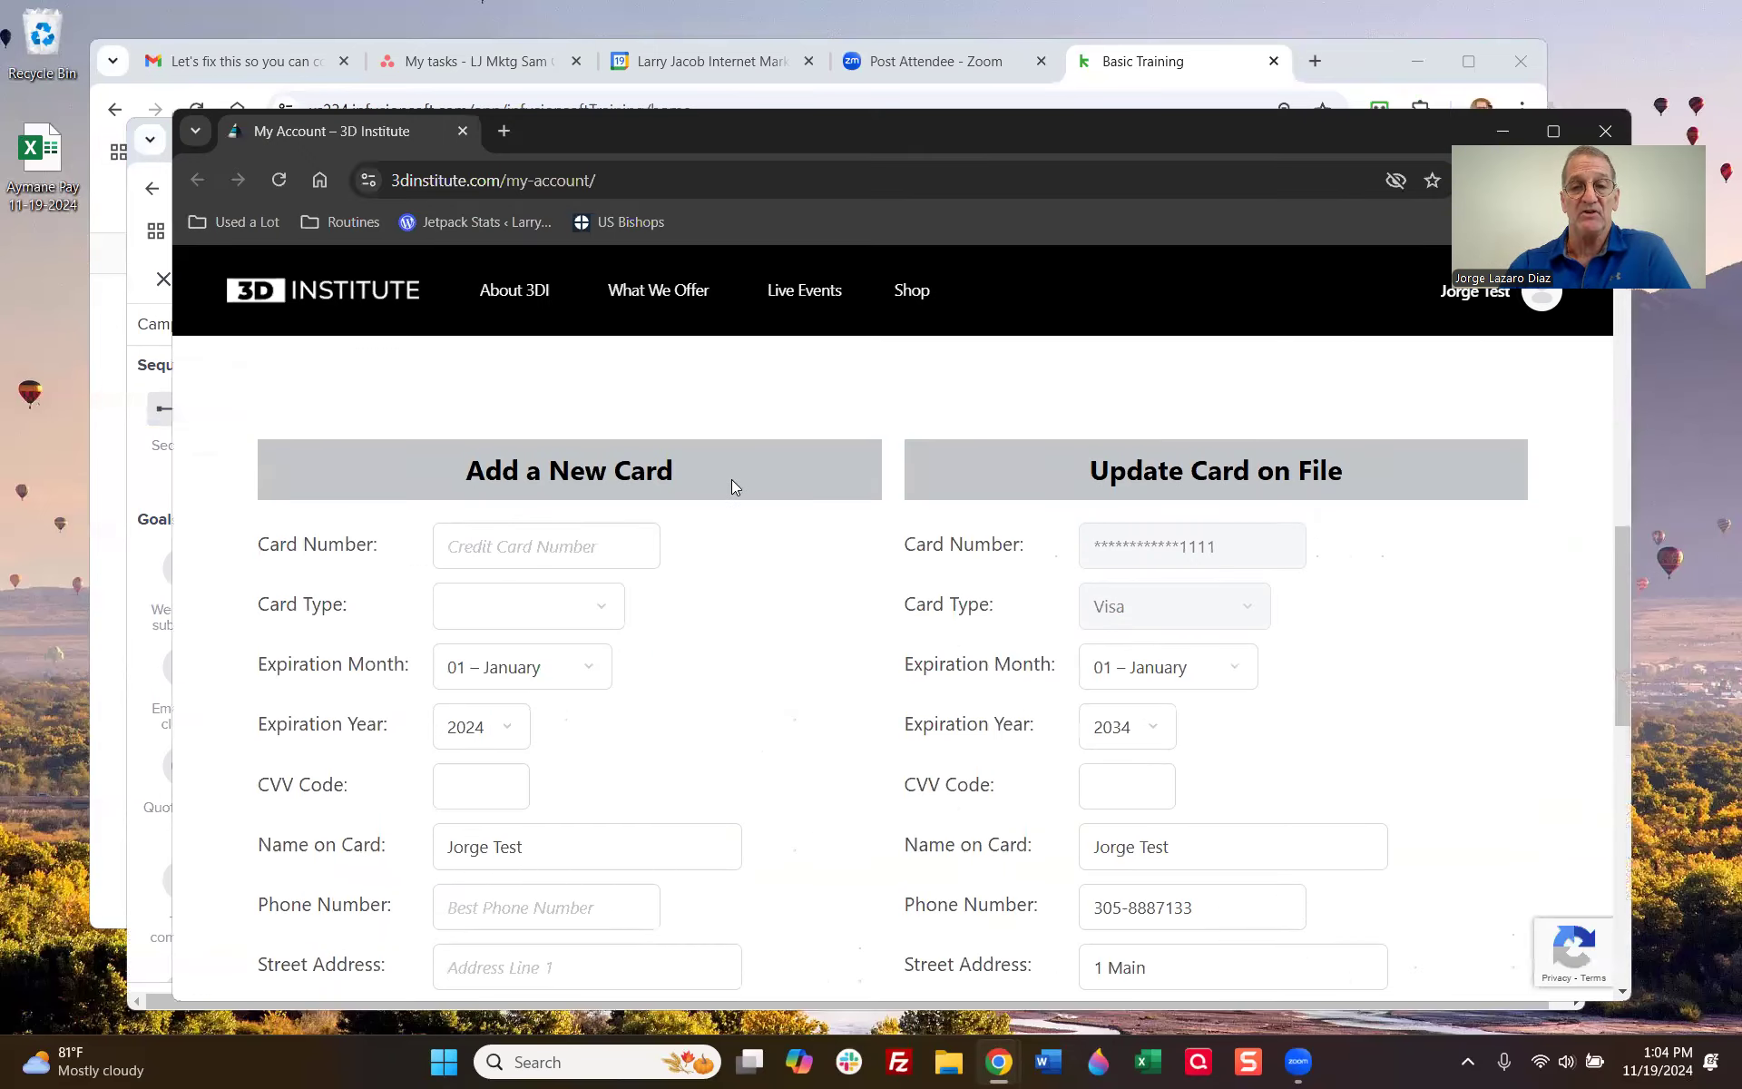
{"action": "scroll", "coordinate": [731, 482], "scroll_direction": "down", "scroll_amount": 2}
{"action": "scroll", "coordinate": [737, 492], "scroll_direction": "up", "scroll_amount": 1}
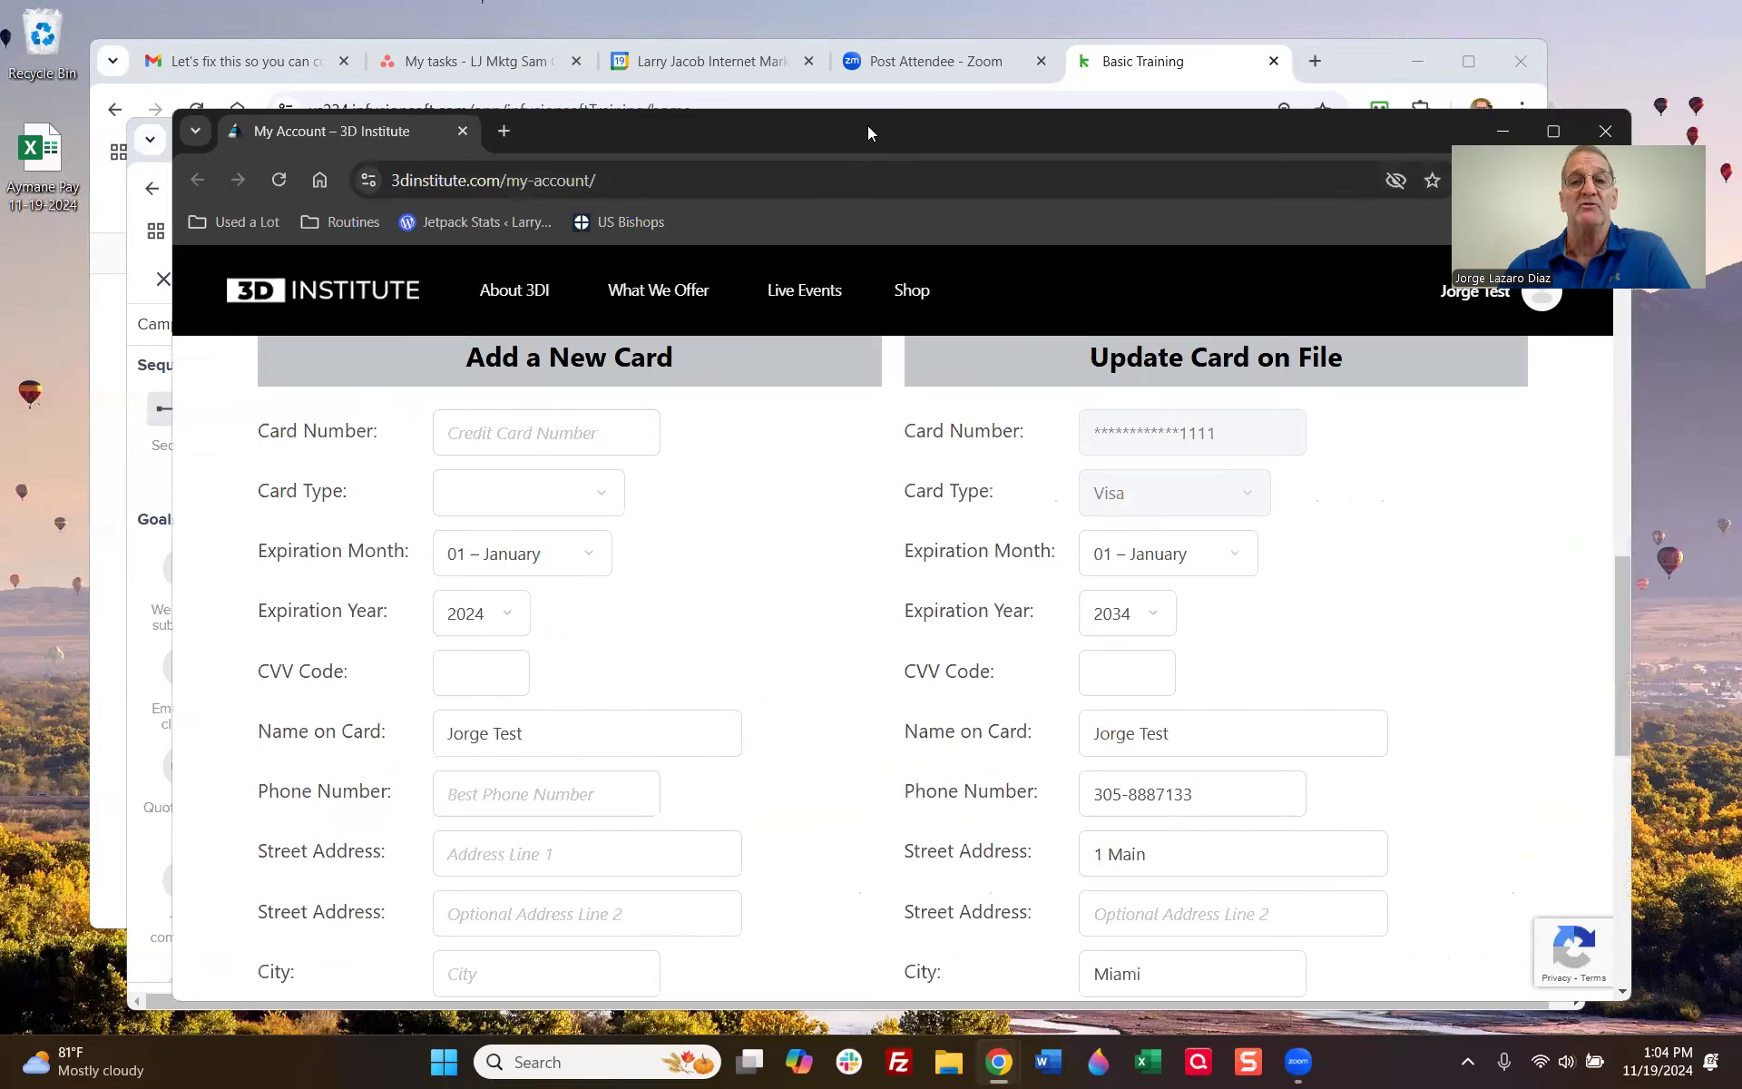
{"action": "key", "text": "ctrl+w"}
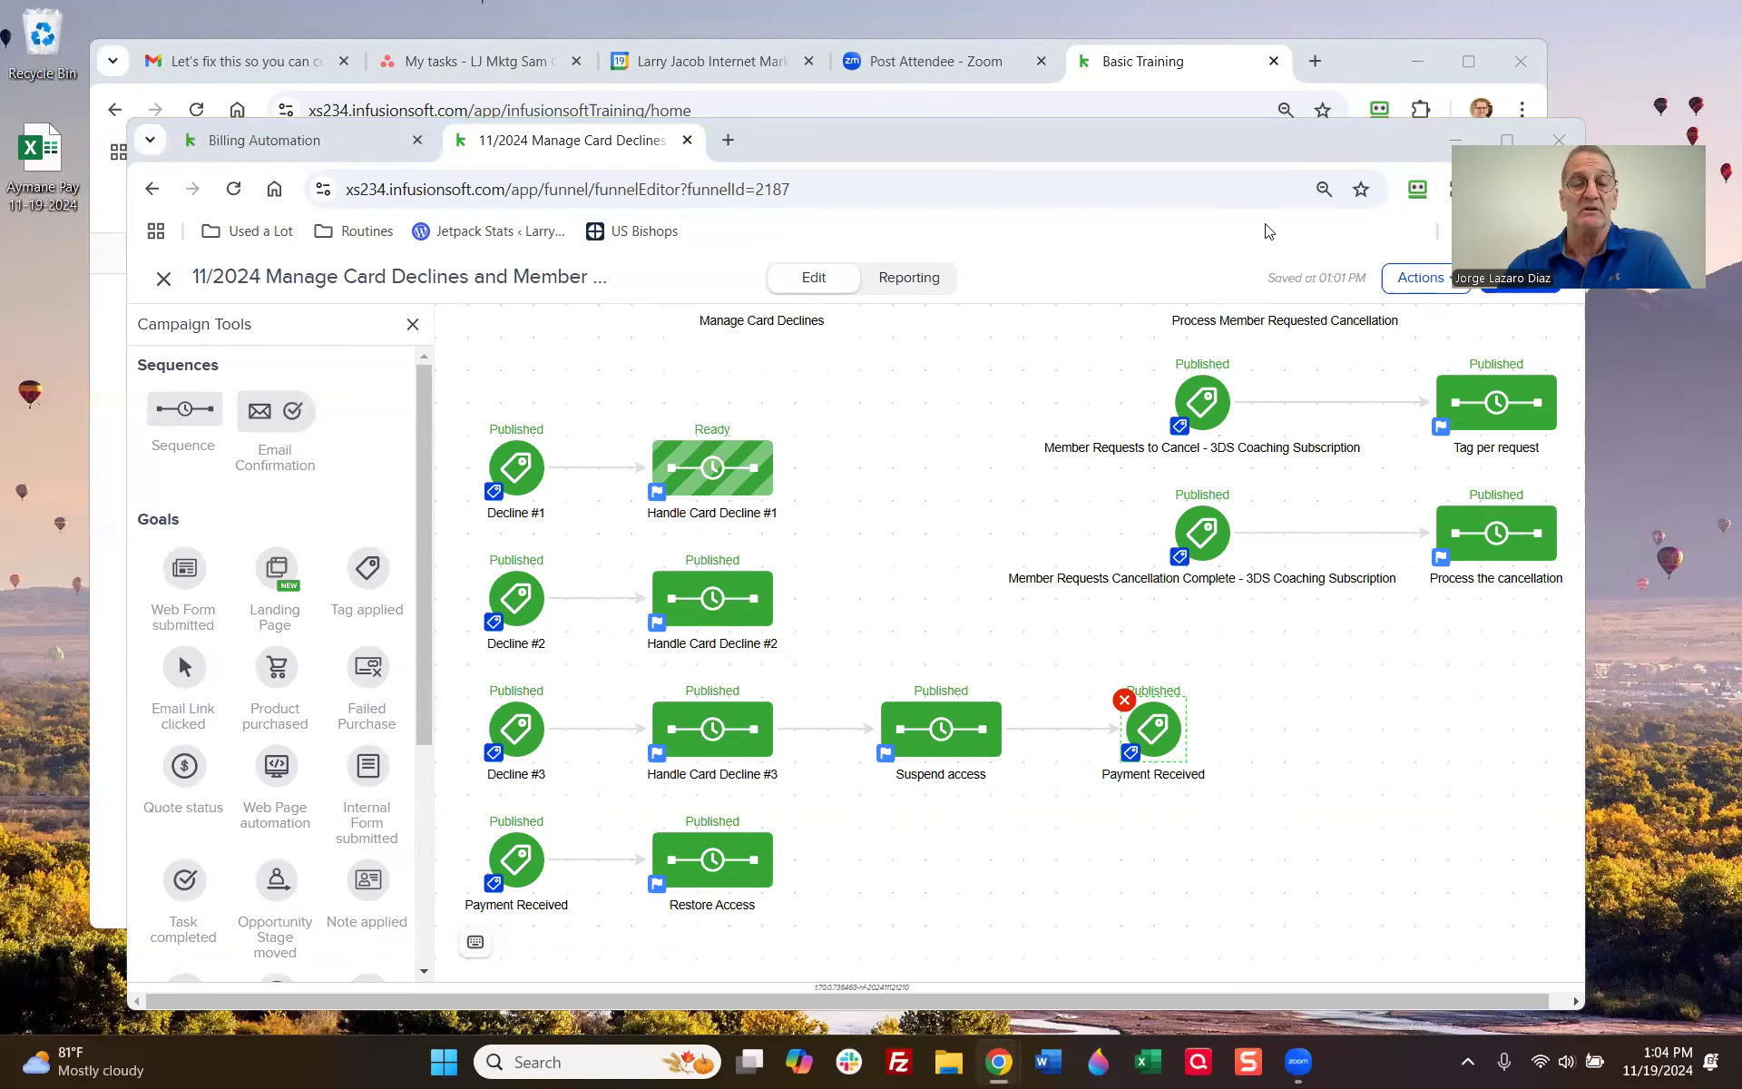
Step: Switch to the browser window logged in as site administrator and open the My Account page for editing with Elementor
{"action": "key", "text": "alt+Tab"}
{"action": "left_click_drag", "start_coordinate": [944, 46], "coordinate": [907, 56]}
{"action": "scroll", "coordinate": [816, 431], "scroll_direction": "up", "scroll_amount": 10}
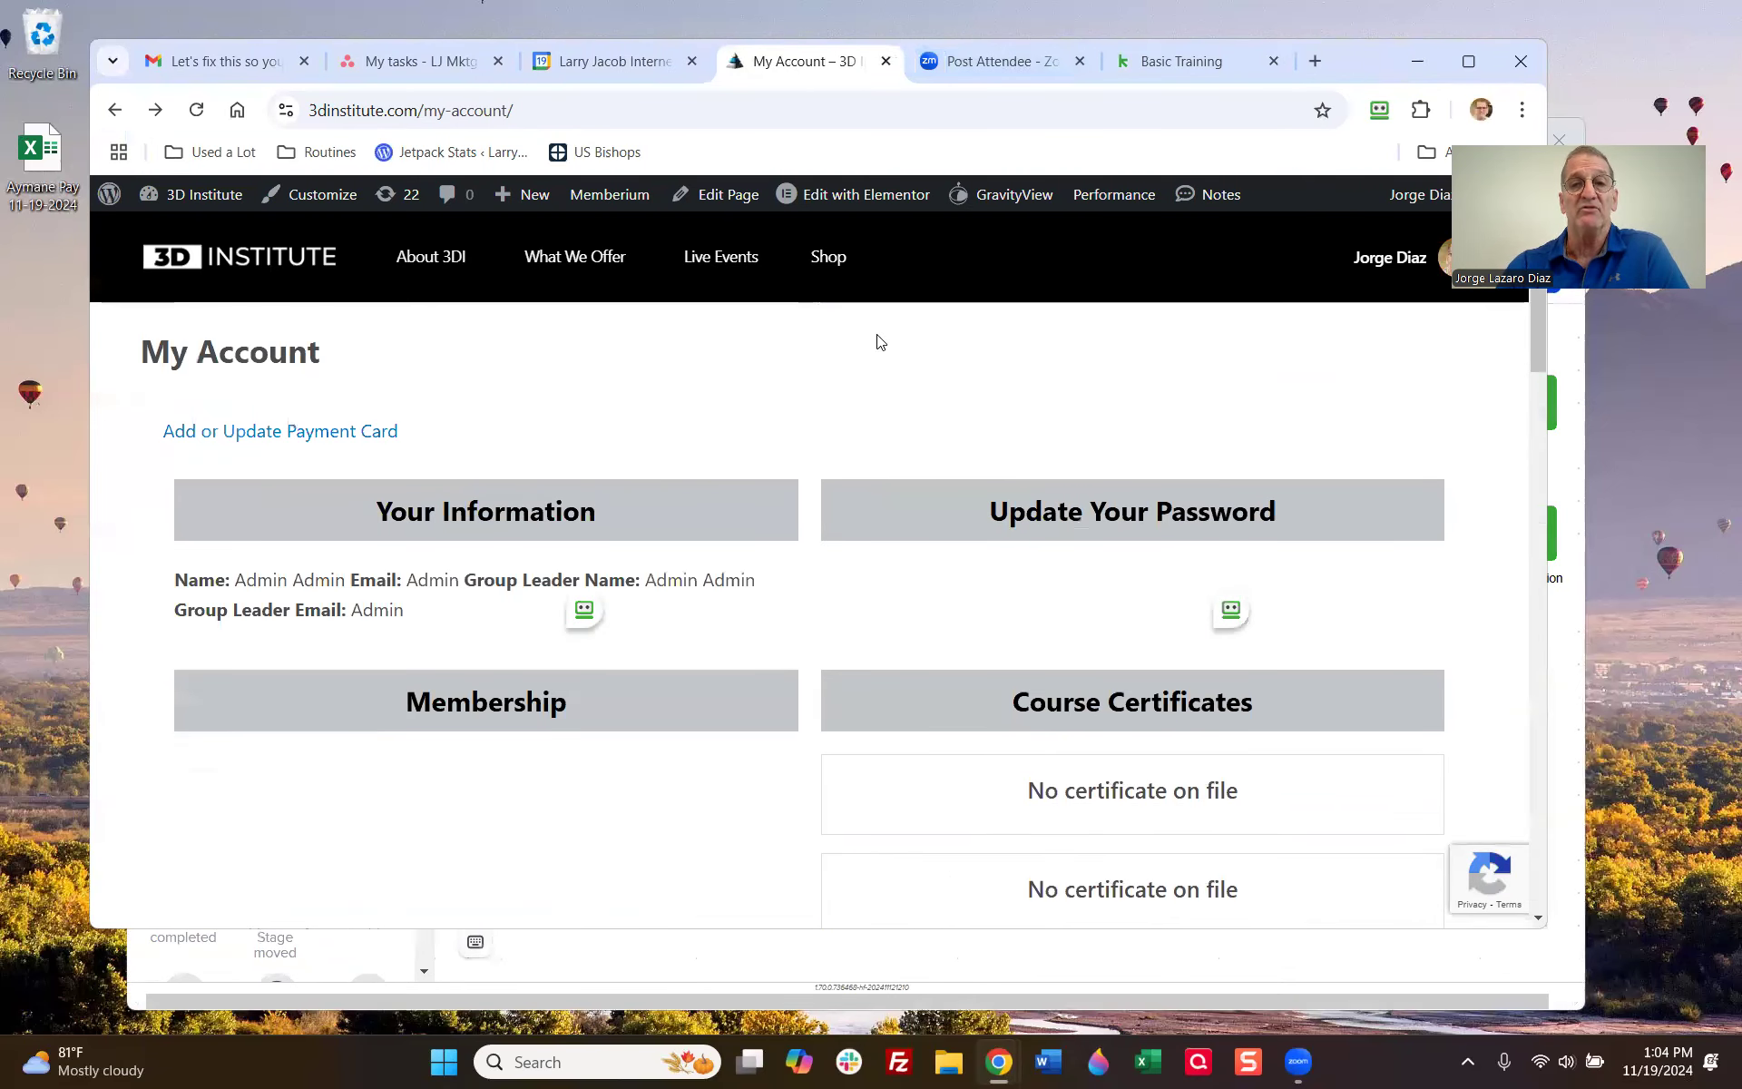
{"action": "left_click", "coordinate": [862, 198]}
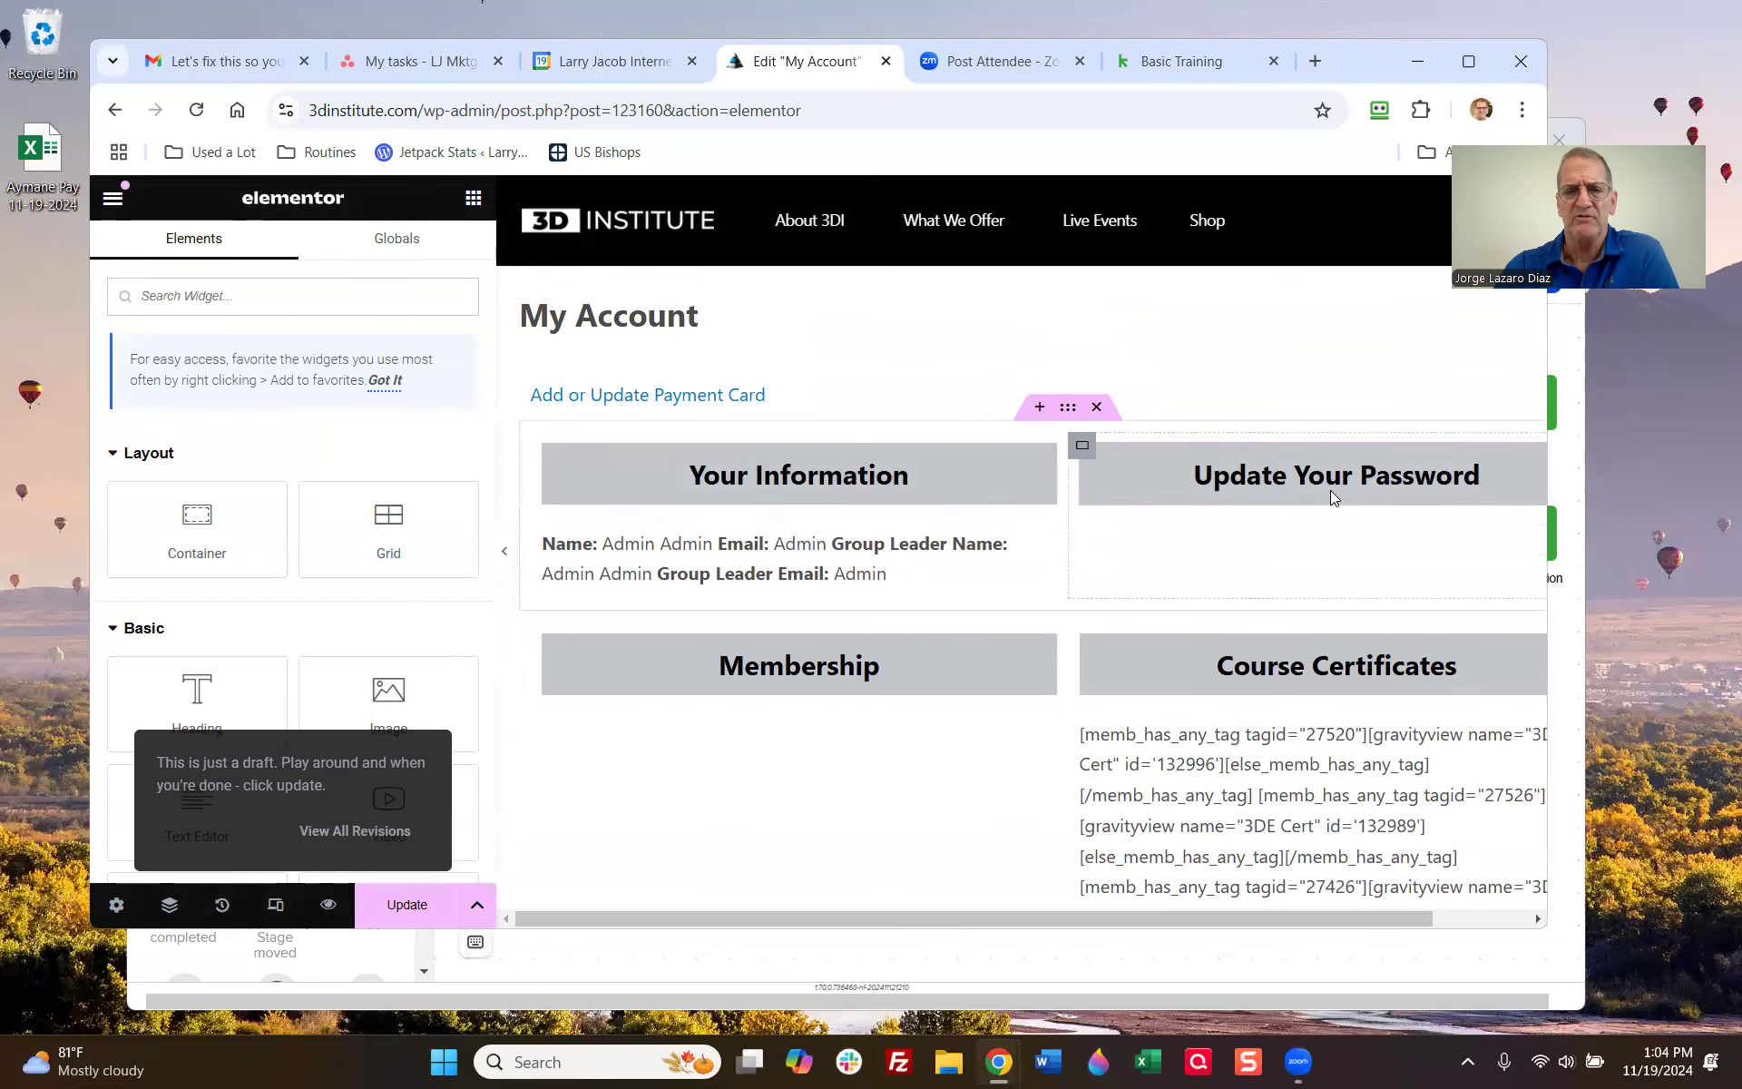
Step: Find the Add a New Card section in the page editor and inspect the shortcode in its text widget
{"action": "scroll", "coordinate": [1134, 499], "scroll_direction": "down", "scroll_amount": 3}
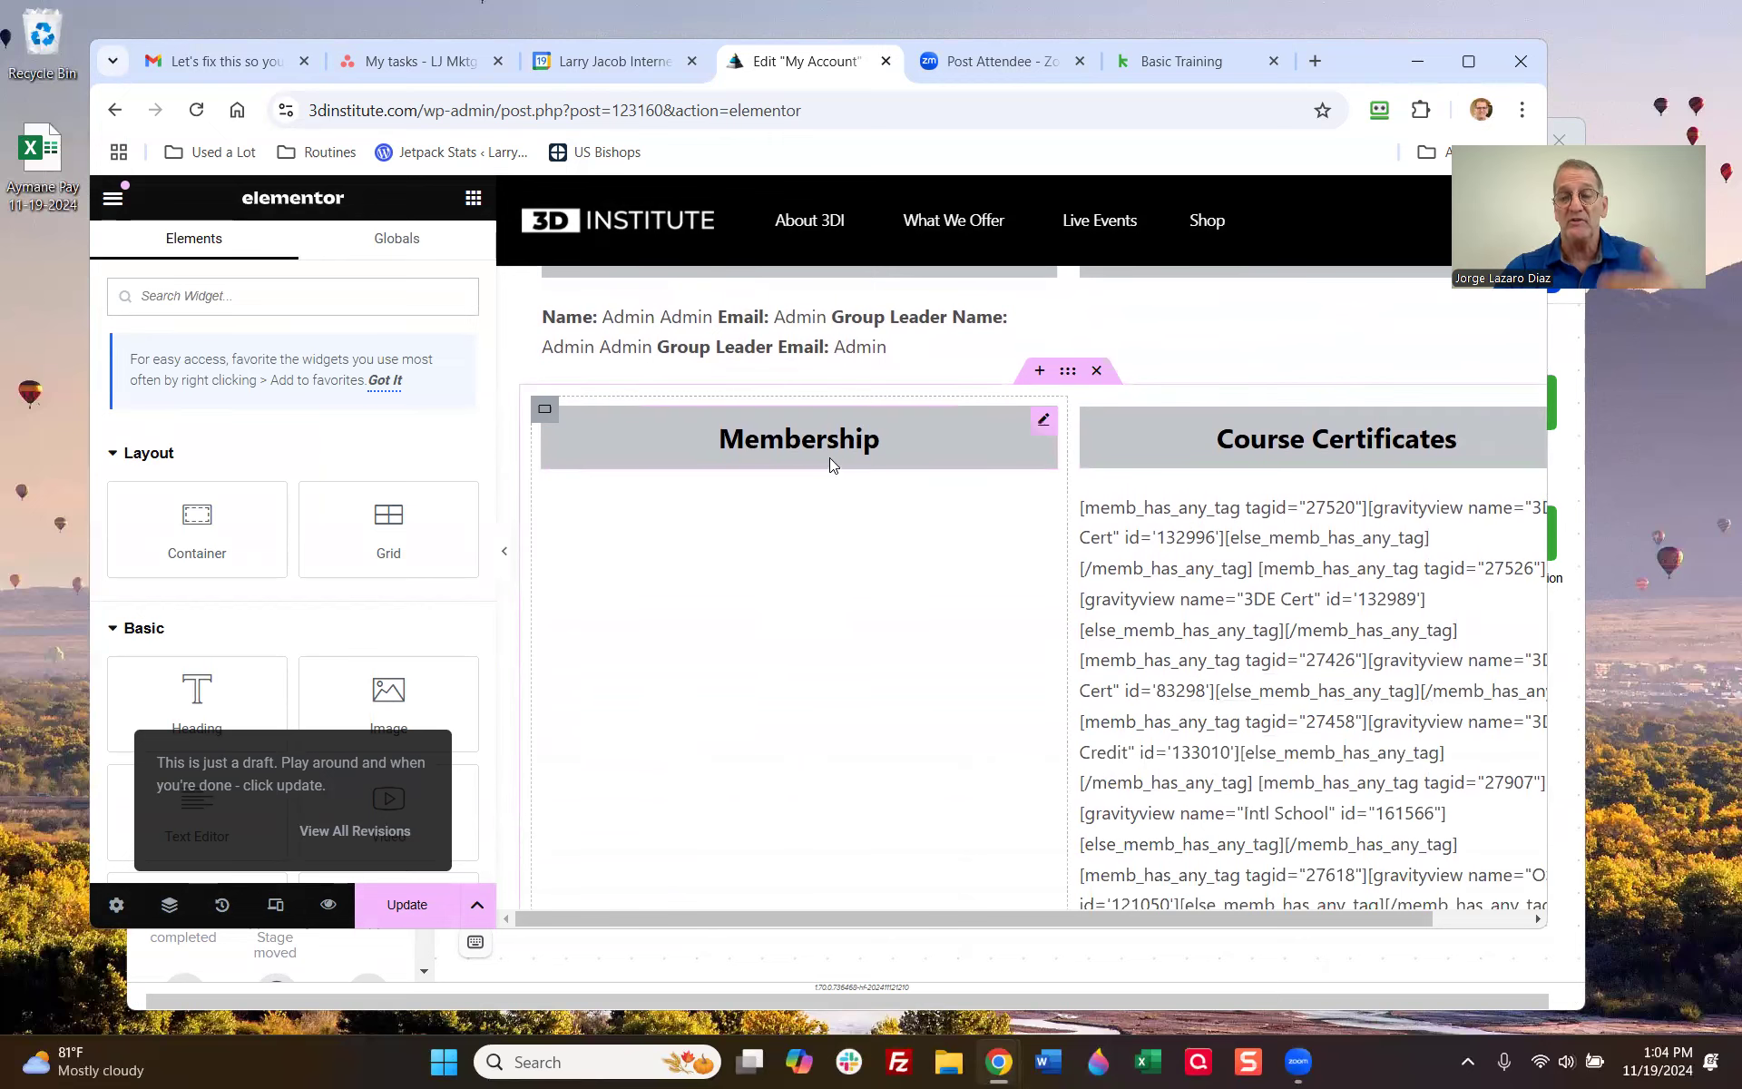
{"action": "scroll", "coordinate": [817, 445], "scroll_direction": "down", "scroll_amount": 5}
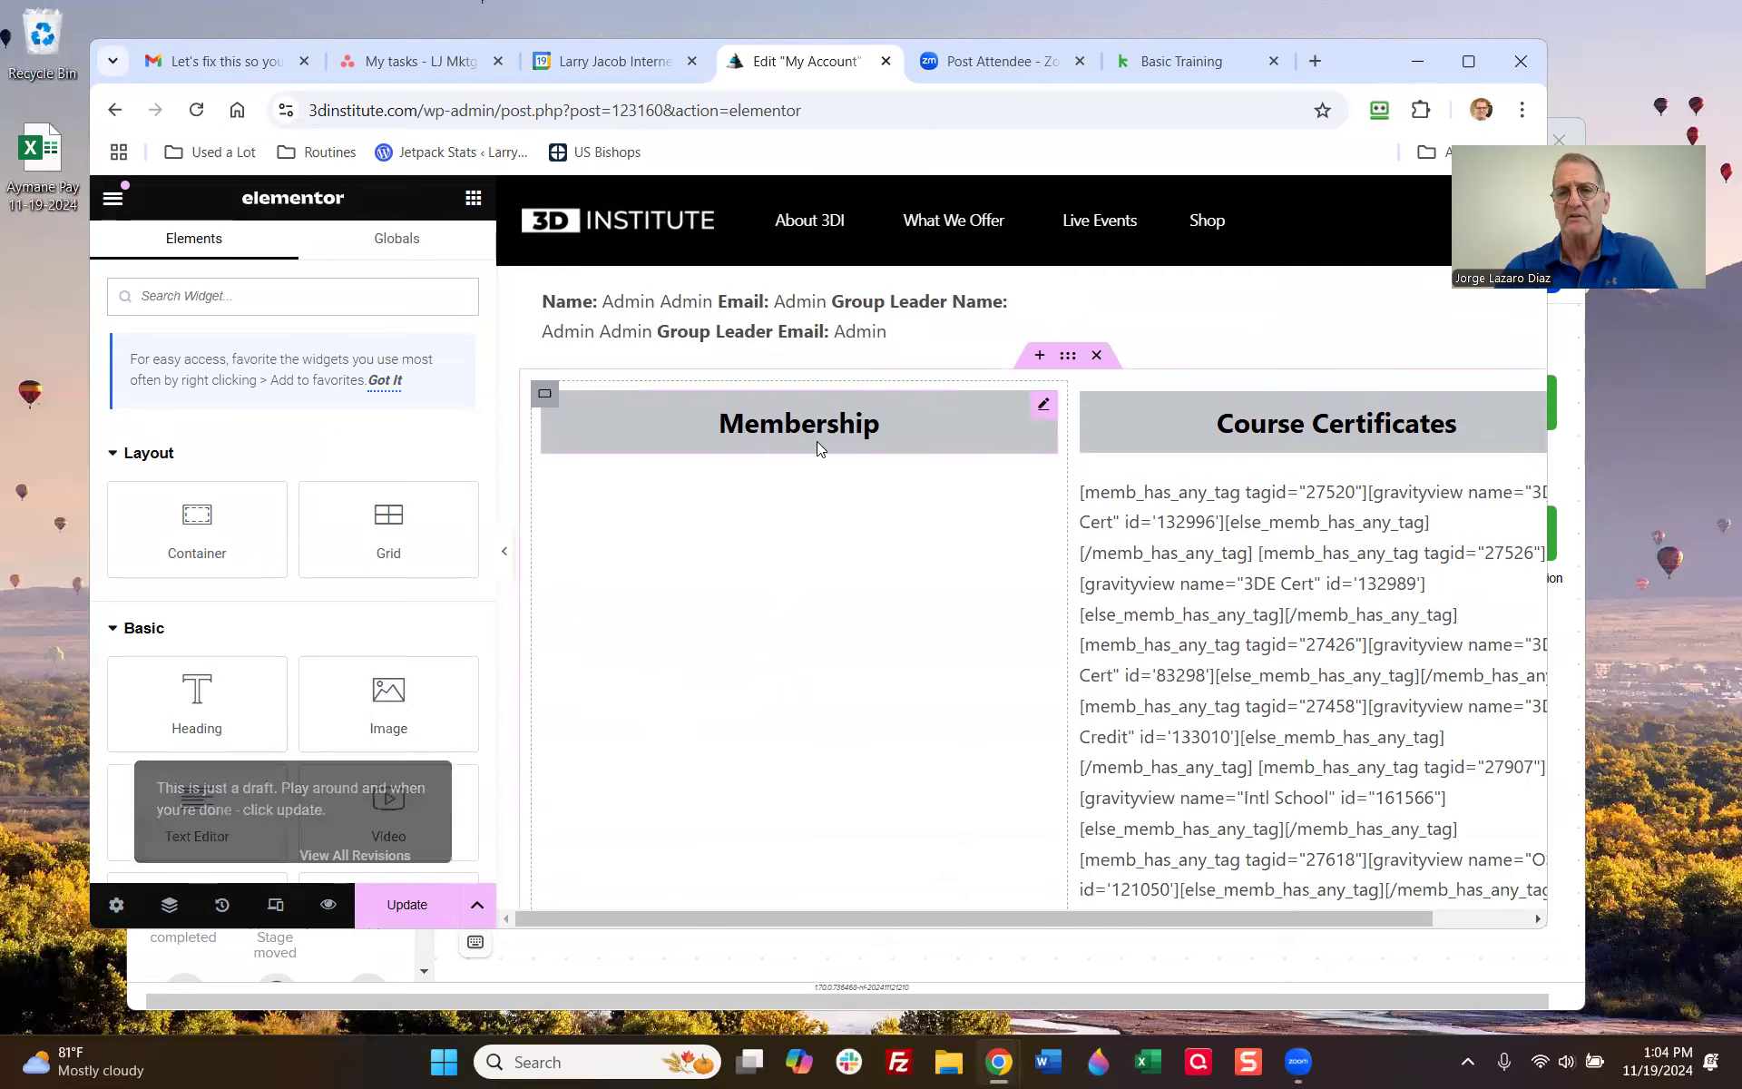
{"action": "scroll", "coordinate": [816, 450], "scroll_direction": "up", "scroll_amount": 4}
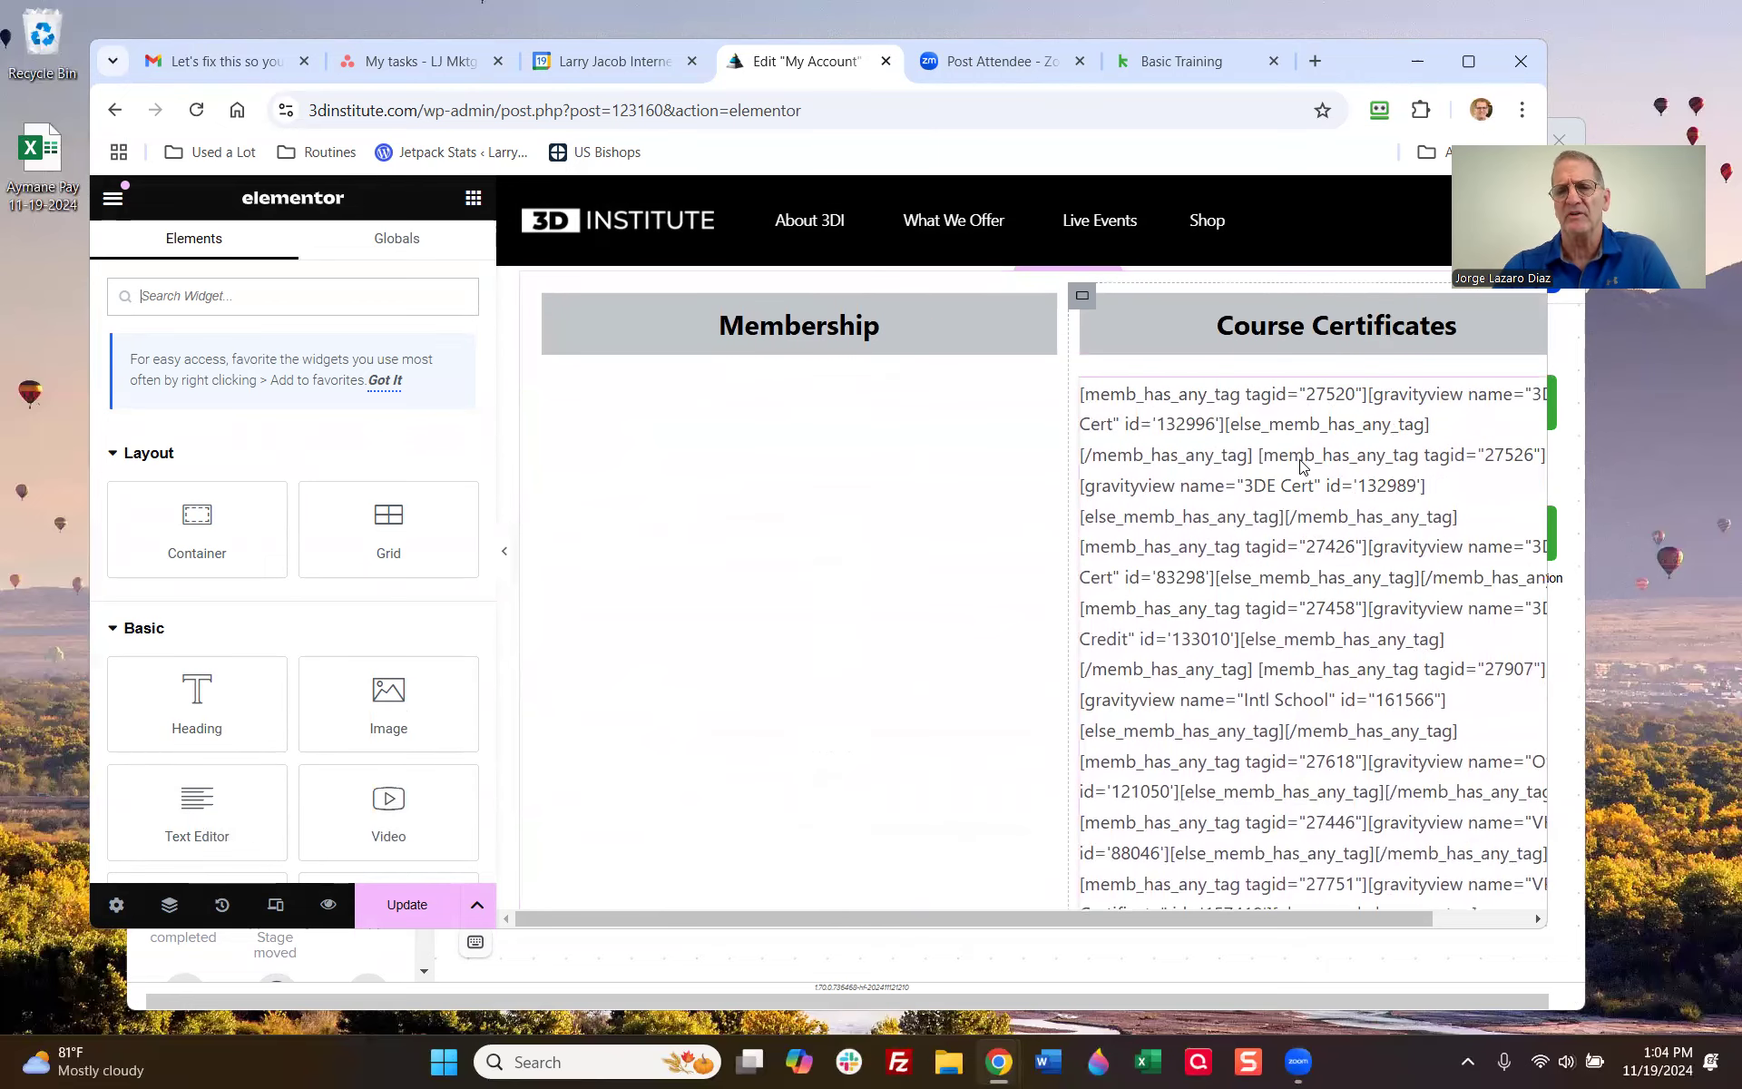
{"action": "scroll", "coordinate": [1269, 586], "scroll_direction": "down", "scroll_amount": 7}
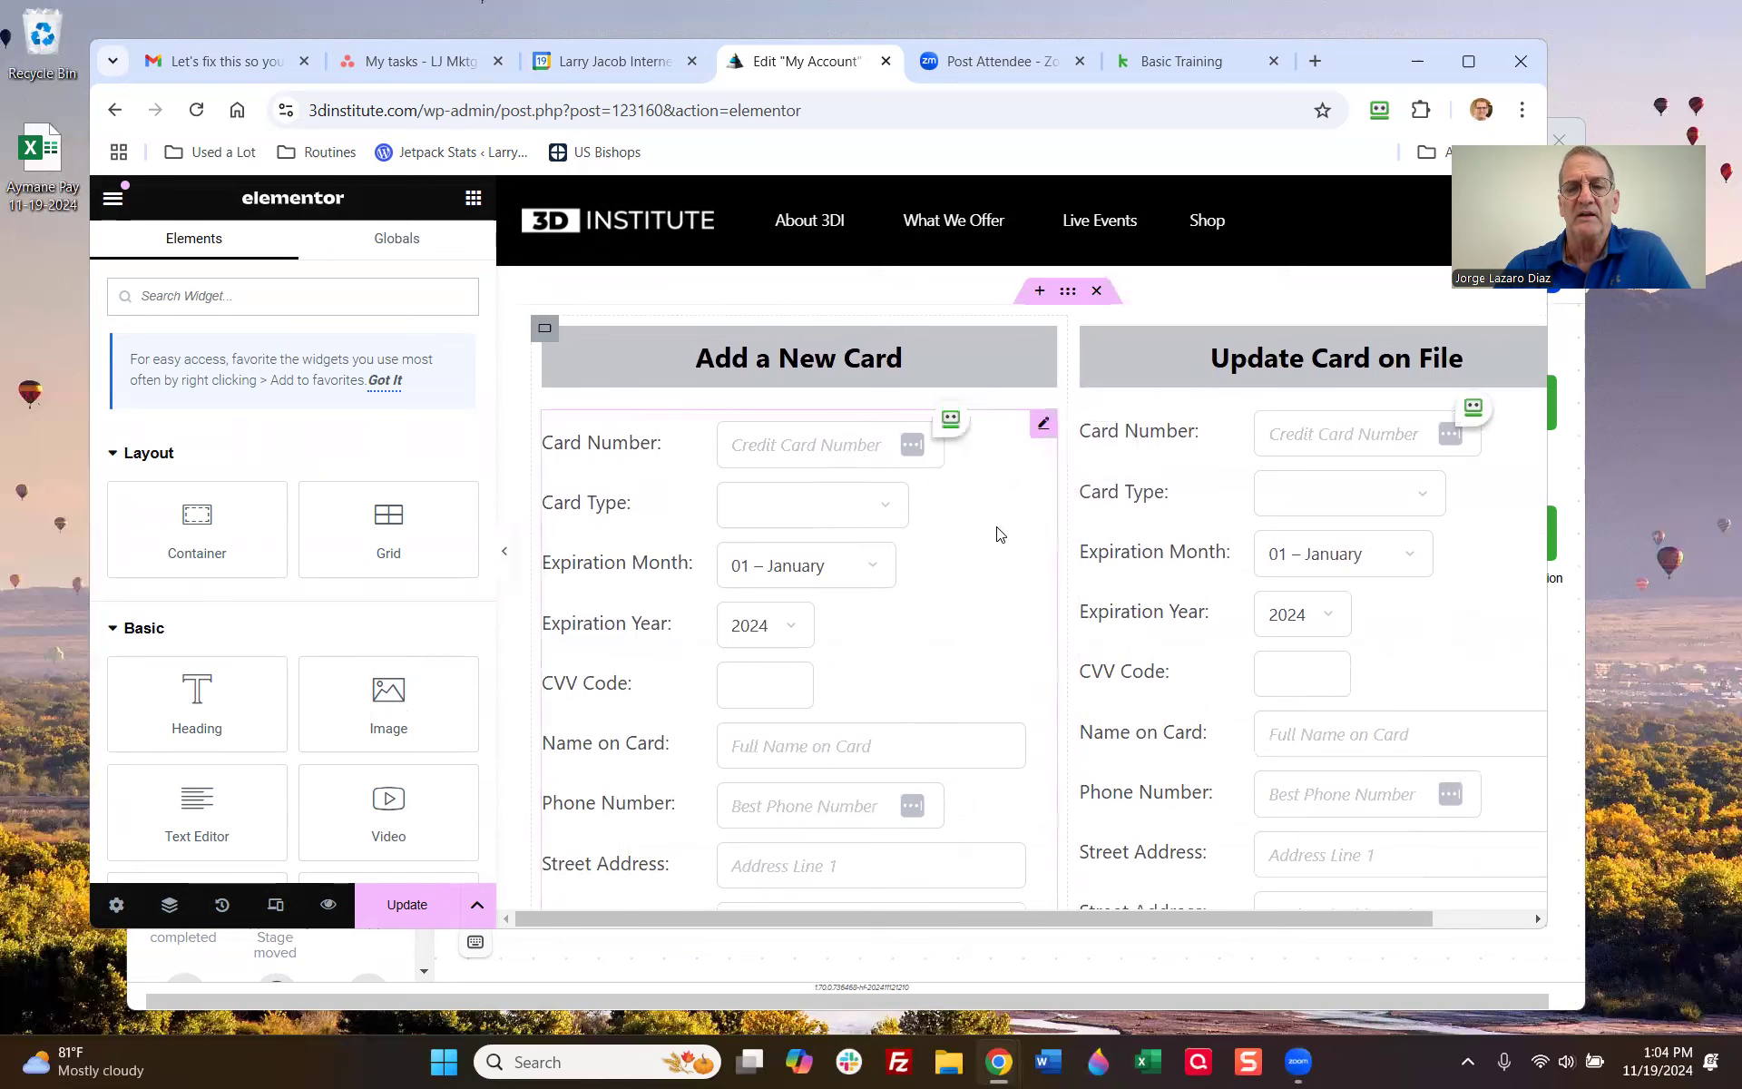
{"action": "left_click", "coordinate": [1043, 423]}
{"action": "key", "text": "ctrl+a"}
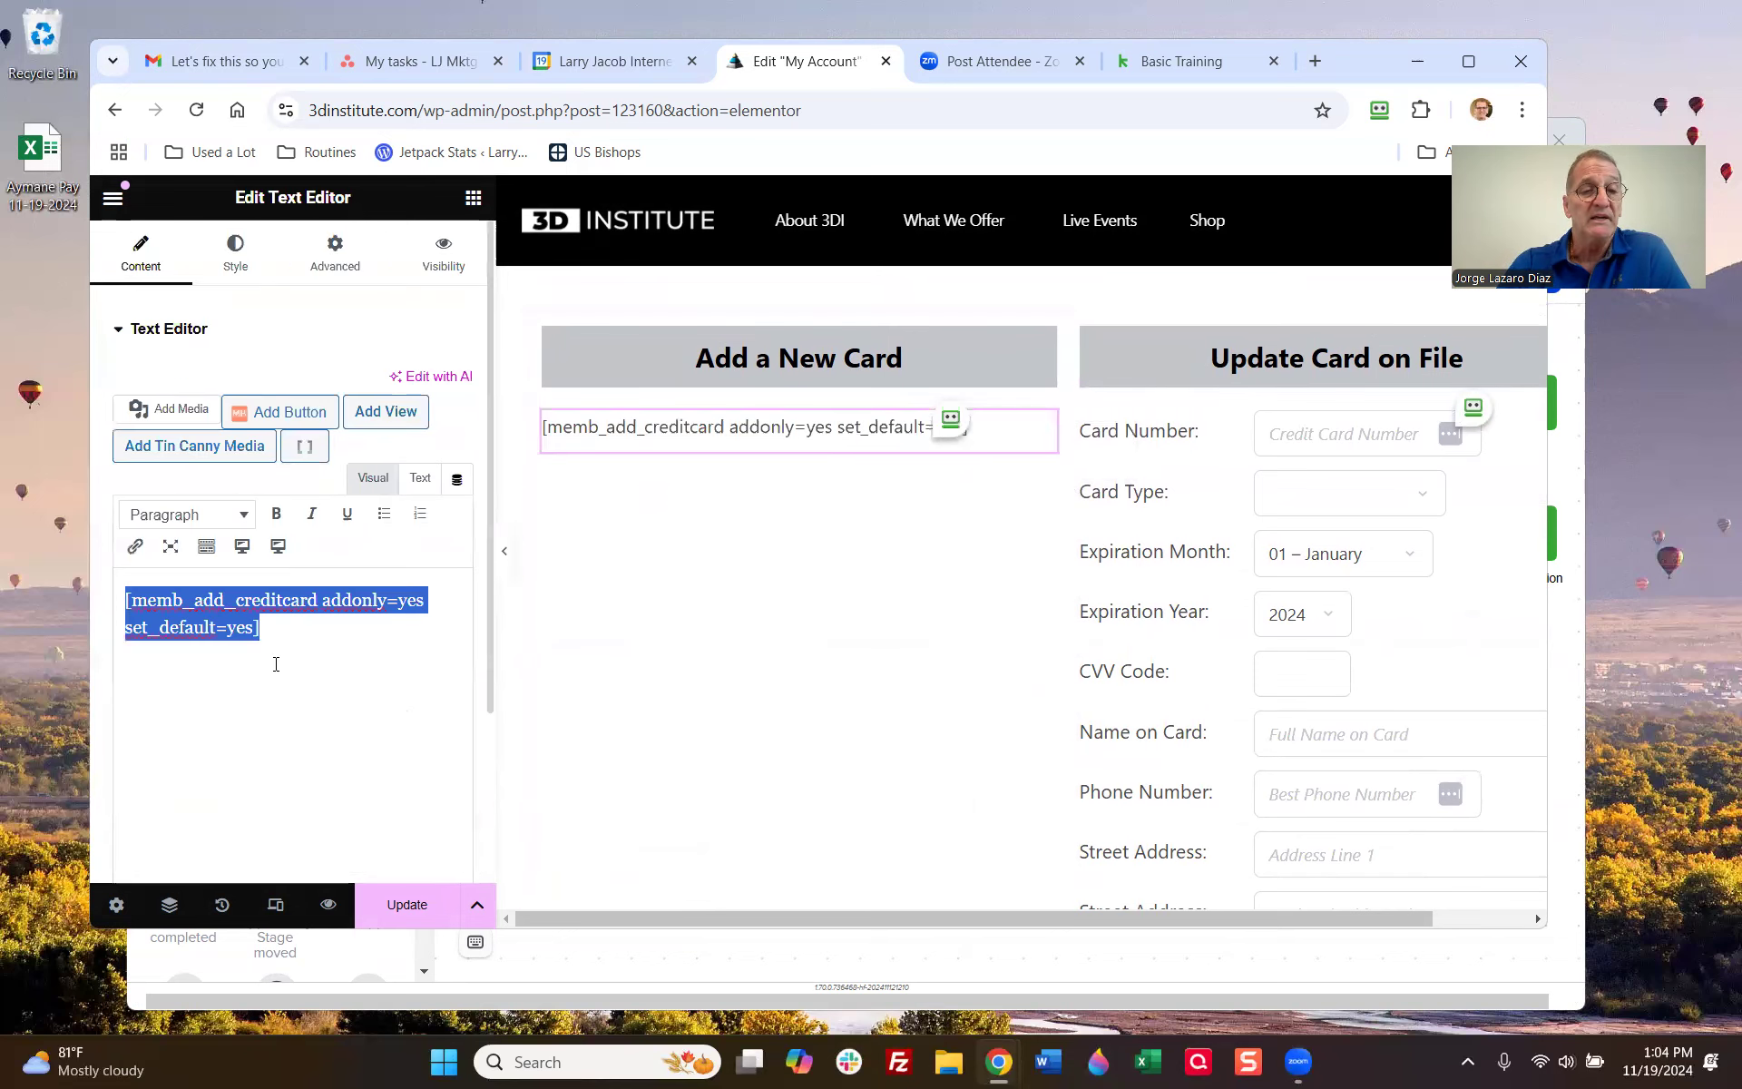
{"action": "left_click", "coordinate": [283, 653]}
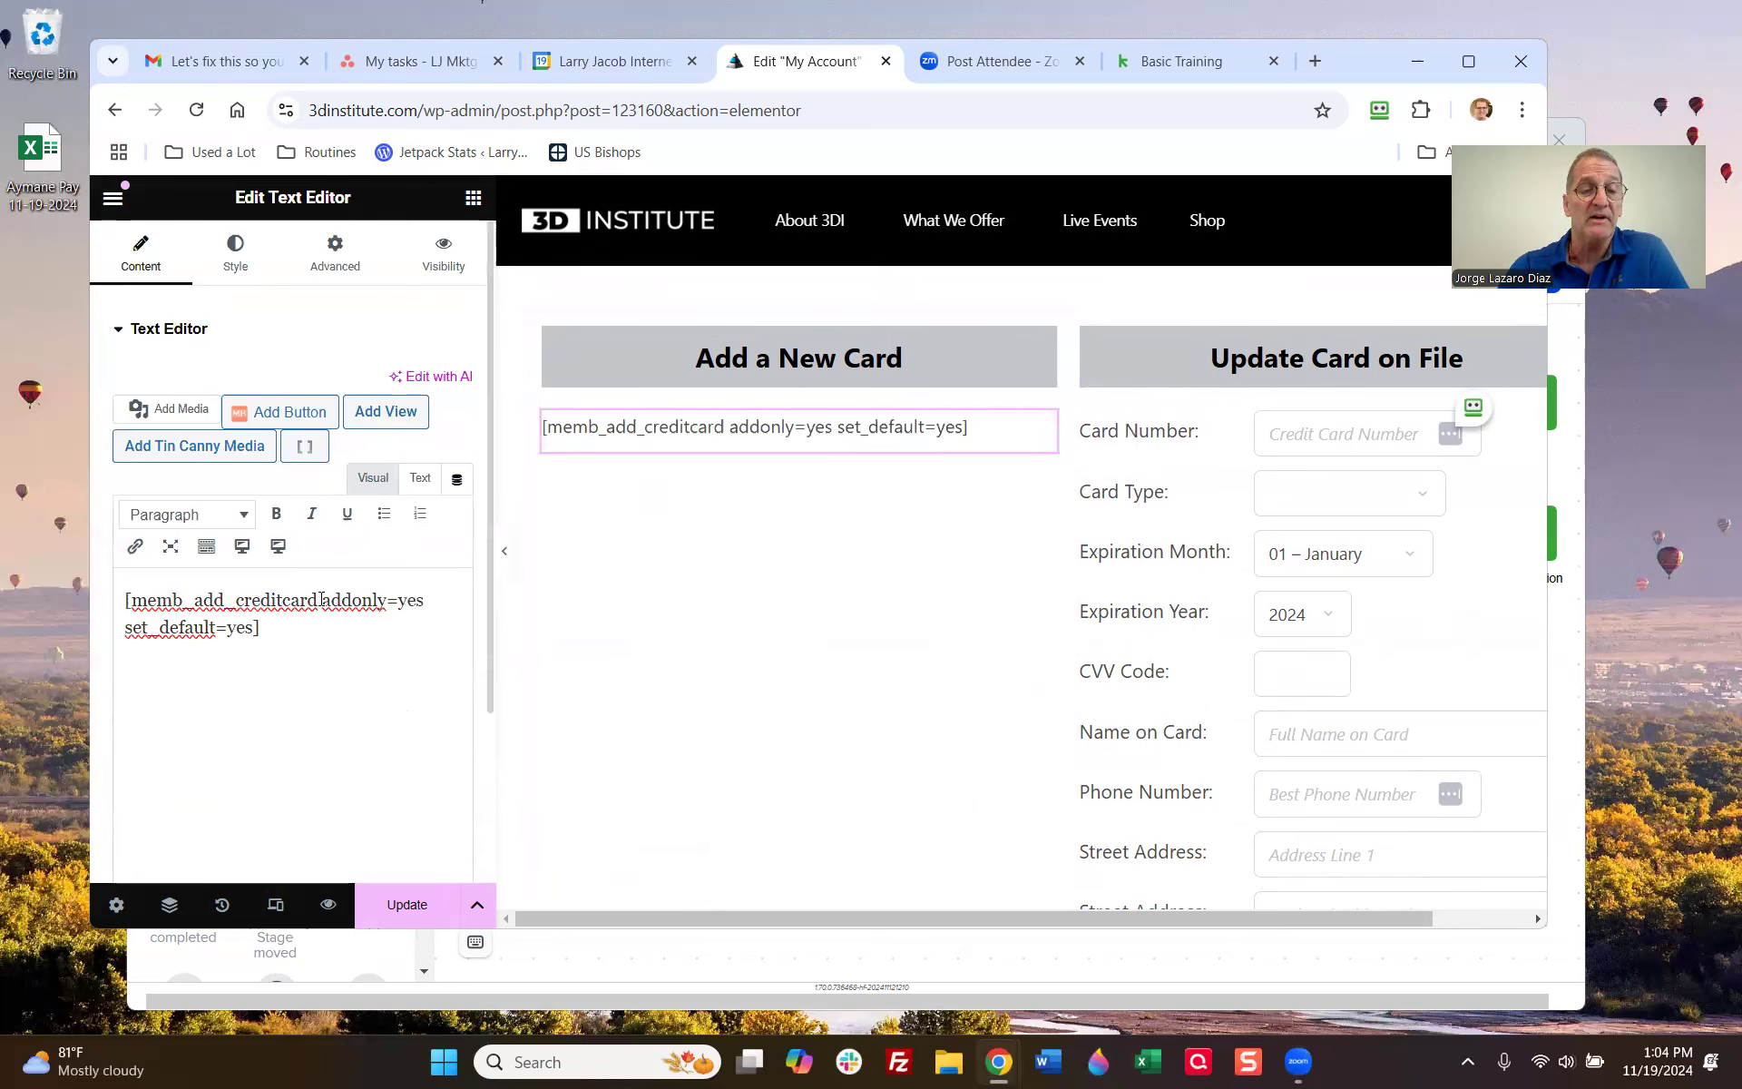
Step: Highlight the addonly=yes option in the Add a New Card shortcode, view its form on the incognito My Account page, and return to the editor
{"action": "mouse_move", "coordinate": [326, 600]}
{"action": "left_mouse_down"}
{"action": "mouse_move", "coordinate": [431, 593]}
{"action": "mouse_move", "coordinate": [321, 601]}
{"action": "left_mouse_up"}
{"action": "left_click", "coordinate": [355, 652]}
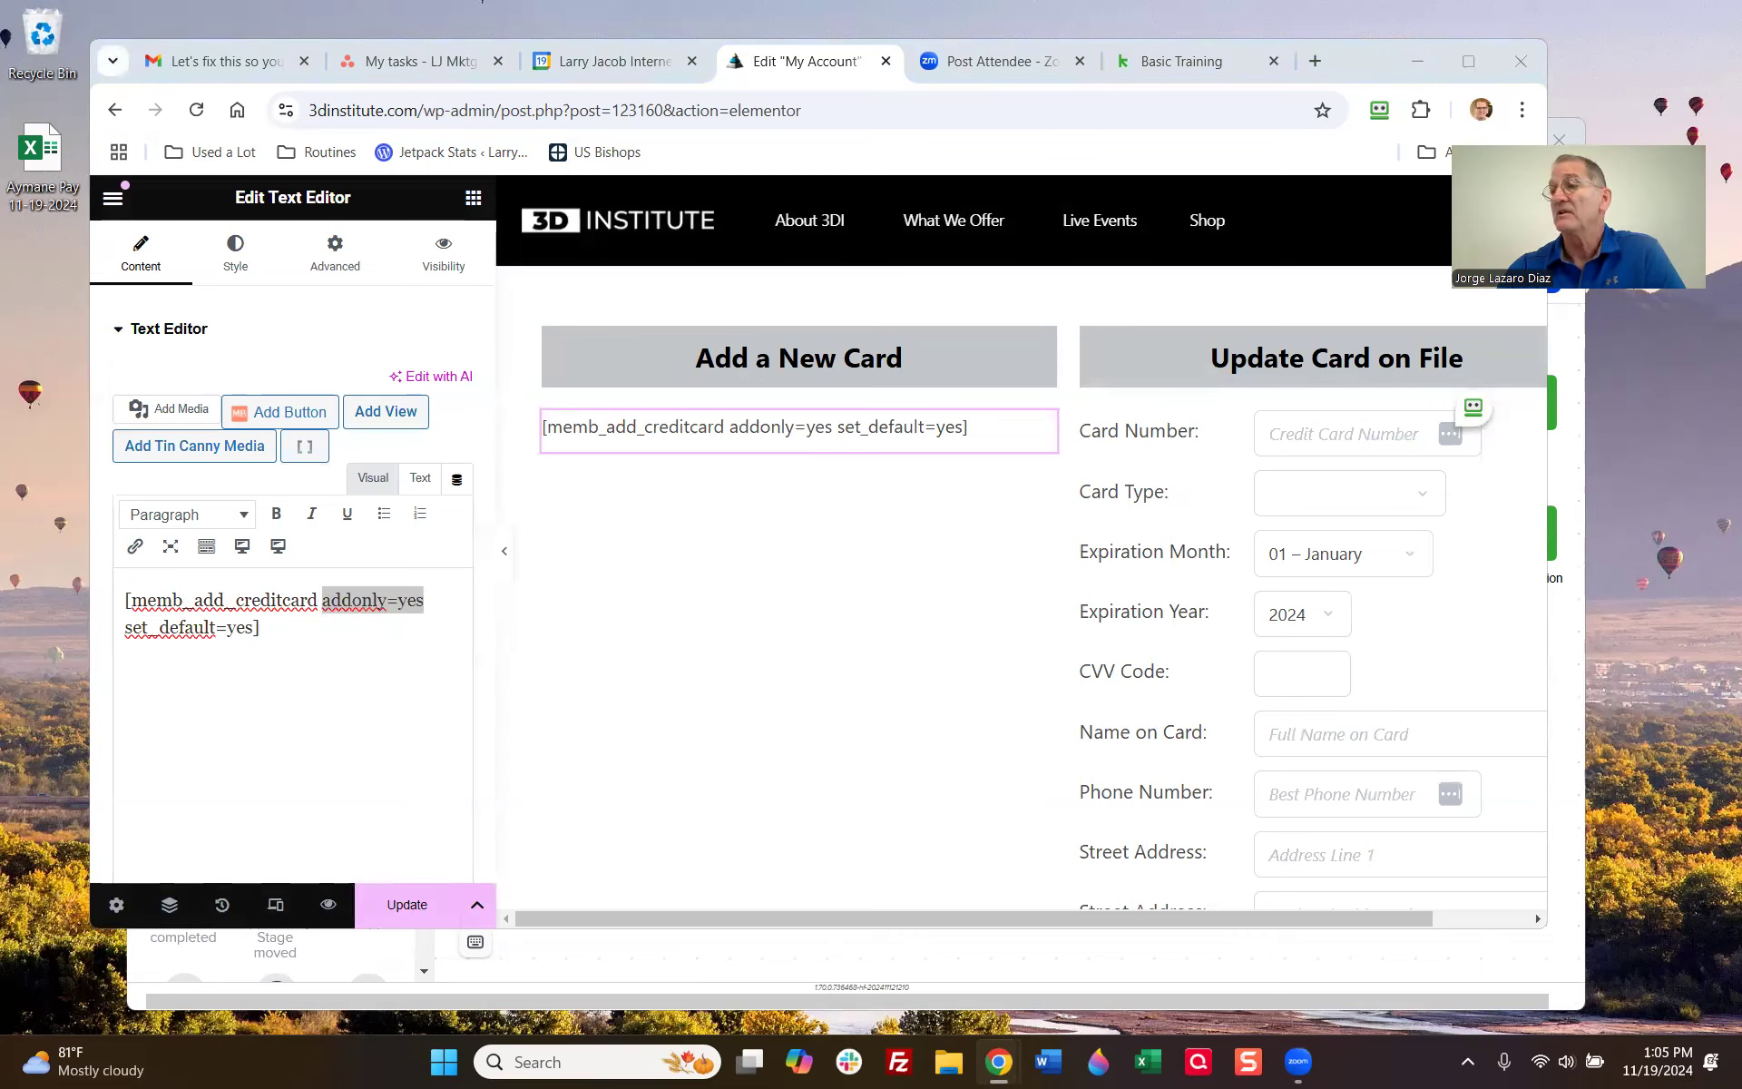
{"action": "key", "text": "alt+Tab"}
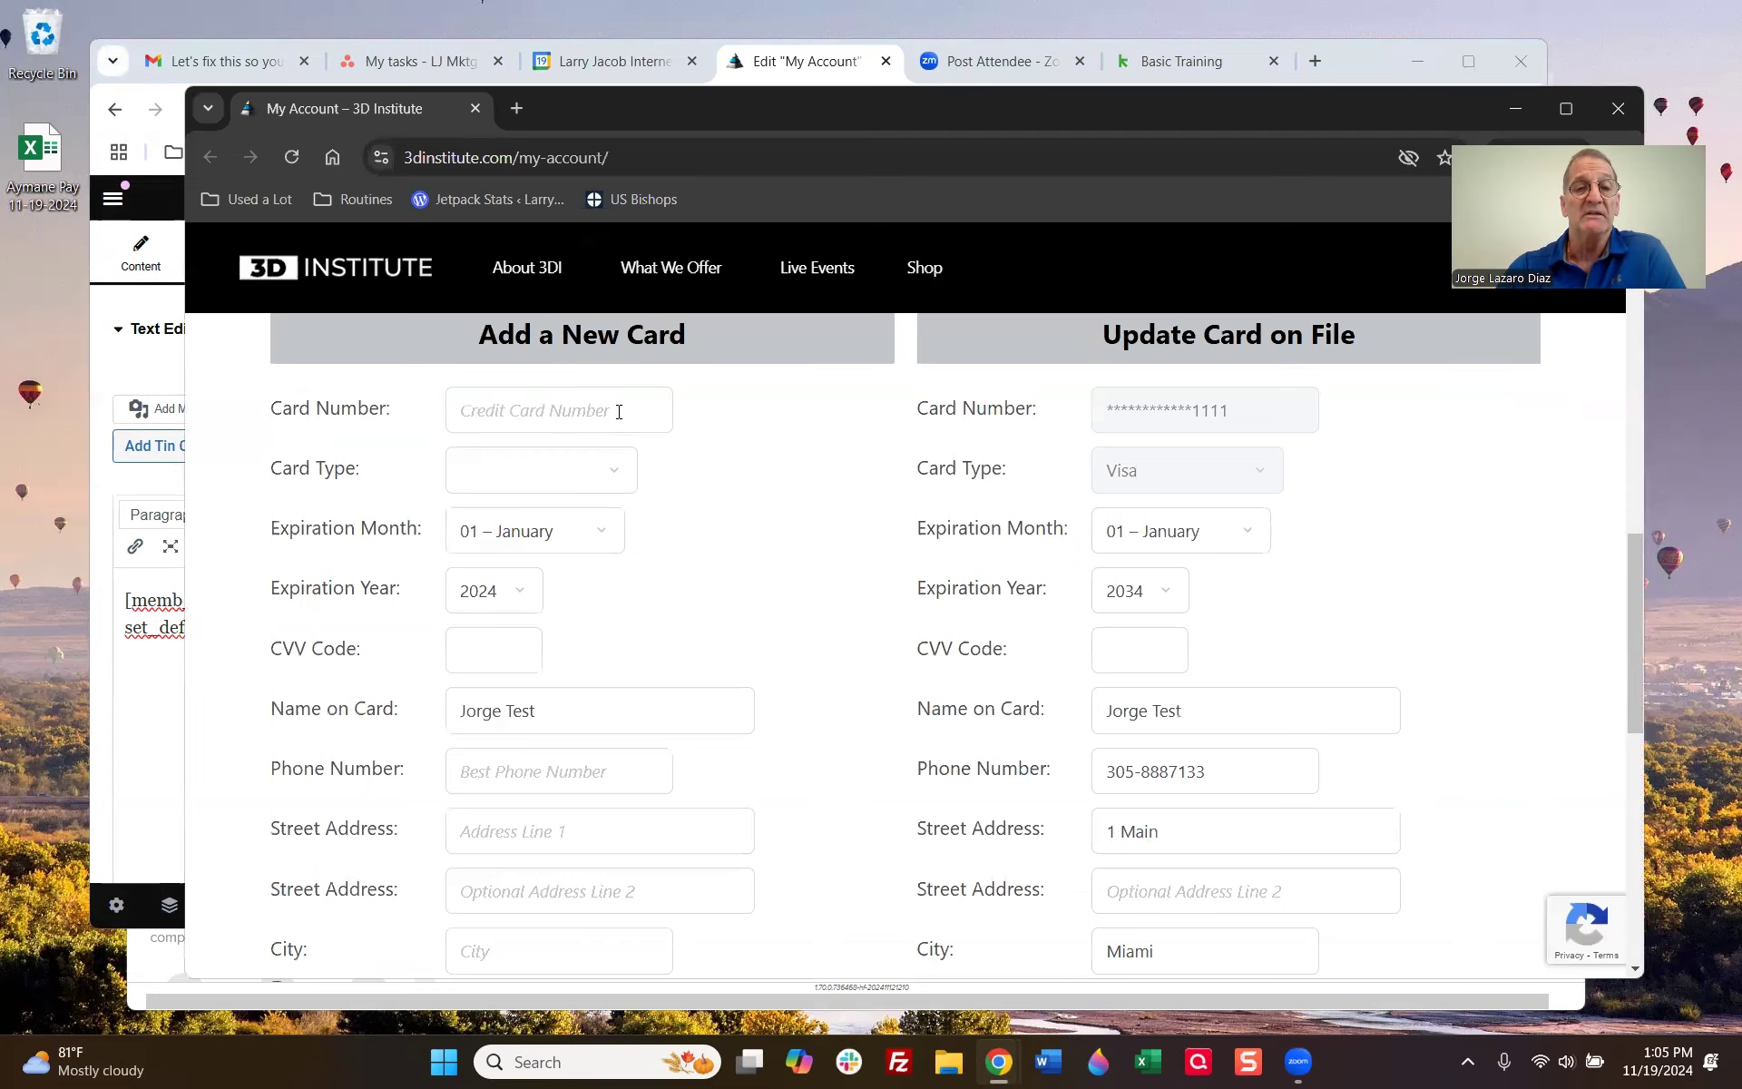
{"action": "scroll", "coordinate": [619, 411], "scroll_direction": "up", "scroll_amount": 1}
{"action": "scroll", "coordinate": [508, 517], "scroll_direction": "down", "scroll_amount": 1}
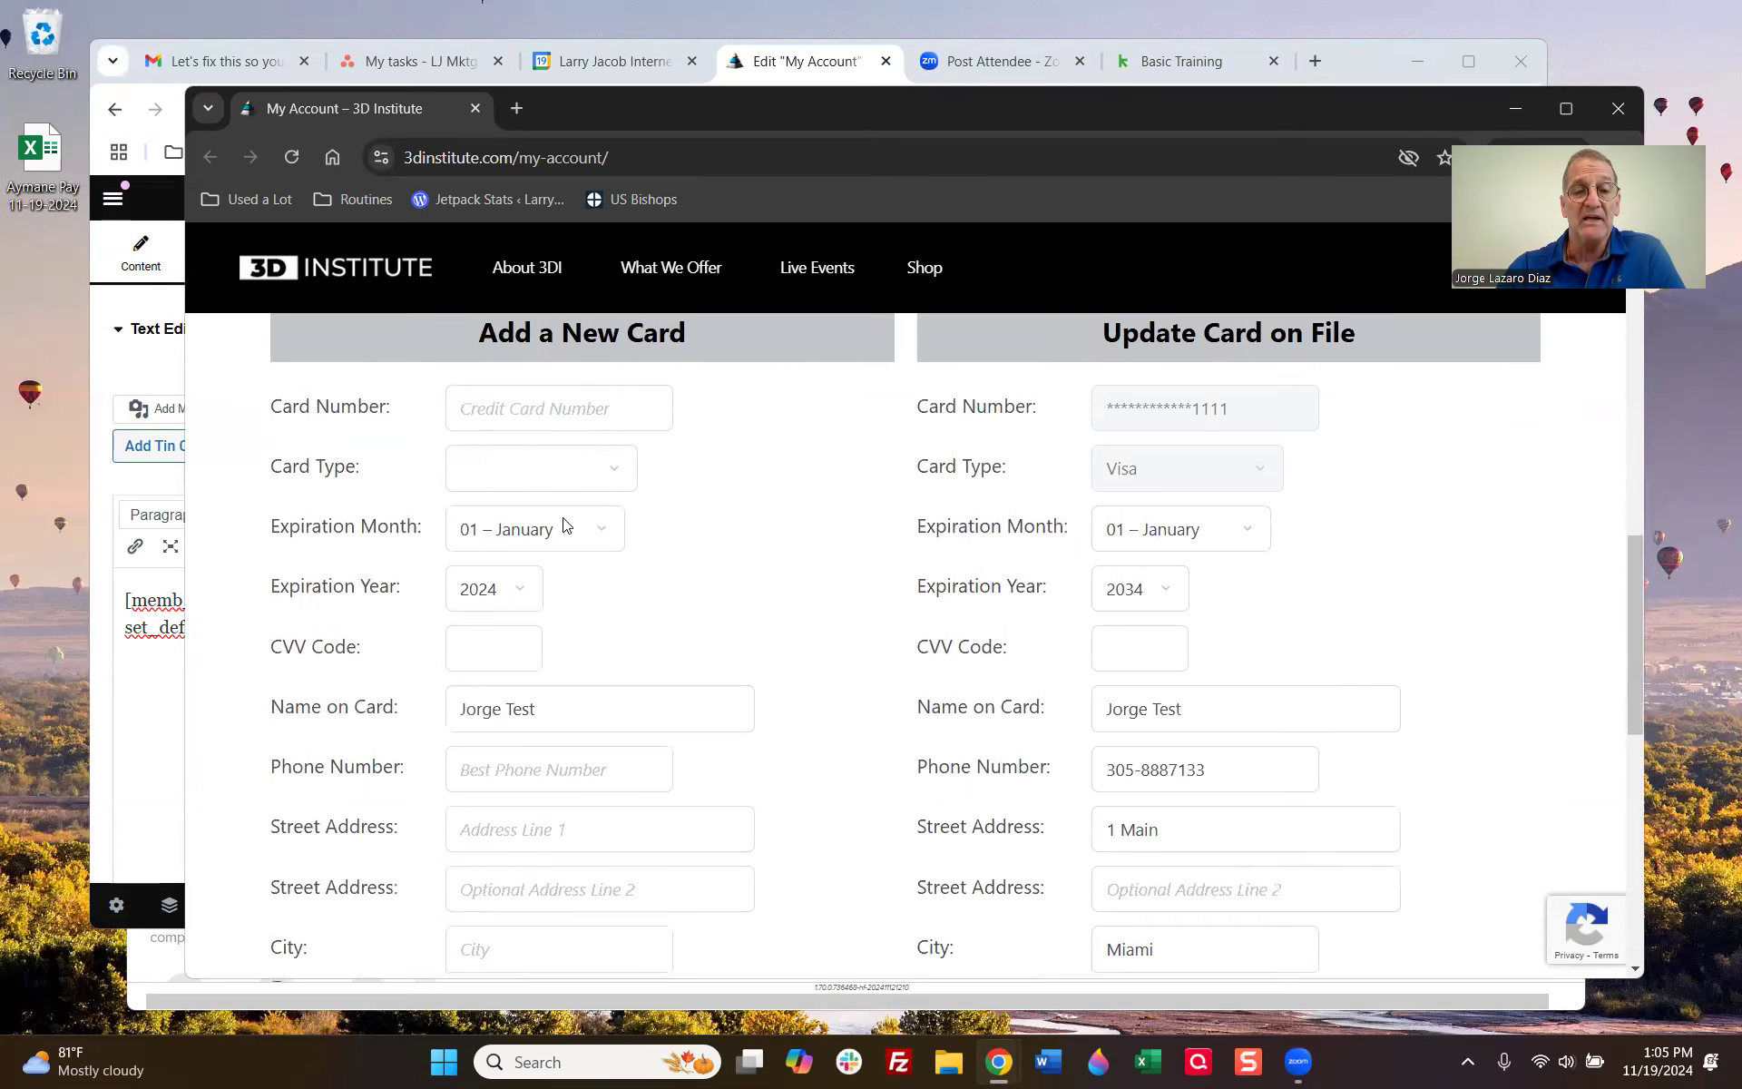
{"action": "scroll", "coordinate": [567, 521], "scroll_direction": "down", "scroll_amount": 3}
{"action": "scroll", "coordinate": [573, 494], "scroll_direction": "up", "scroll_amount": 3}
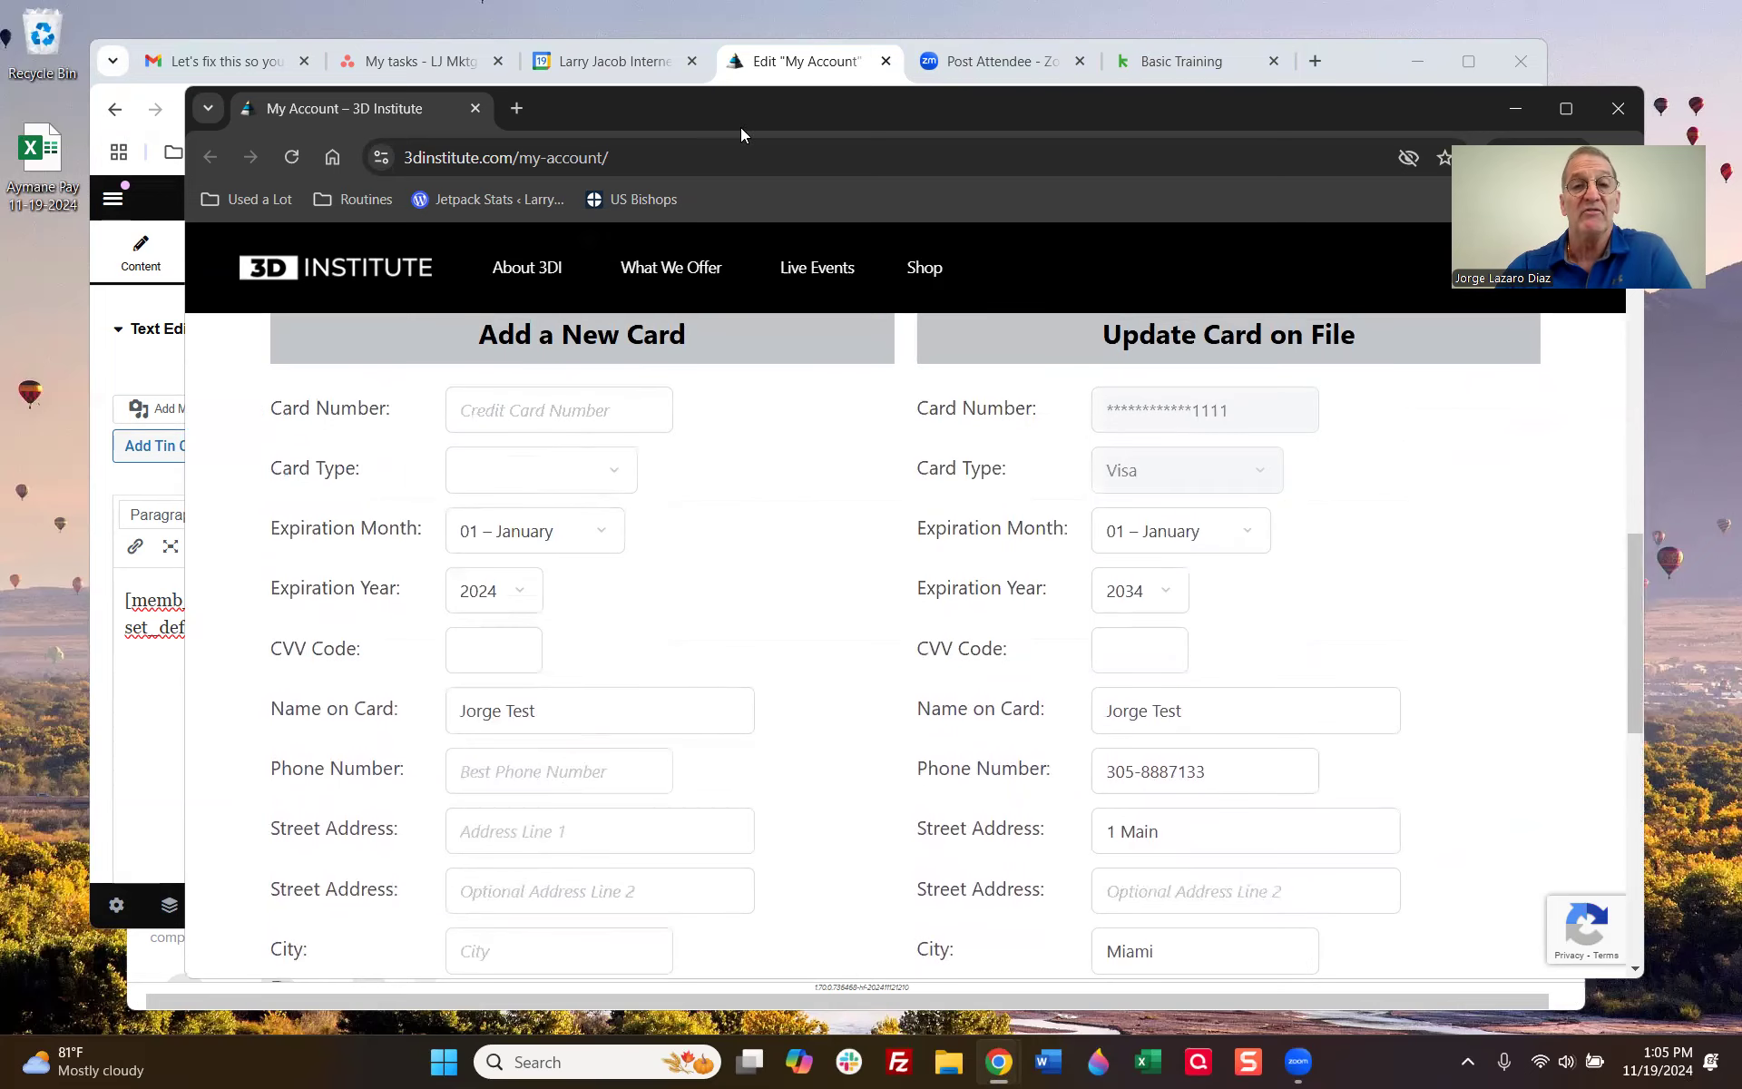
{"action": "key", "text": "ctrl+w"}
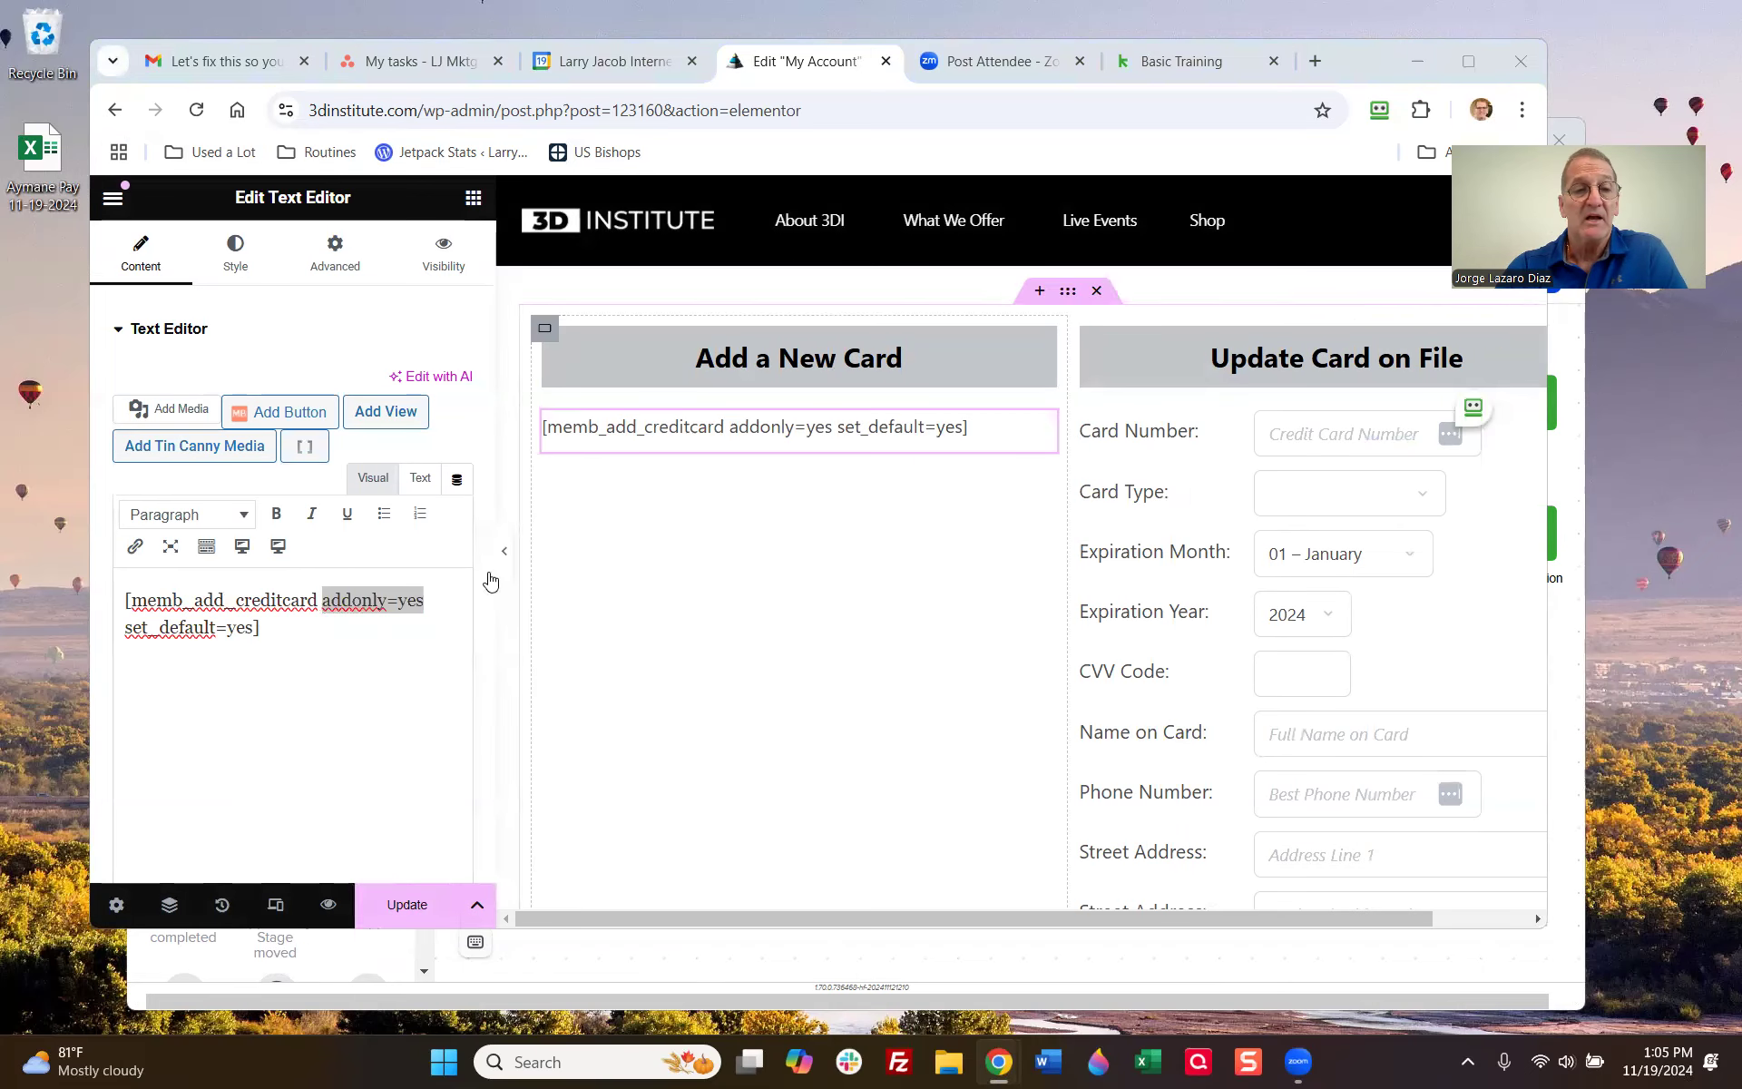
Step: Compare the shortcode in the Update Card on File text widget with the one under Add a New Card
{"action": "left_click", "coordinate": [1508, 447]}
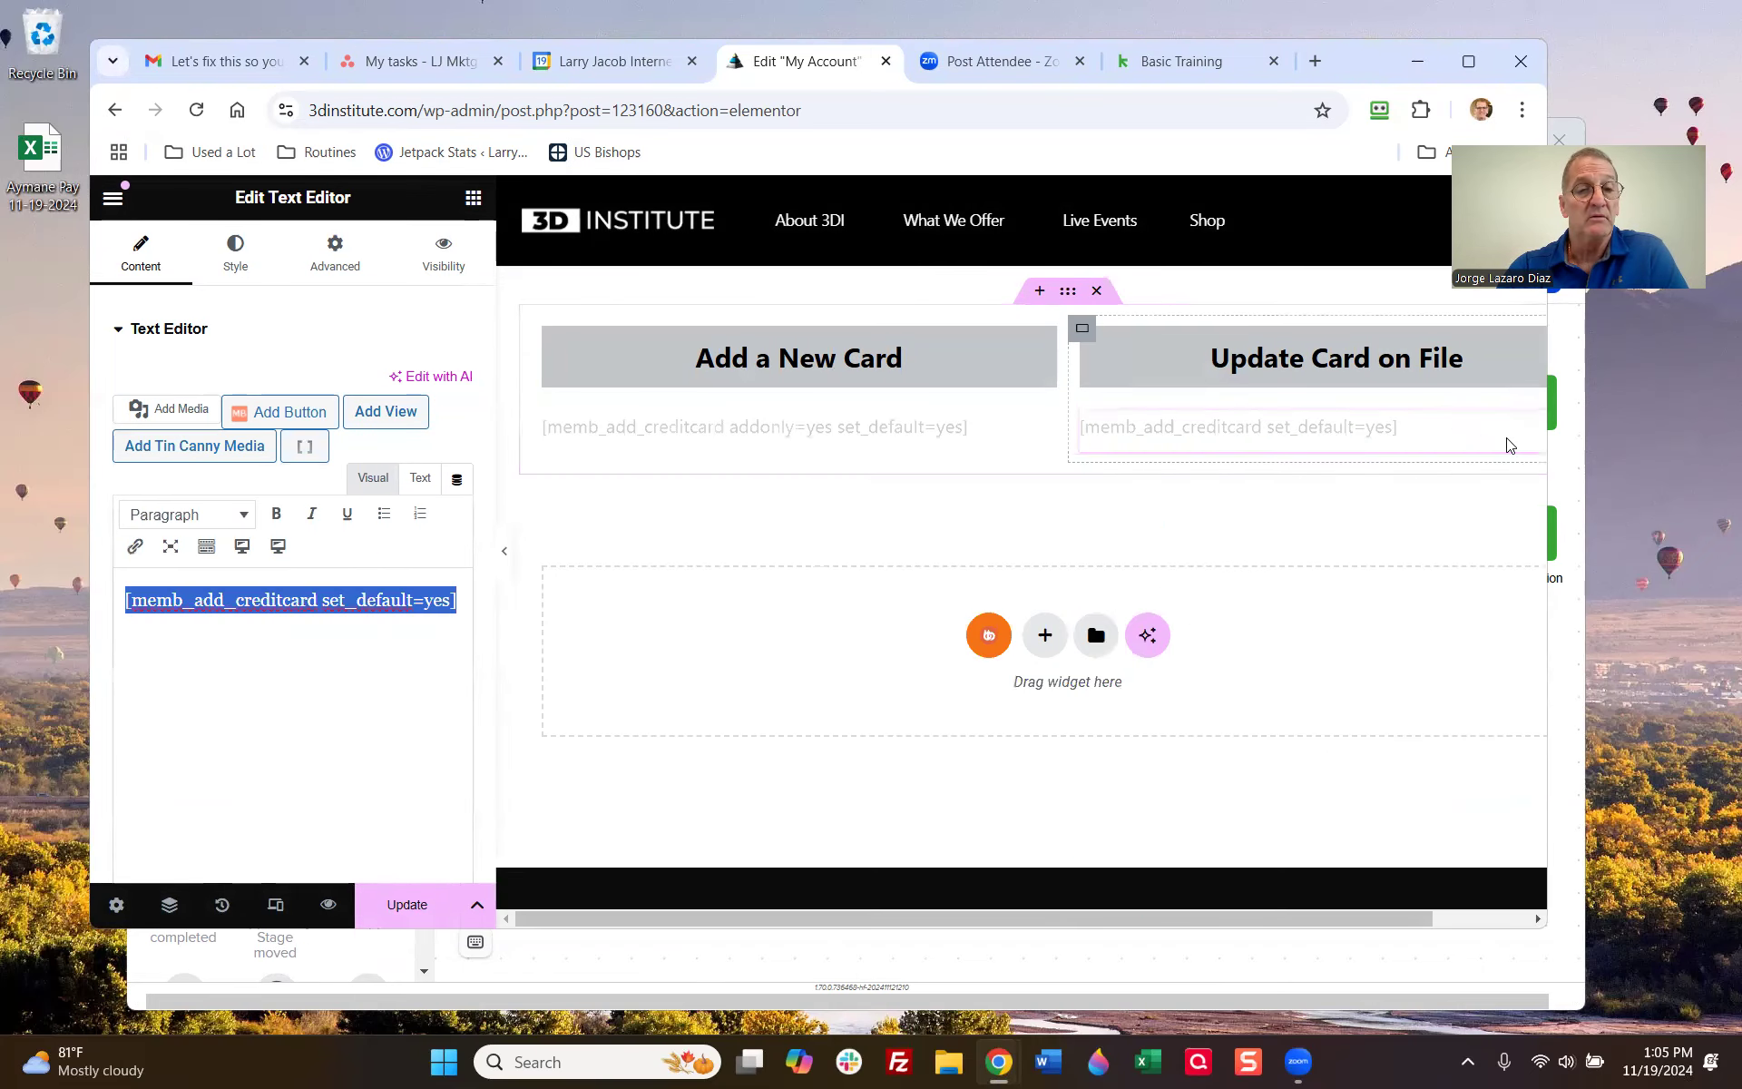
{"action": "left_click", "coordinate": [301, 617]}
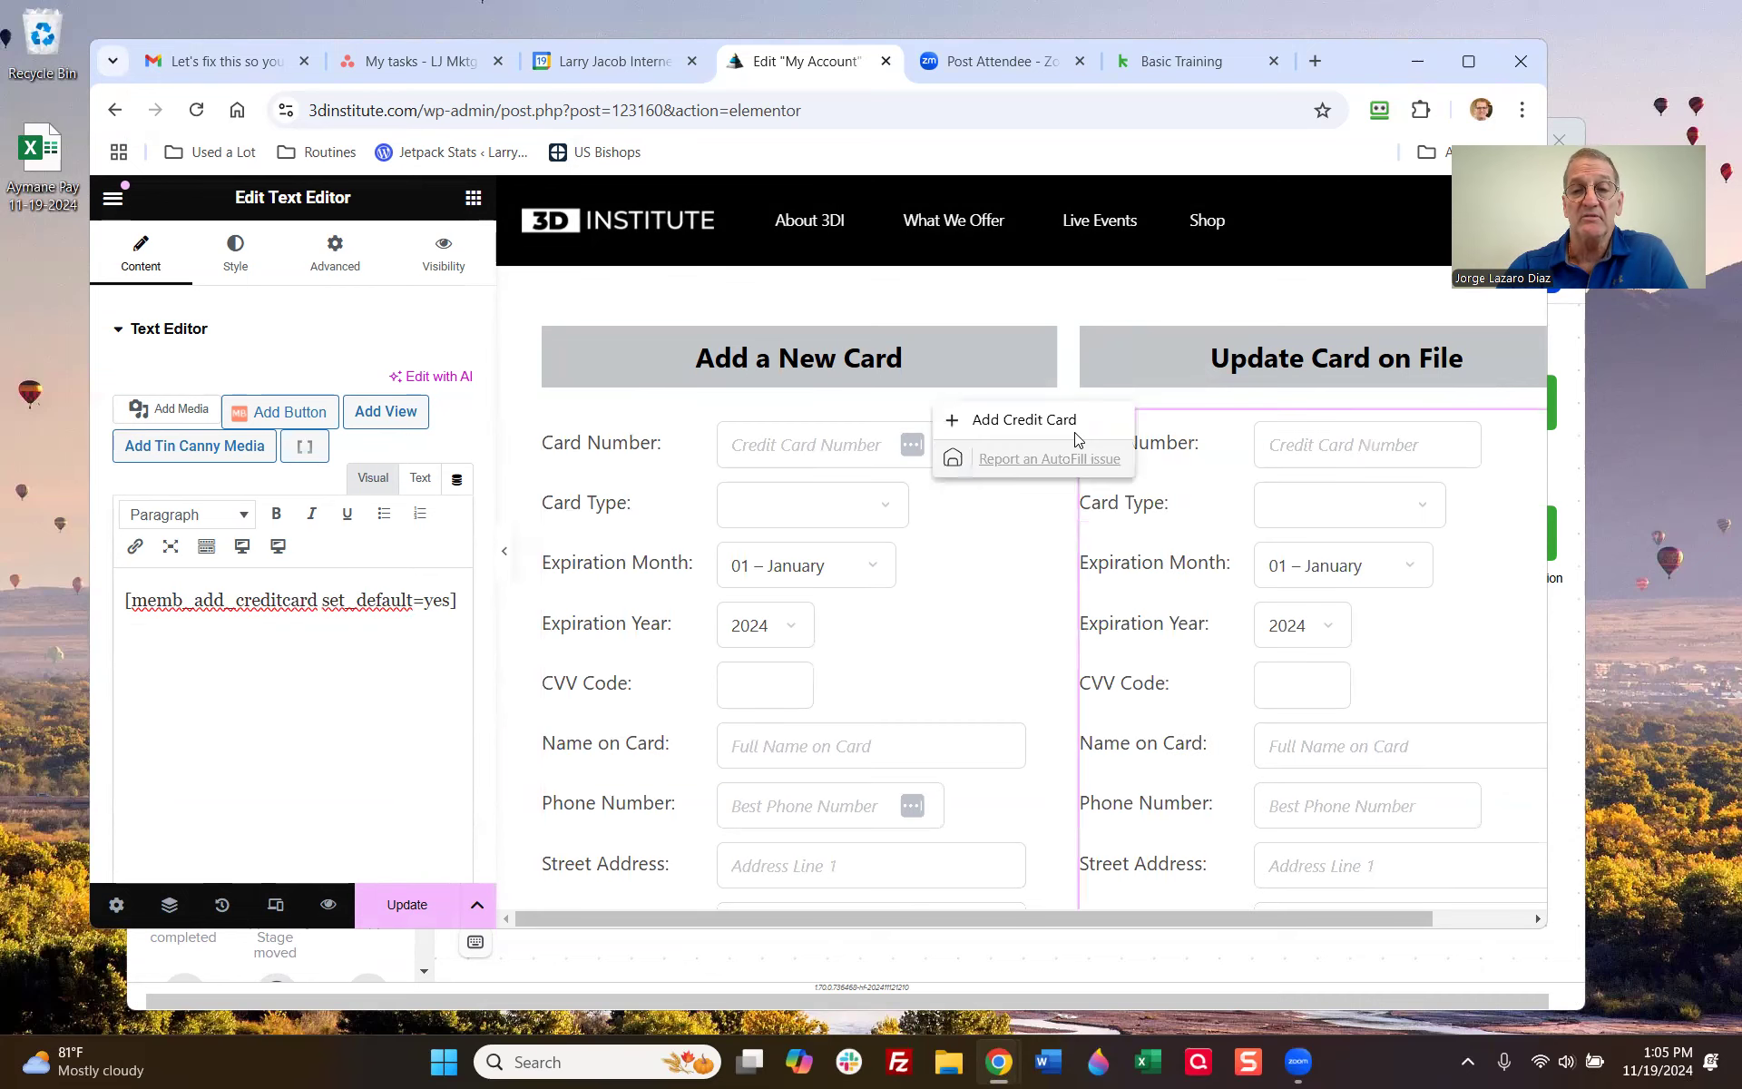
{"action": "left_click", "coordinate": [1018, 488]}
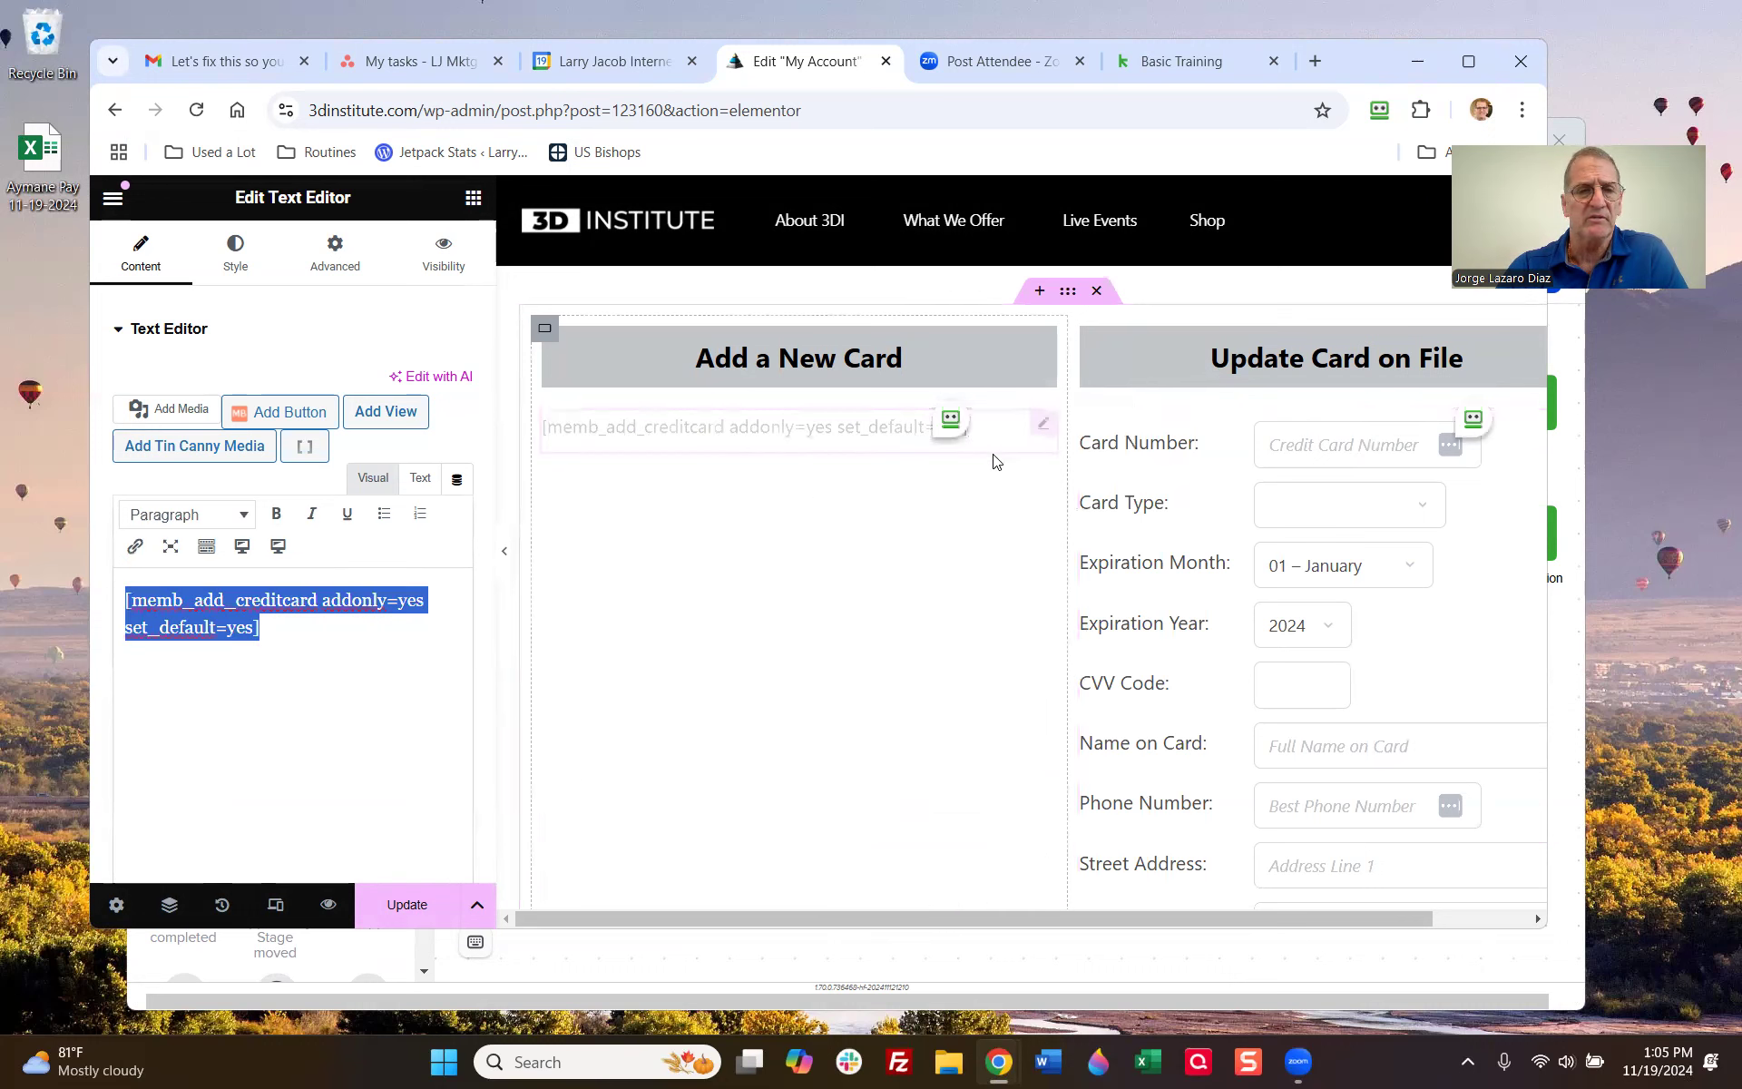
{"action": "left_click", "coordinate": [424, 600]}
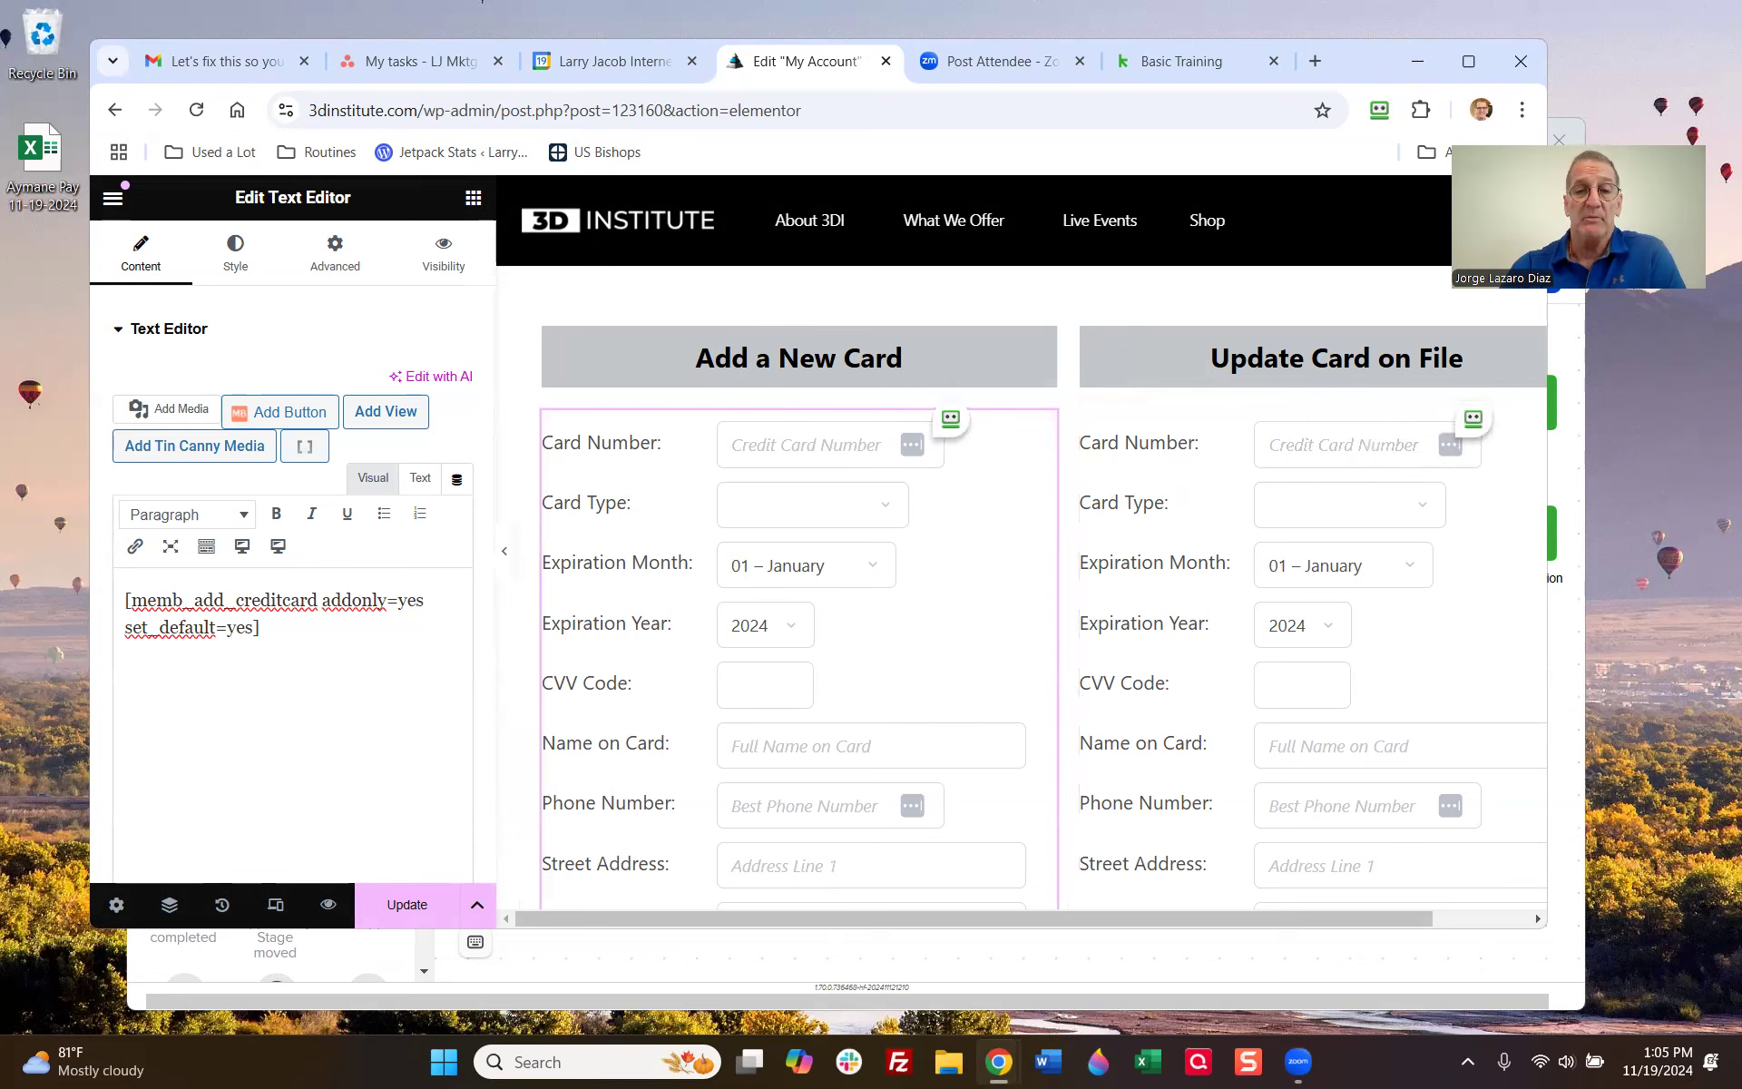
Step: Look over the Update Card on File form on the incognito My Account page, including its postal code, and return to the page editor
{"action": "key", "text": "alt+Tab"}
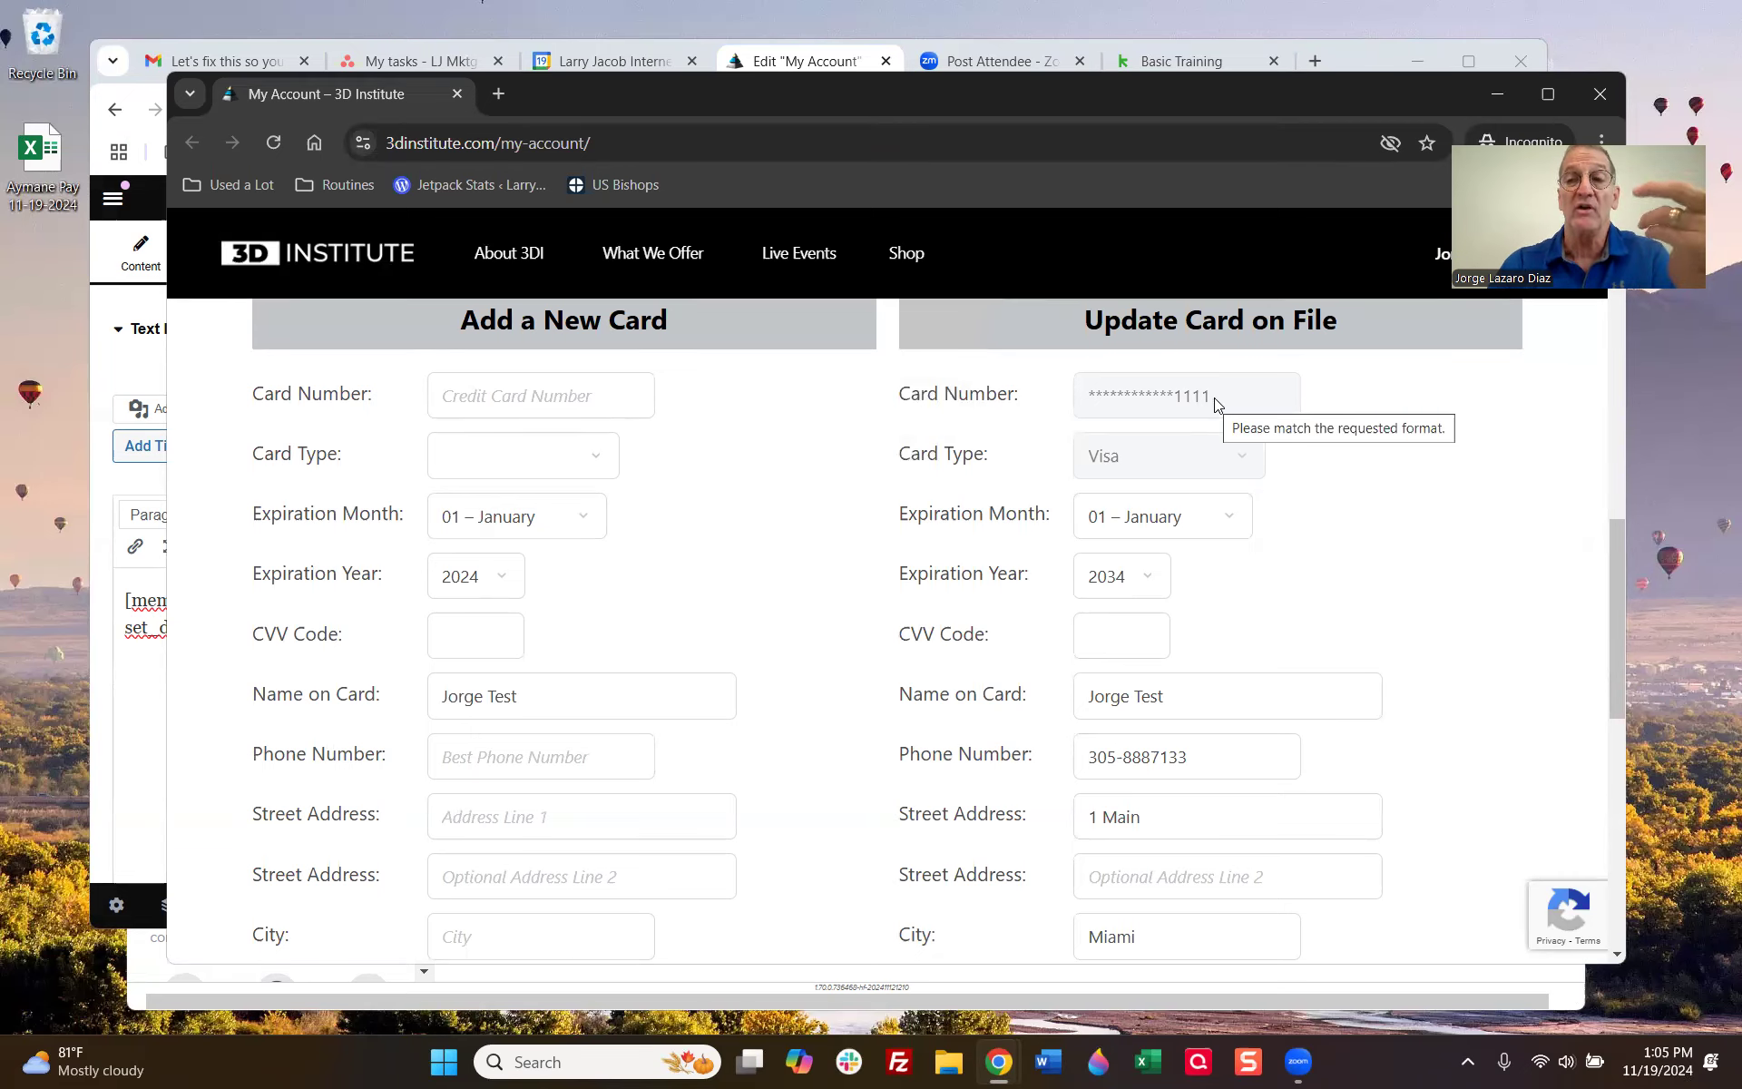
{"action": "scroll", "coordinate": [1158, 440], "scroll_direction": "down", "scroll_amount": 3}
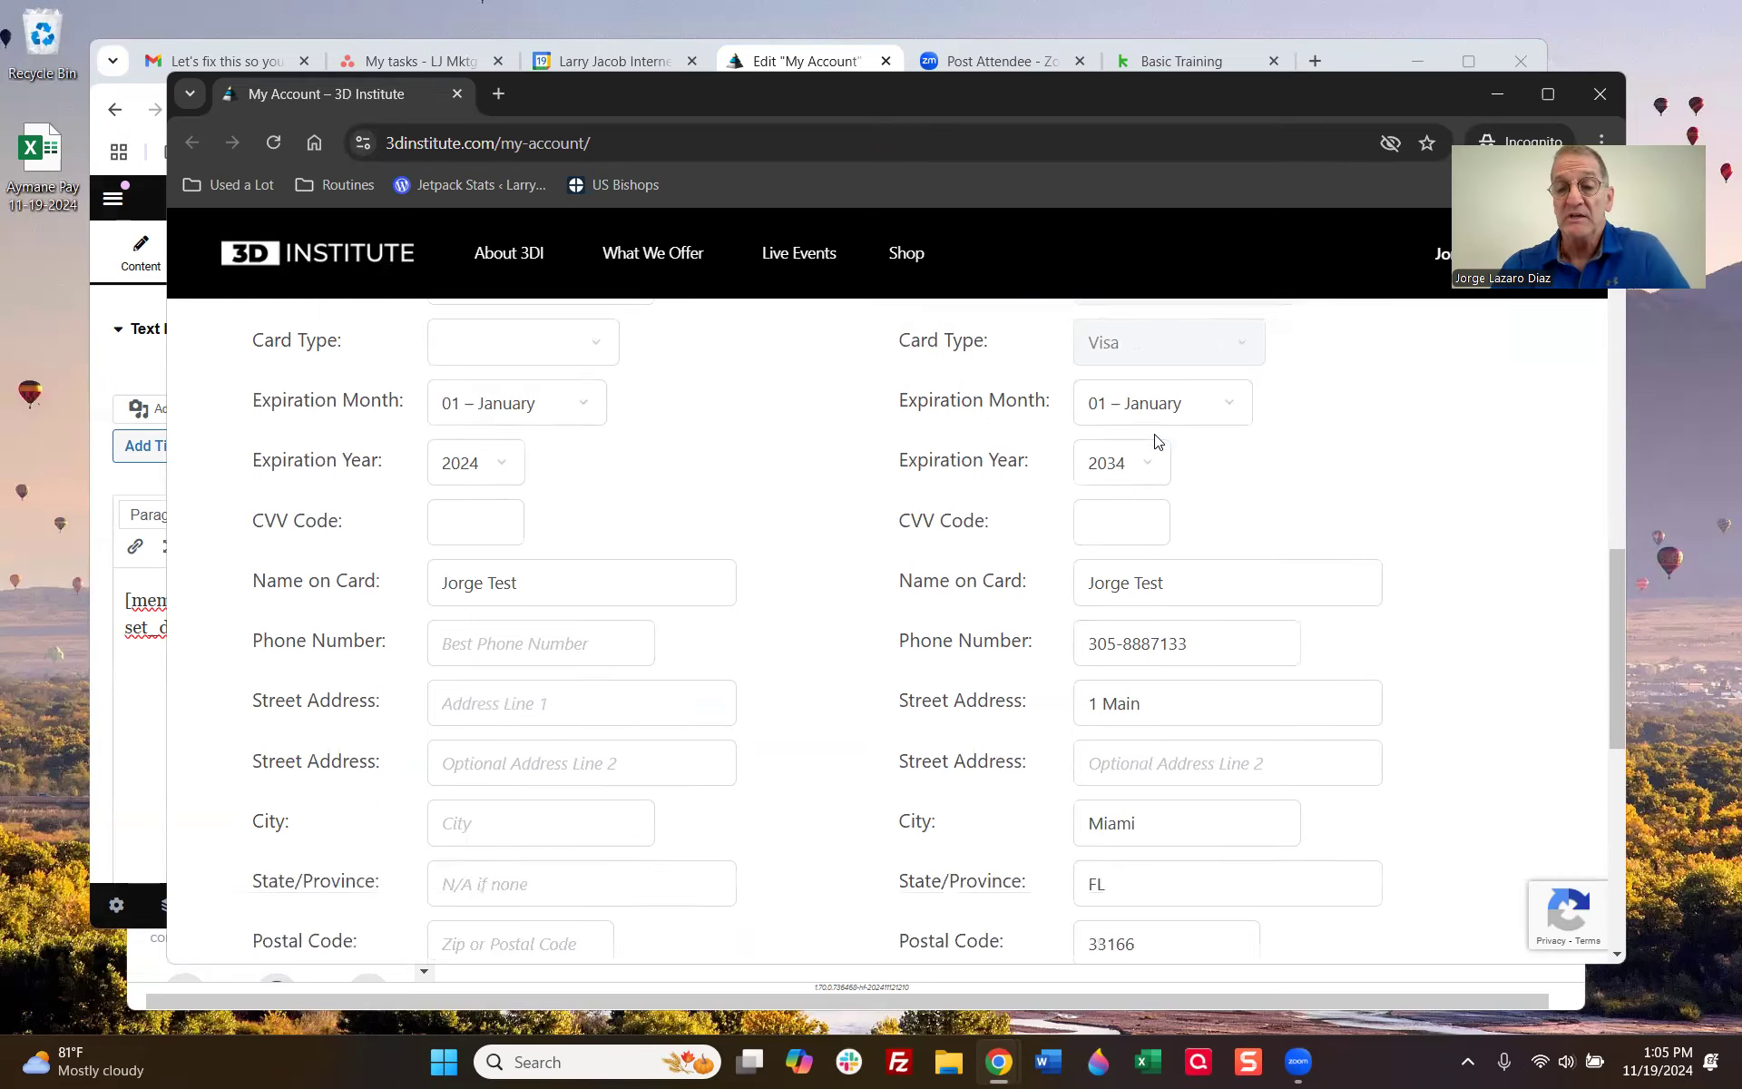
{"action": "scroll", "coordinate": [1157, 440], "scroll_direction": "down", "scroll_amount": 1}
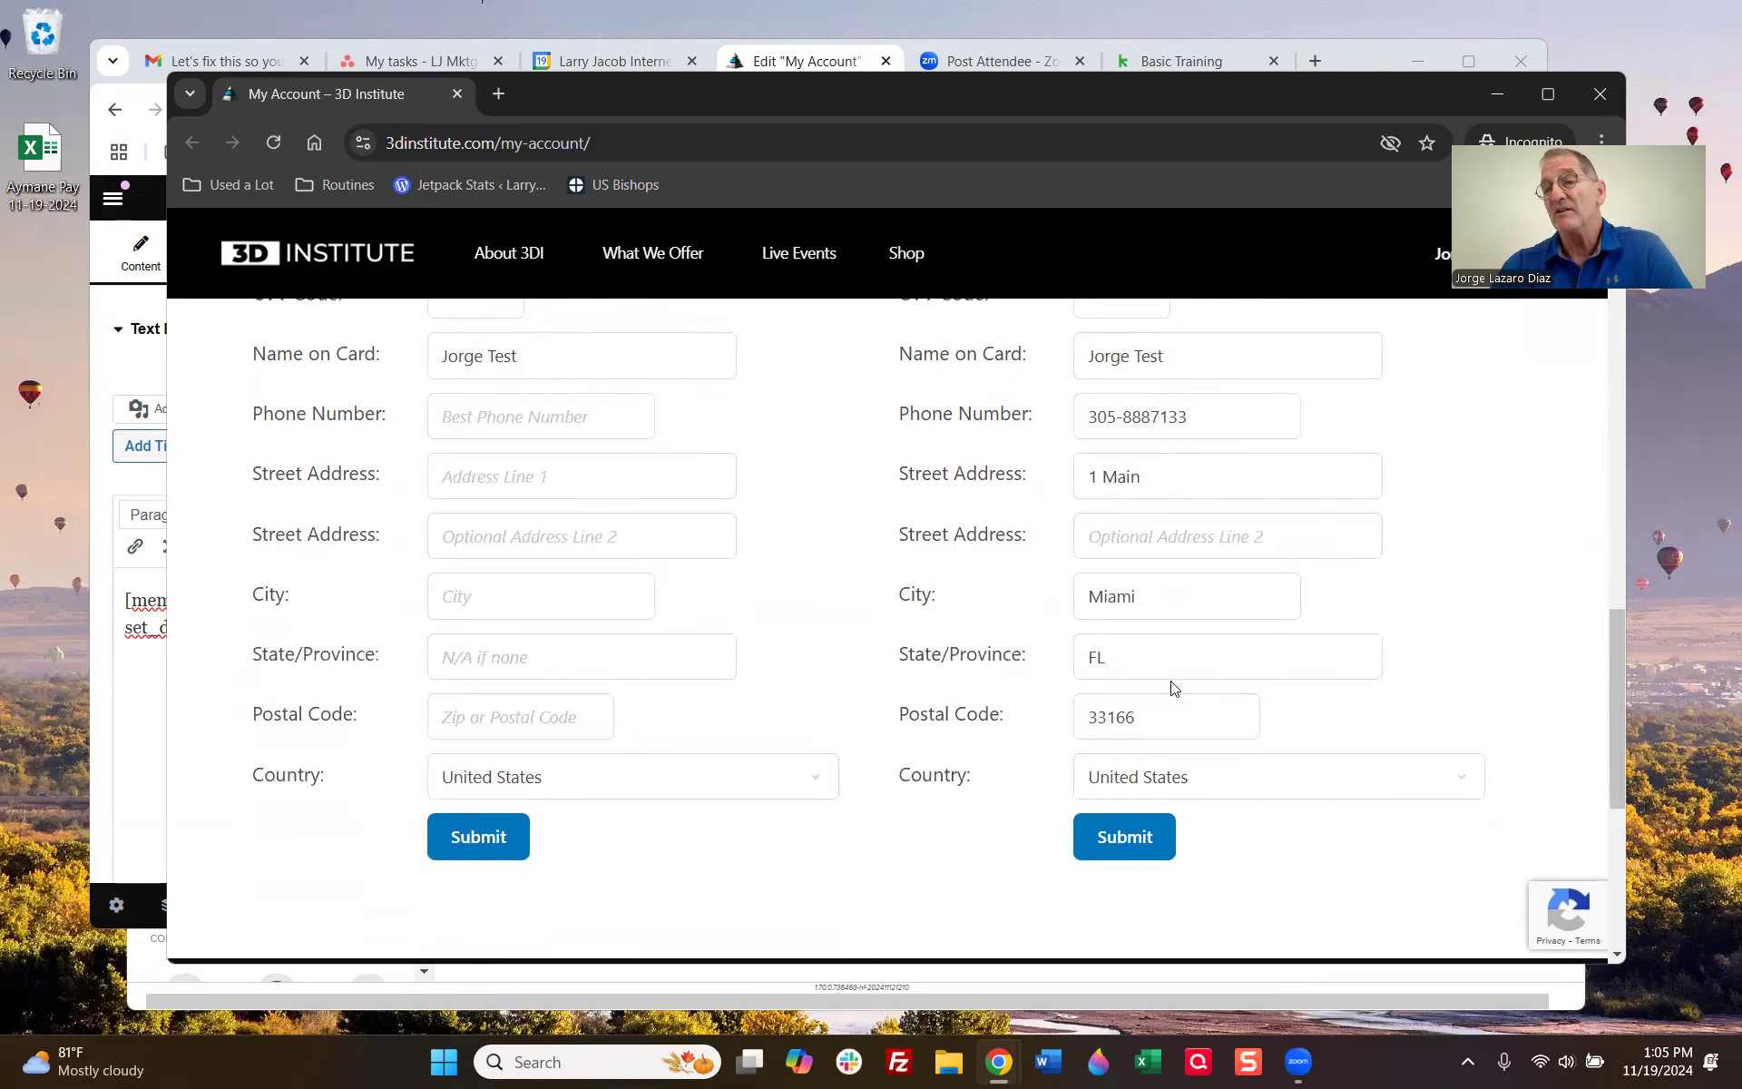
{"action": "left_click_drag", "start_coordinate": [1153, 716], "coordinate": [1090, 721]}
{"action": "scroll", "coordinate": [1166, 508], "scroll_direction": "up", "scroll_amount": 1}
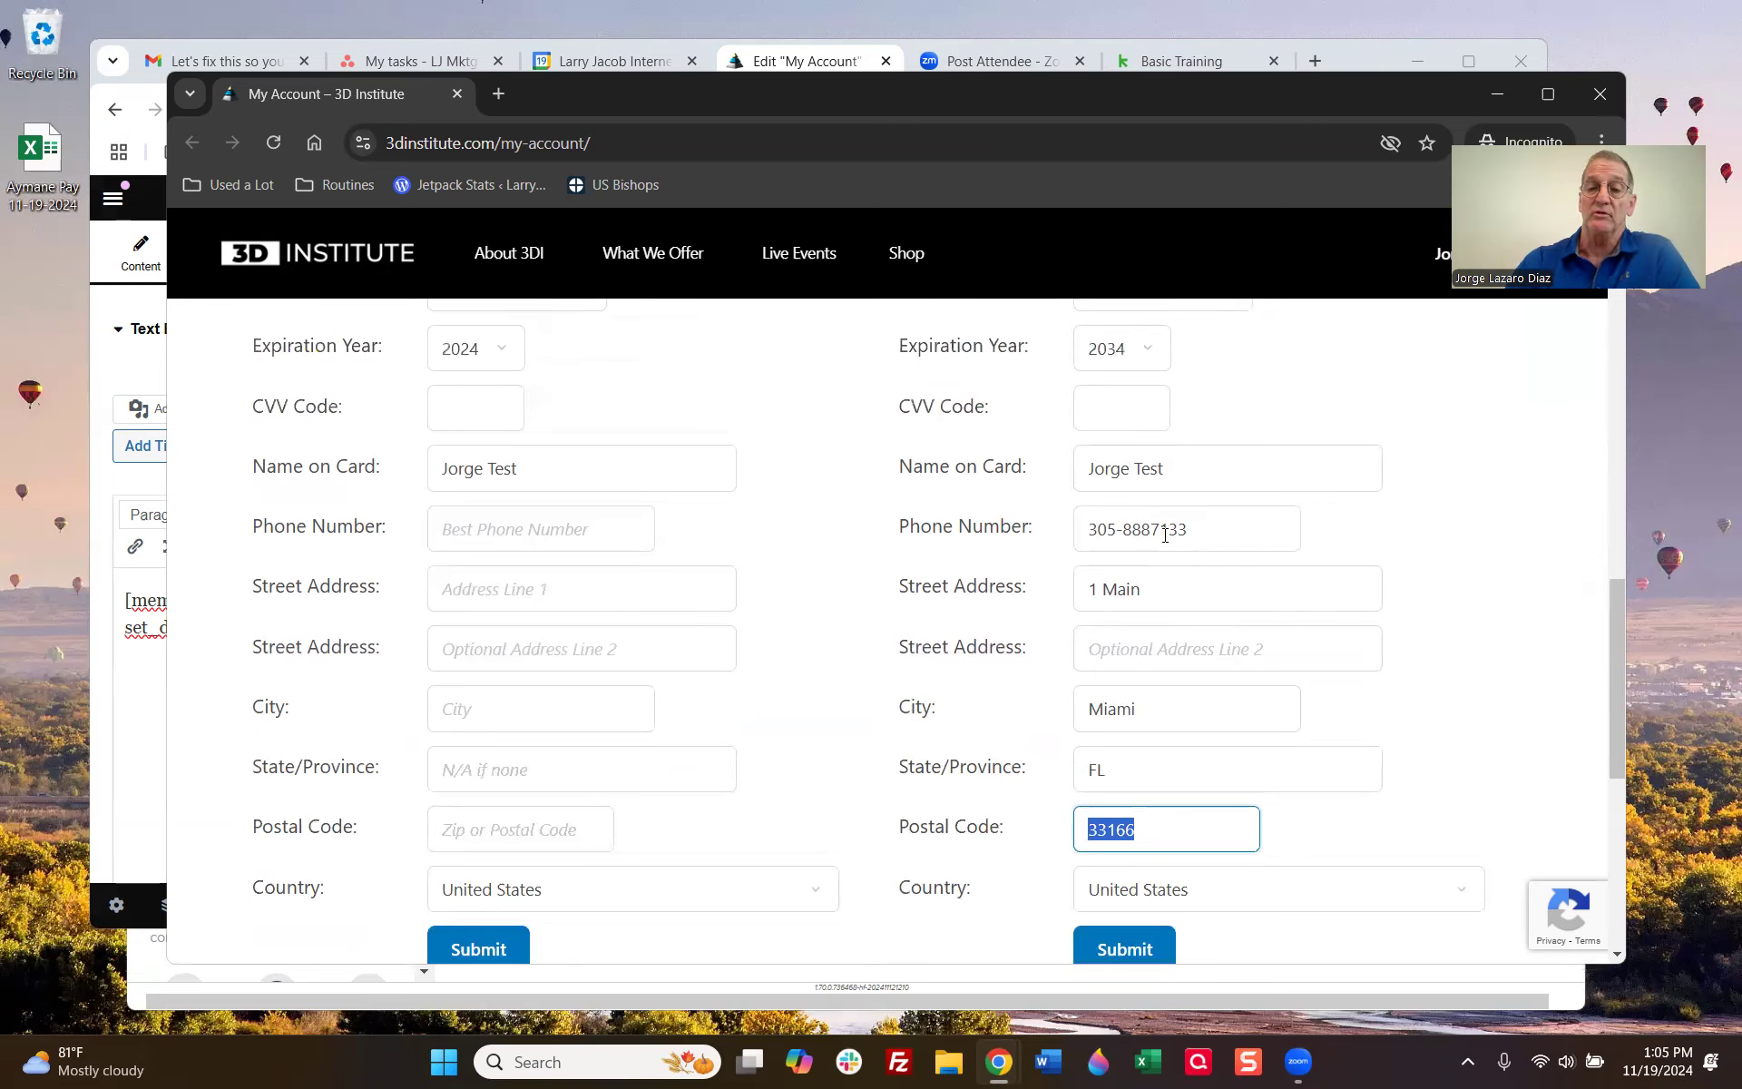
{"action": "scroll", "coordinate": [1125, 653], "scroll_direction": "down", "scroll_amount": 1}
{"action": "scroll", "coordinate": [1175, 726], "scroll_direction": "up", "scroll_amount": 2}
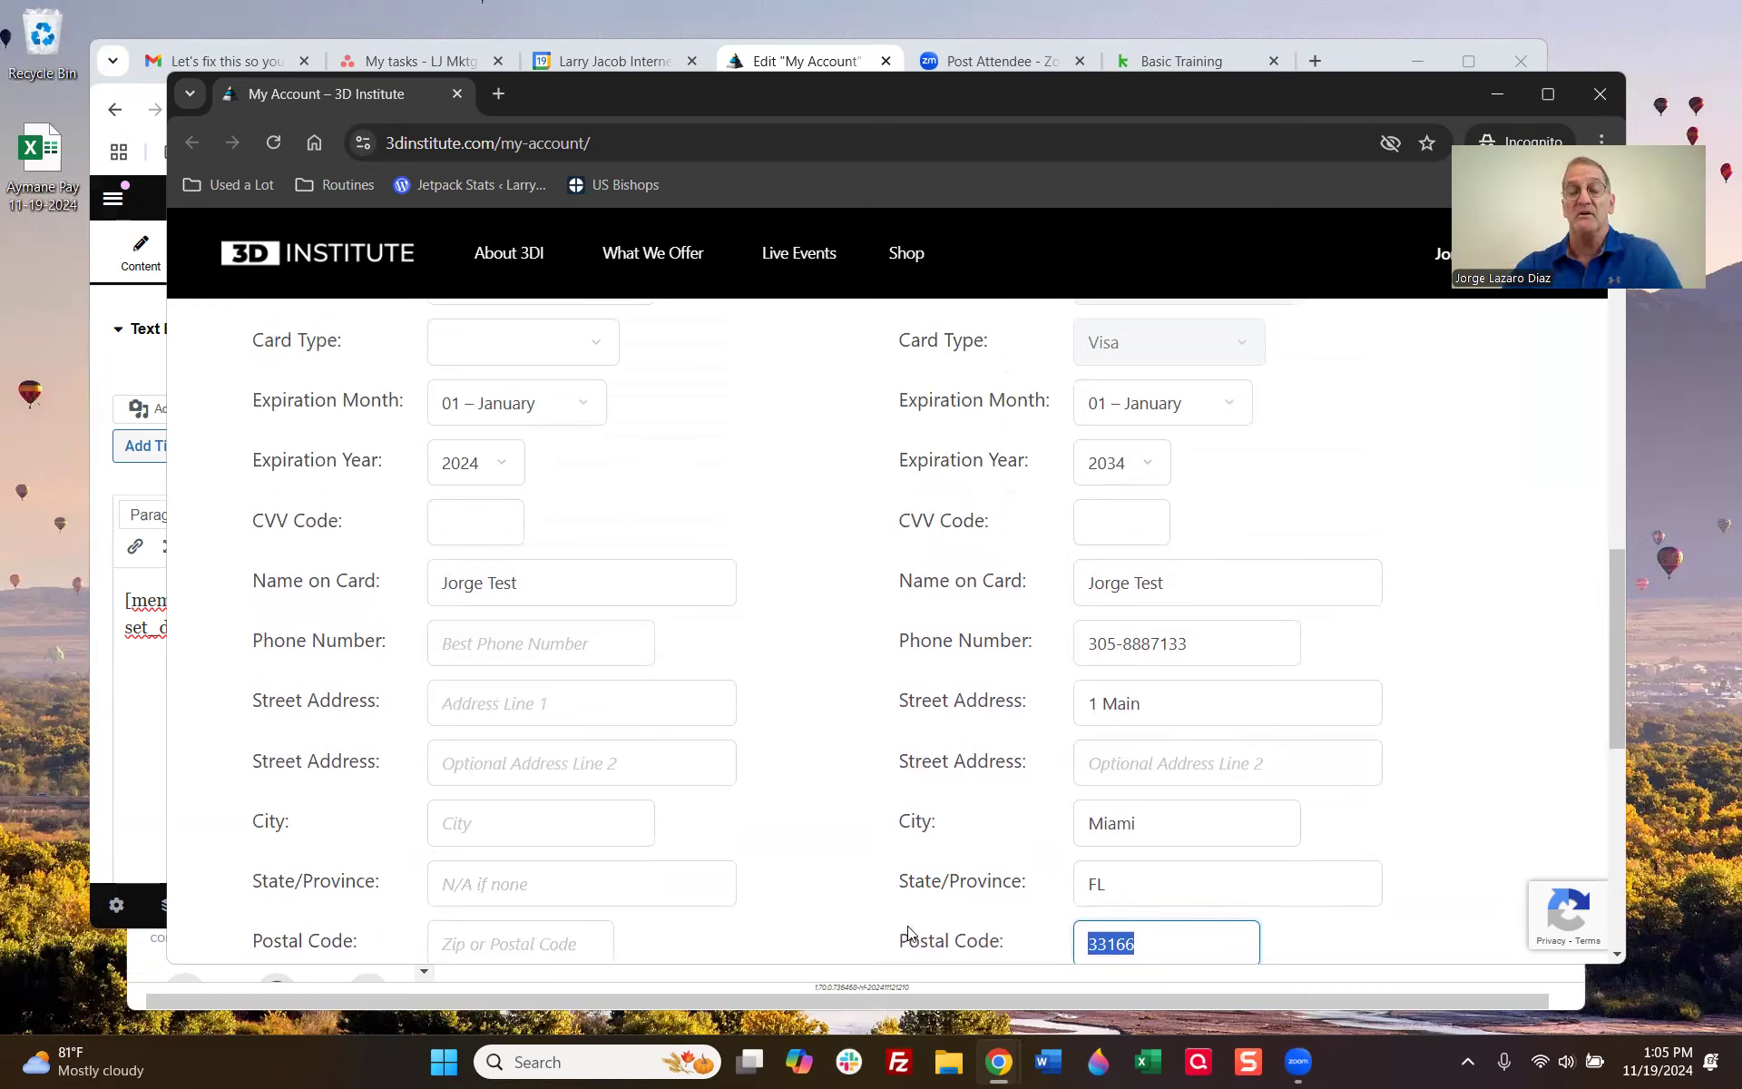
{"action": "mouse_move", "coordinate": [761, 1066]}
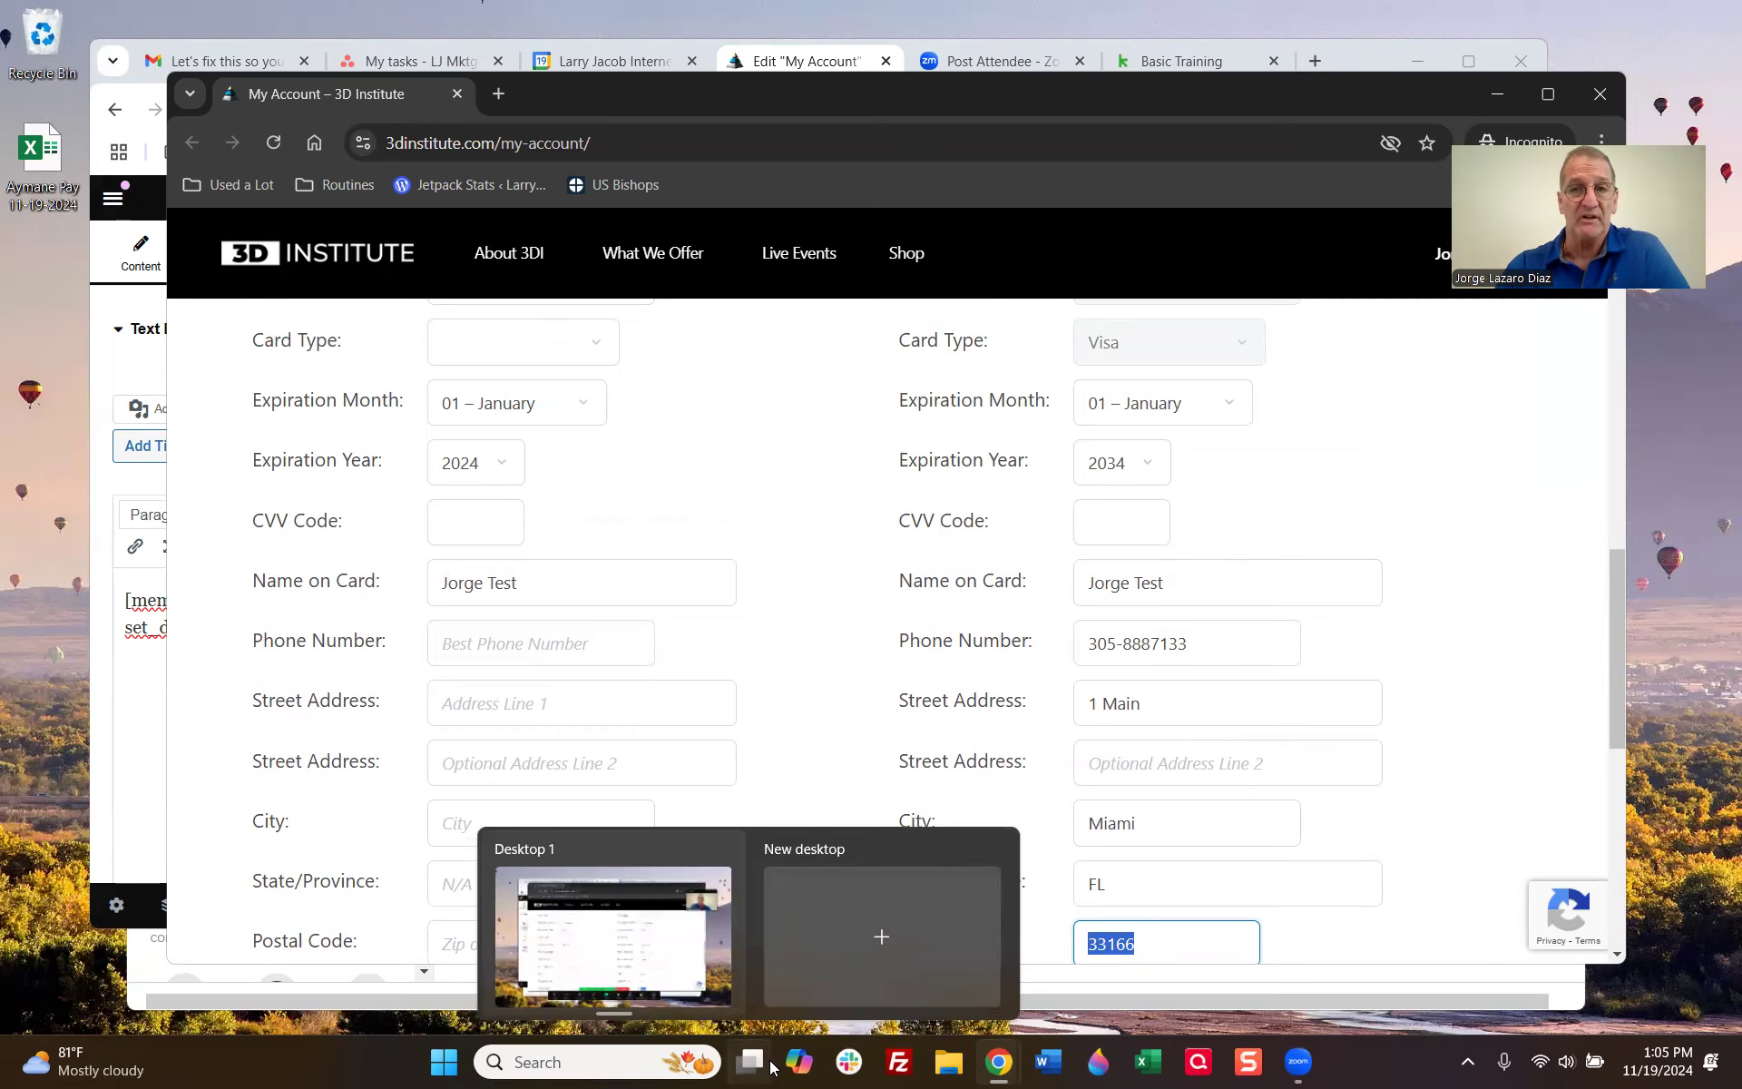
{"action": "scroll", "coordinate": [206, 883], "scroll_direction": "up", "scroll_amount": 4}
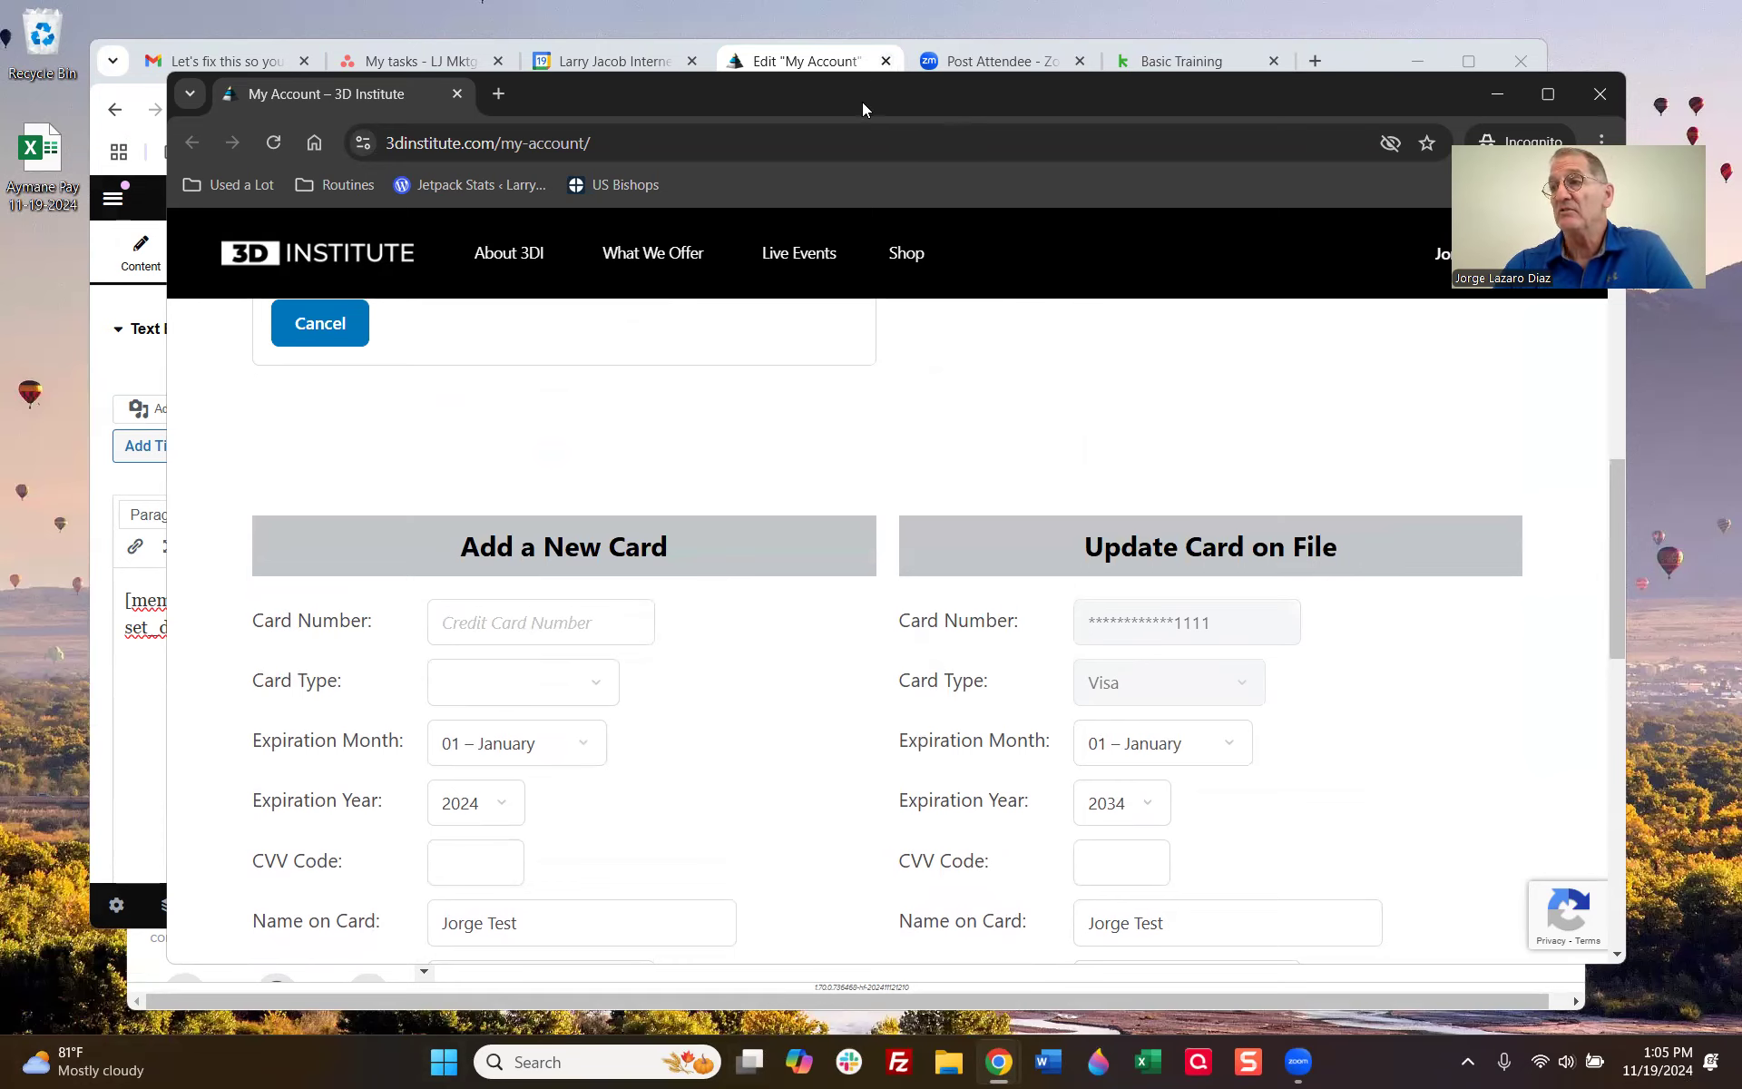
{"action": "key", "text": "ctrl+w"}
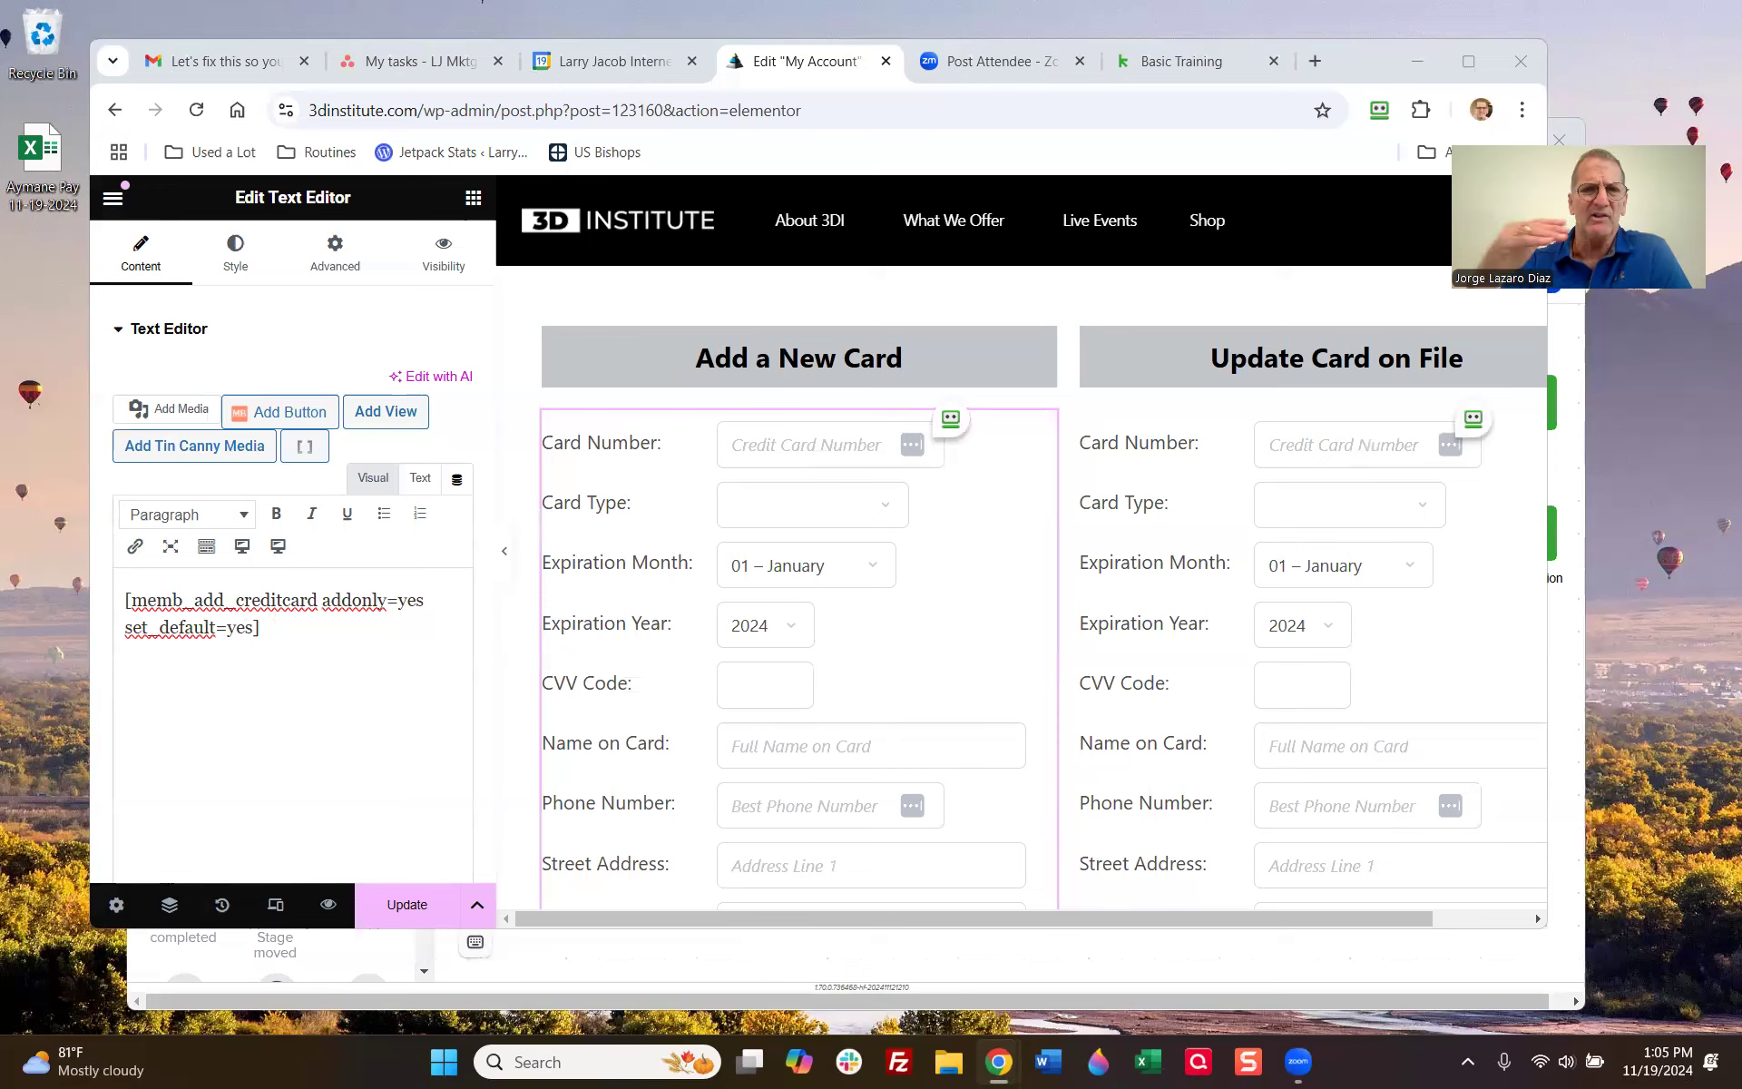